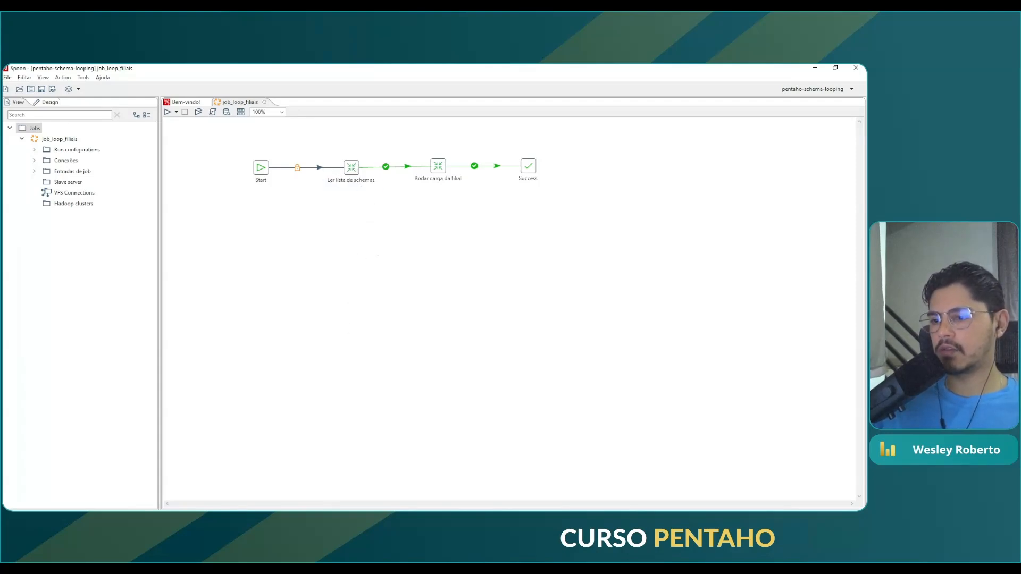
Open the transformation referenced by the "Ler lista de schemas" entry of the job.
{"action": "left_click", "coordinate": [346, 519]}
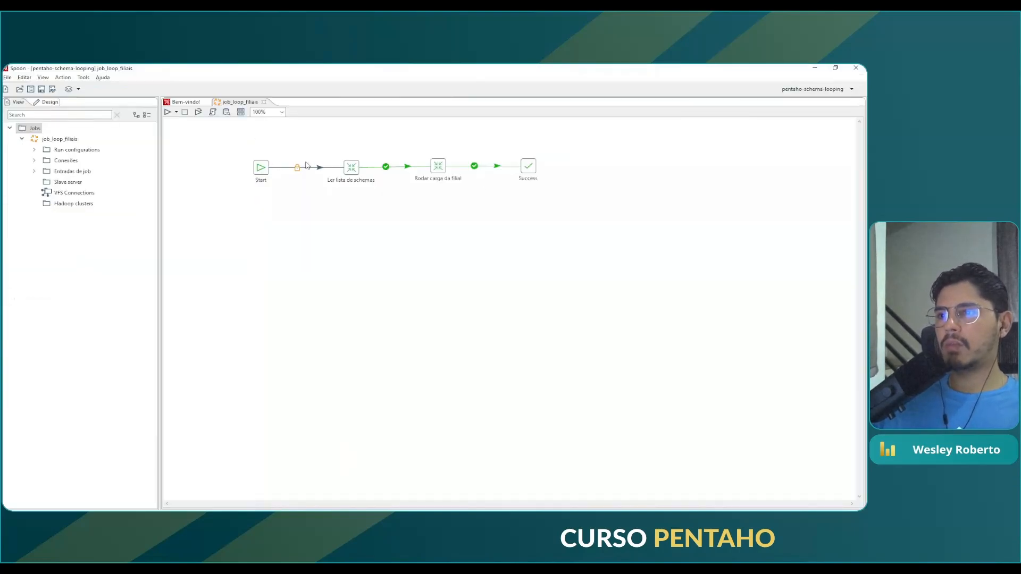
{"action": "right_click", "coordinate": [349, 169]}
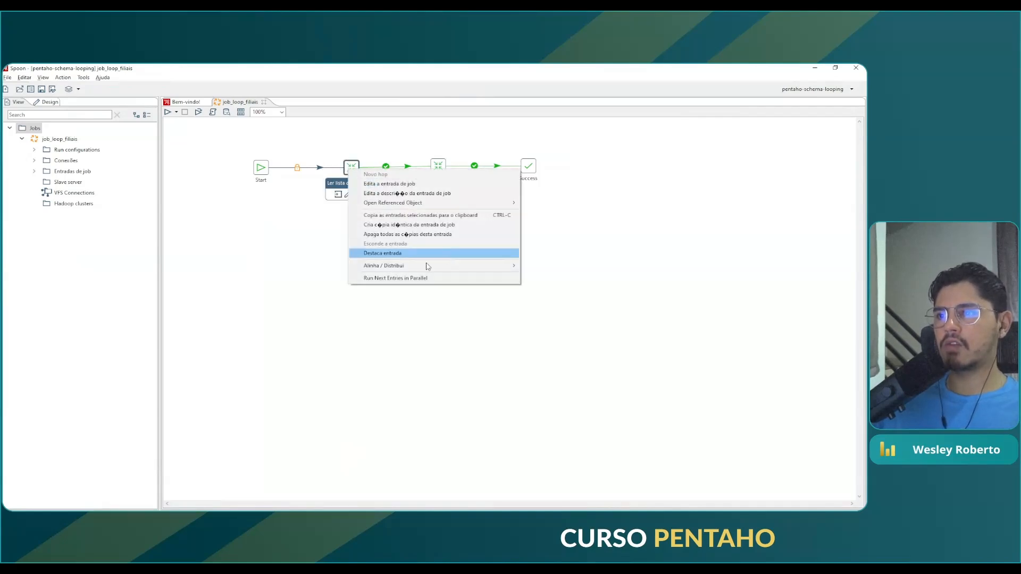
{"action": "left_click", "coordinate": [341, 303]}
{"action": "right_click", "coordinate": [351, 169]}
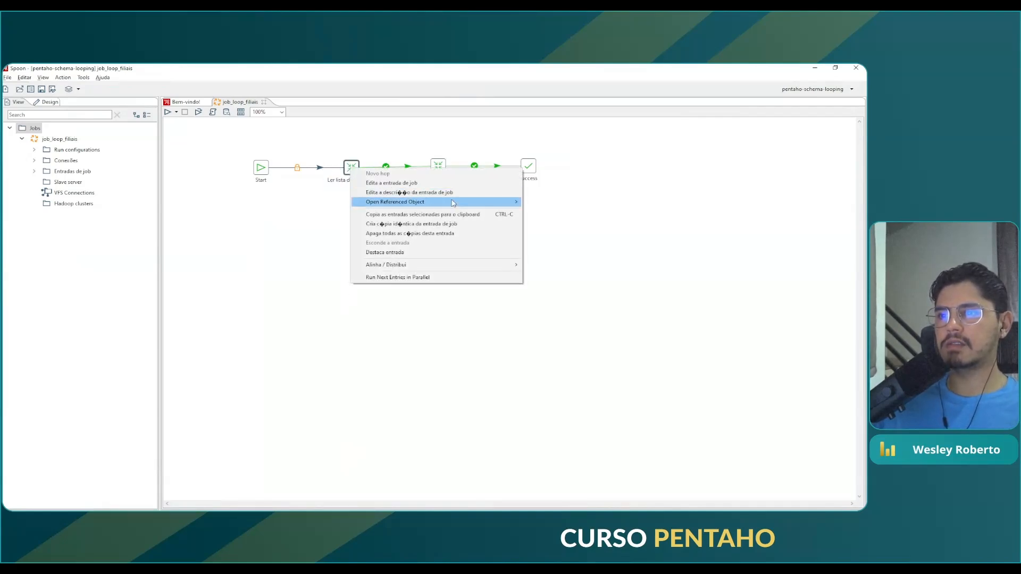
{"action": "mouse_move", "coordinate": [468, 203]}
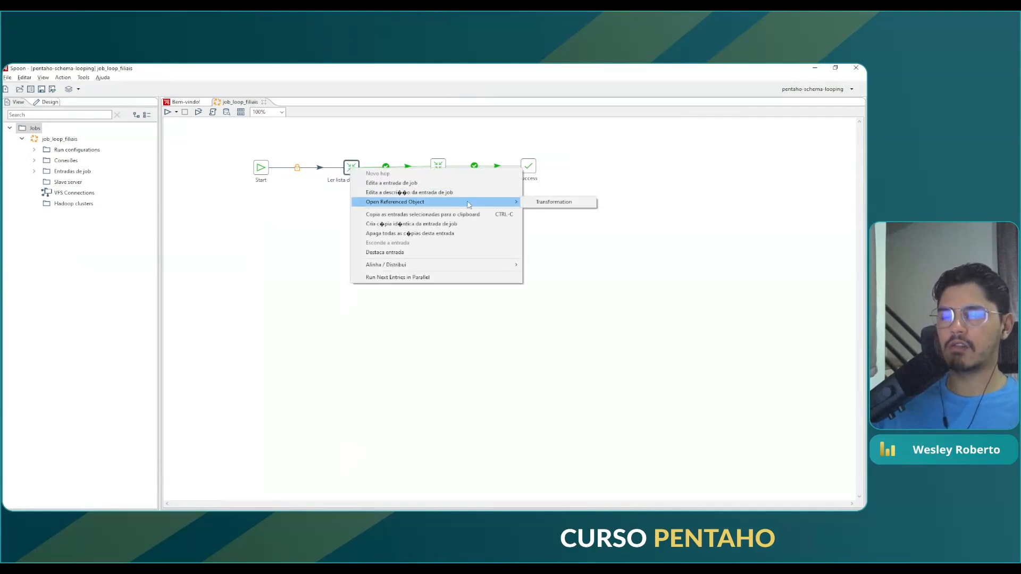
{"action": "left_click", "coordinate": [549, 202]}
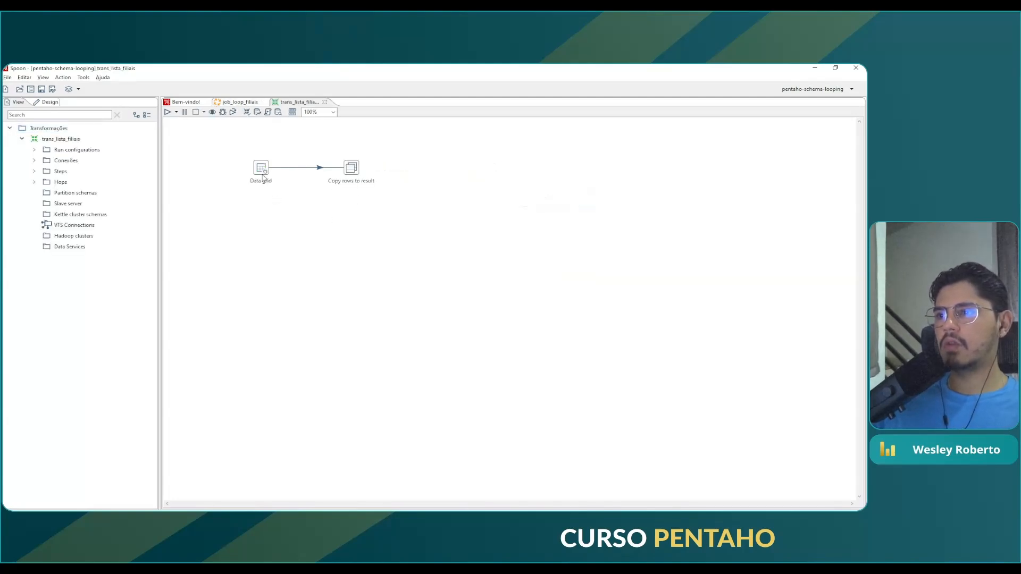
Review the fields and data rows of the Data grid step, and close the schema list transformation.
{"action": "double_click", "coordinate": [262, 169]}
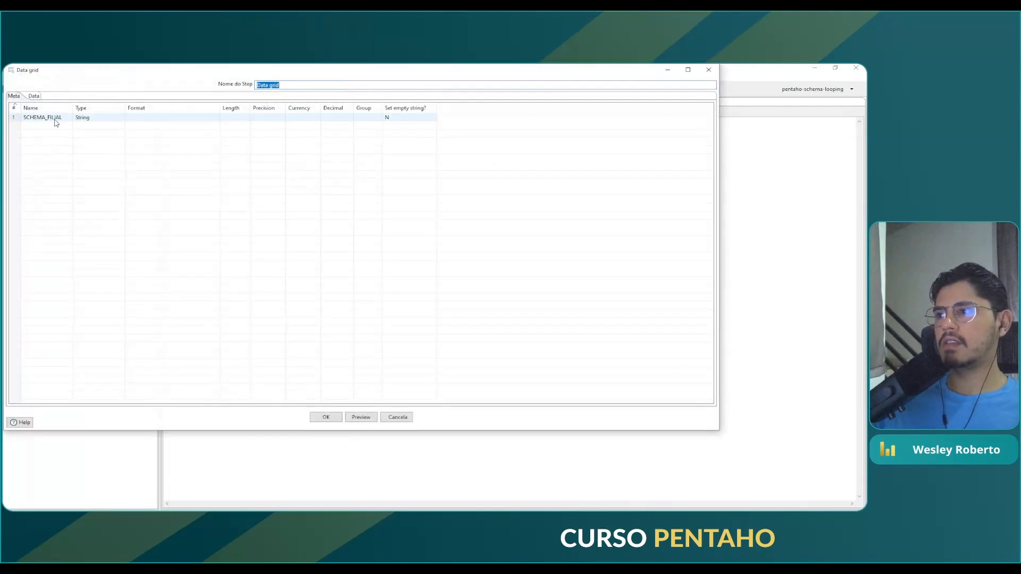
{"action": "left_click", "coordinate": [33, 96]}
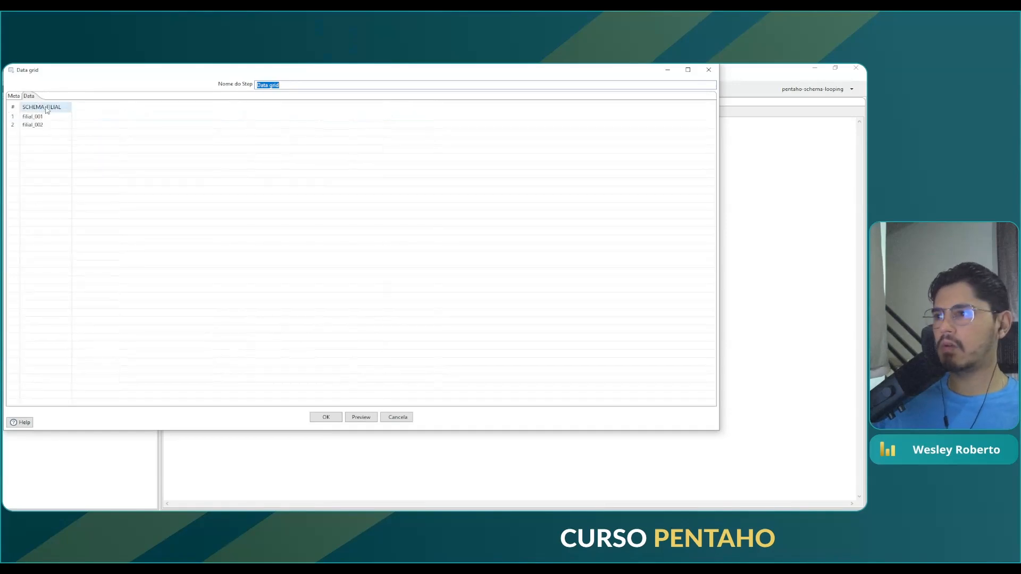
{"action": "left_click", "coordinate": [326, 418]}
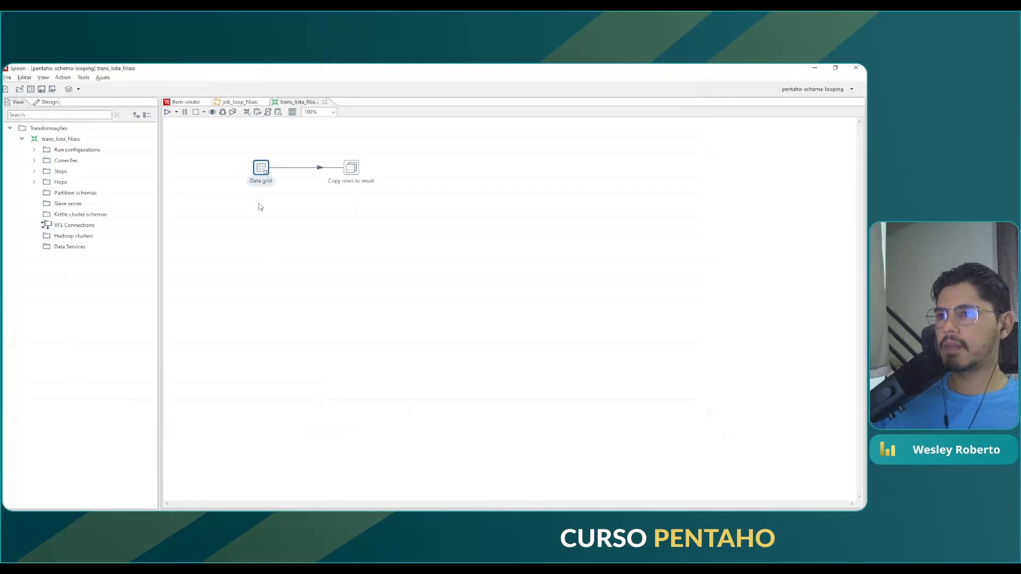
{"action": "left_click", "coordinate": [354, 171]}
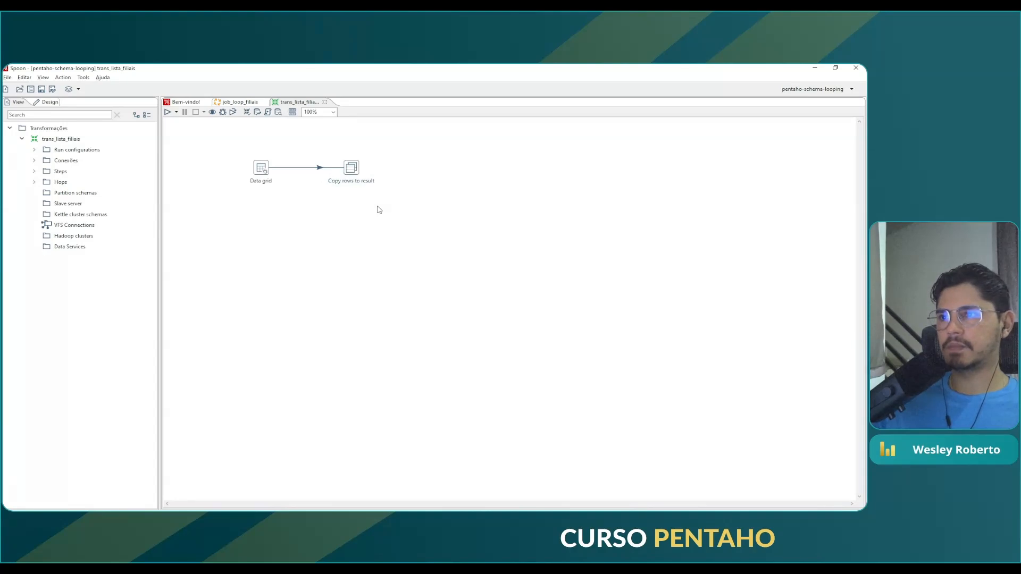
{"action": "left_click", "coordinate": [325, 102]}
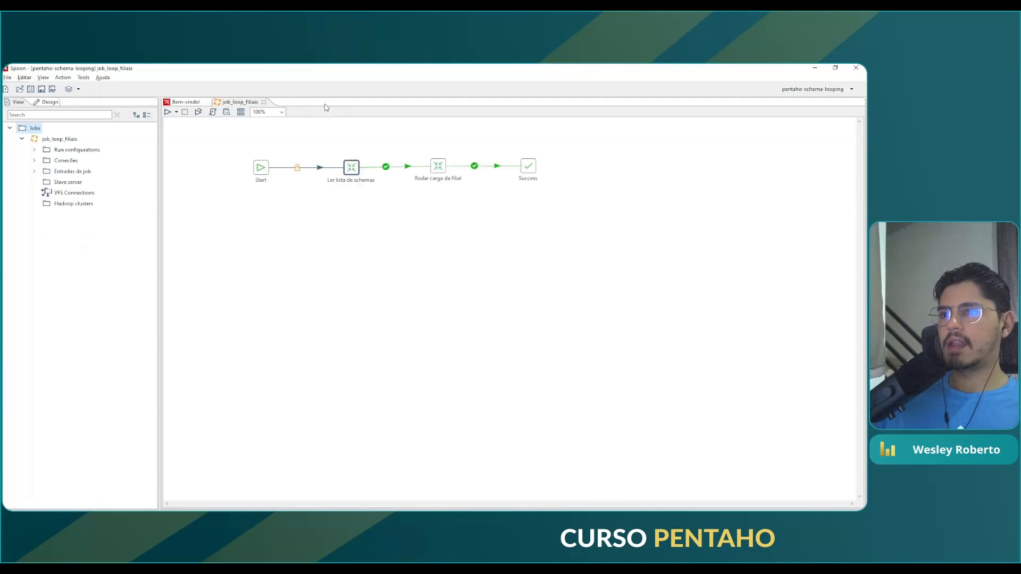
Open the transformation referenced by the "Rodar carga da filial" job entry.
{"action": "right_click", "coordinate": [437, 169]}
{"action": "left_click", "coordinate": [604, 167]}
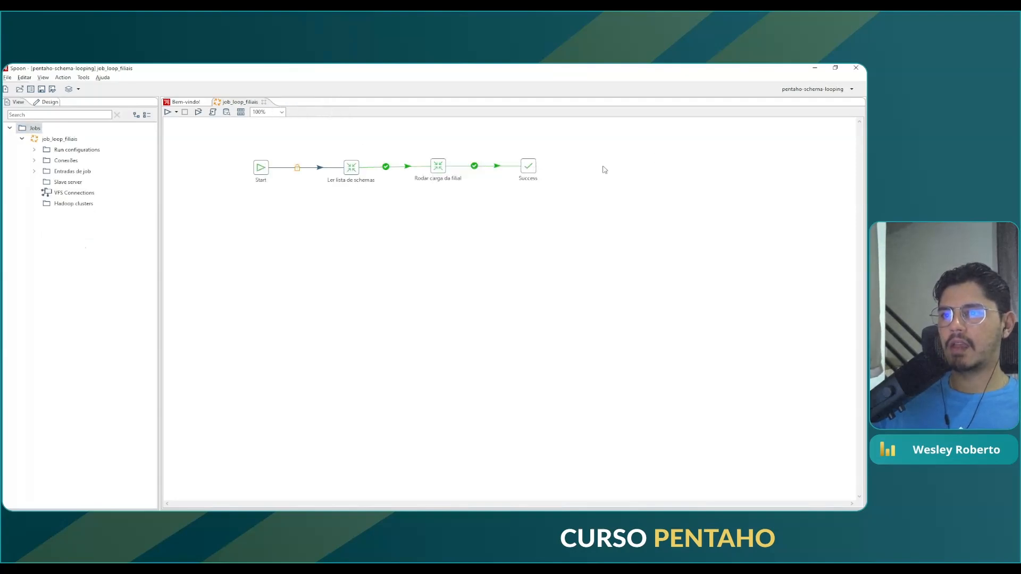
{"action": "right_click", "coordinate": [436, 170]}
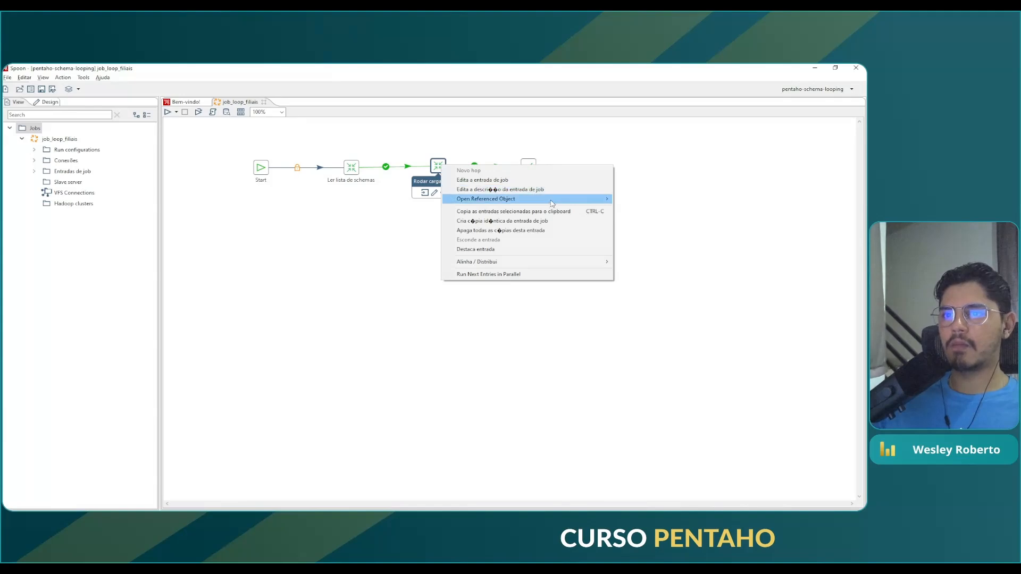
{"action": "mouse_move", "coordinate": [574, 204]}
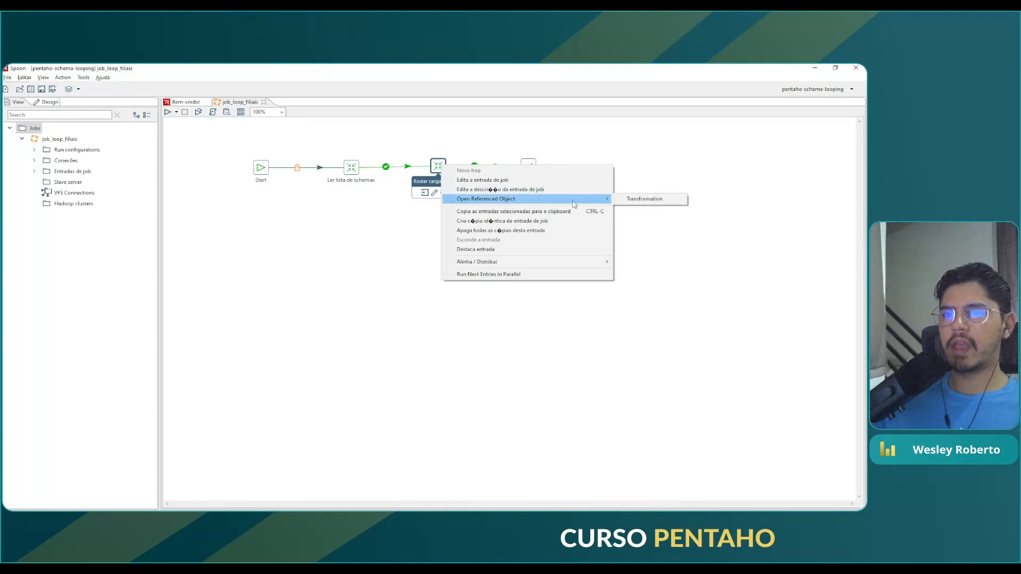
{"action": "left_click", "coordinate": [658, 205]}
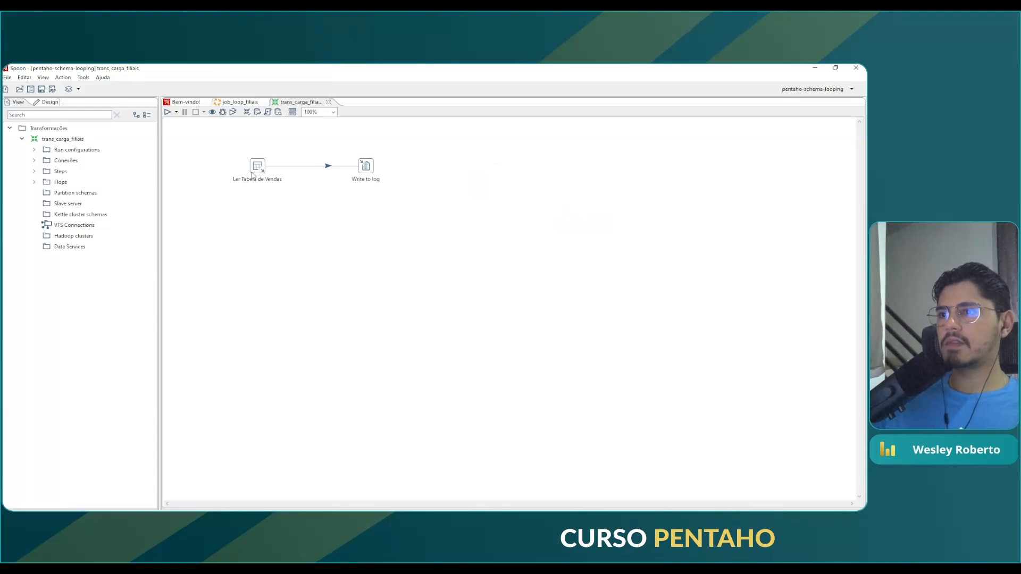
Inspect the SQL query of the "Ler Tabela de Vendas" step, highlighting the ${SCHEMA_FILIAL} variable in the FROM clause.
{"action": "mouse_move", "coordinate": [252, 176]}
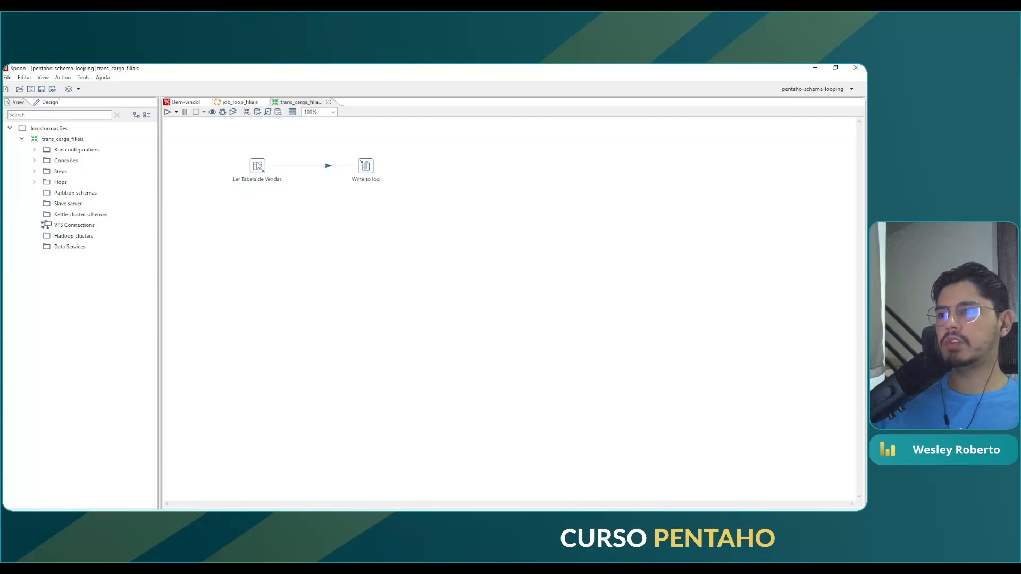
{"action": "double_click", "coordinate": [258, 166]}
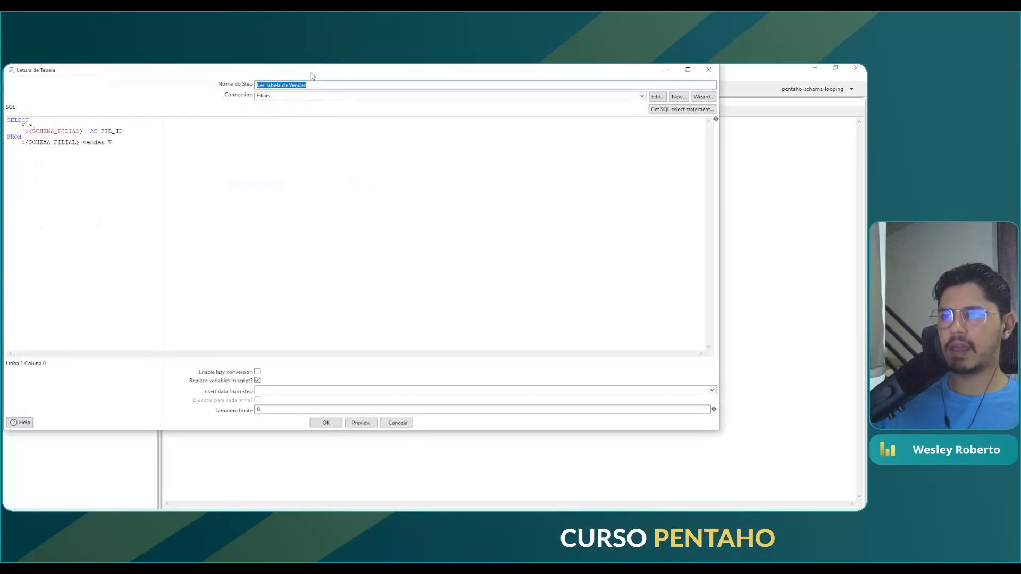
{"action": "left_click_drag", "start_coordinate": [367, 66], "coordinate": [448, 78]}
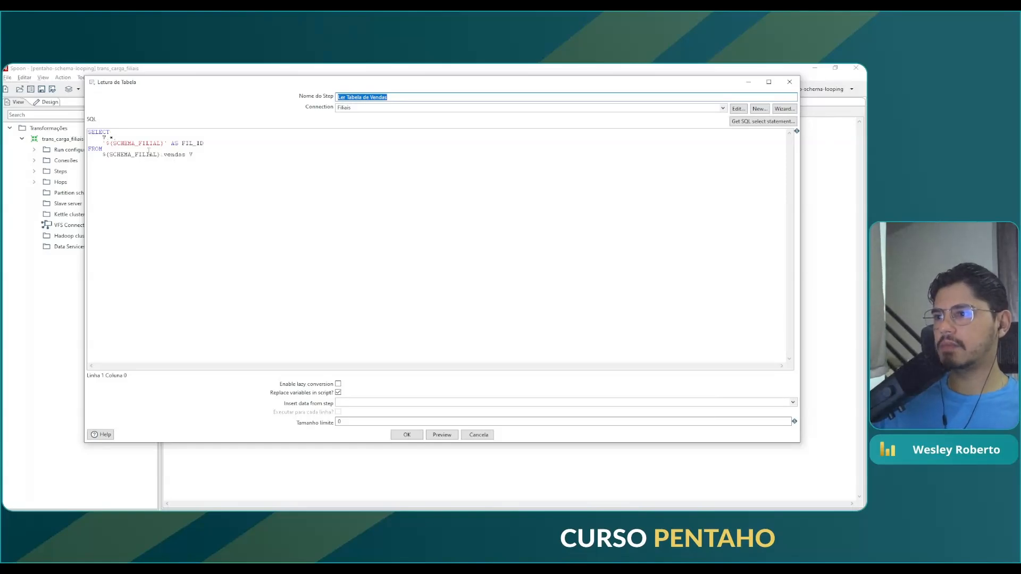
{"action": "left_click_drag", "start_coordinate": [160, 154], "coordinate": [105, 156]}
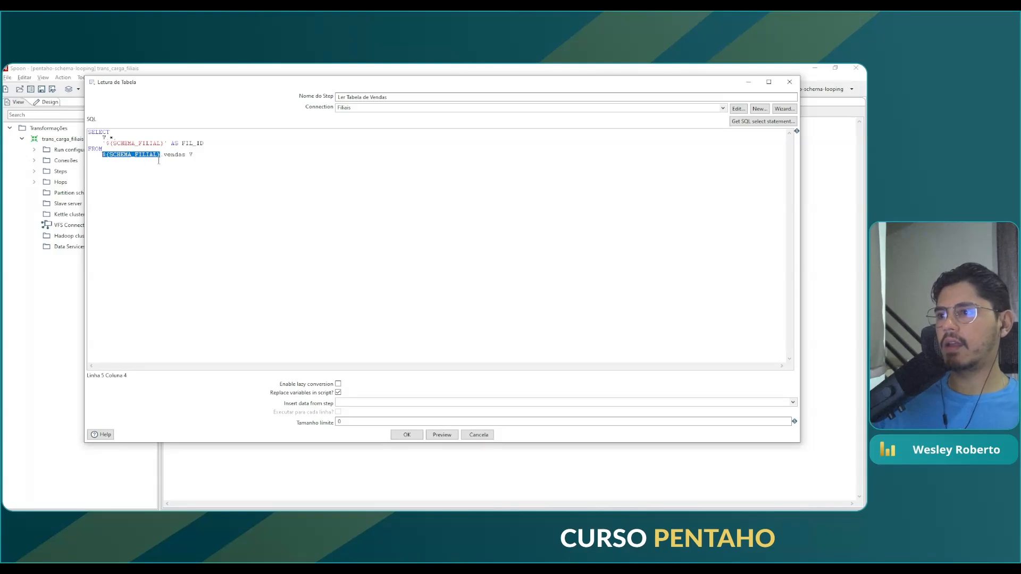
{"action": "left_click", "coordinate": [106, 155]}
{"action": "mouse_move", "coordinate": [106, 154]}
{"action": "left_mouse_down"}
{"action": "mouse_move", "coordinate": [160, 155]}
{"action": "mouse_move", "coordinate": [103, 156]}
{"action": "left_mouse_up"}
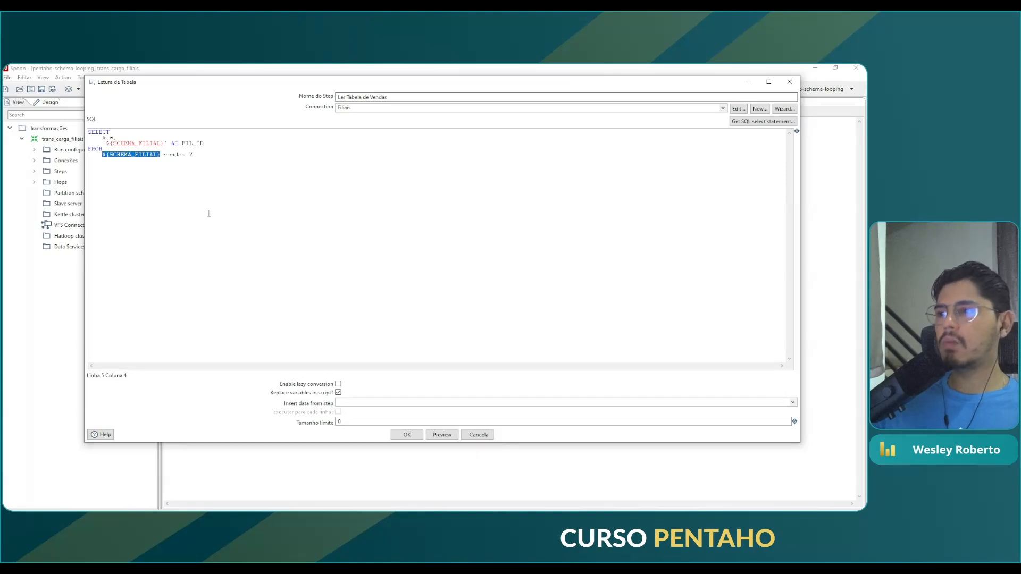
{"action": "left_click", "coordinate": [407, 434]}
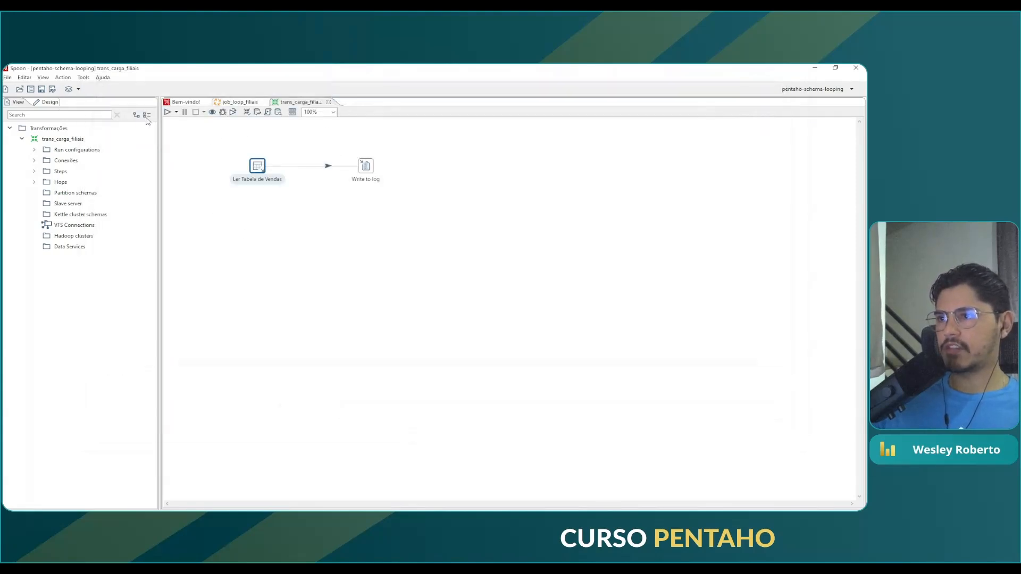
Check the SCHEMA_FILIAL parameter in the properties of the trans_carga_filiais transformation, and close them without changes.
{"action": "left_click", "coordinate": [24, 77]}
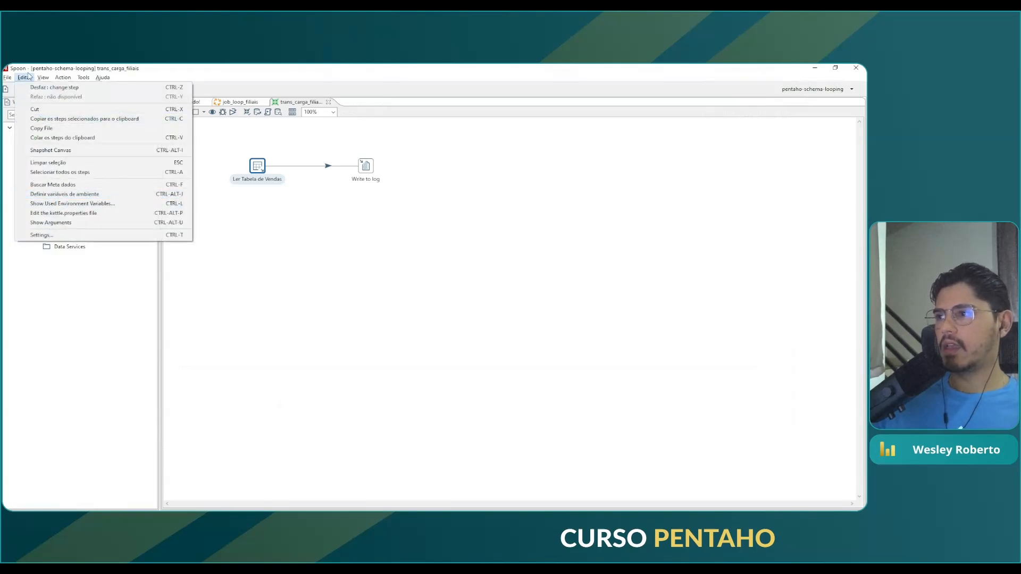
{"action": "left_click", "coordinate": [42, 235]}
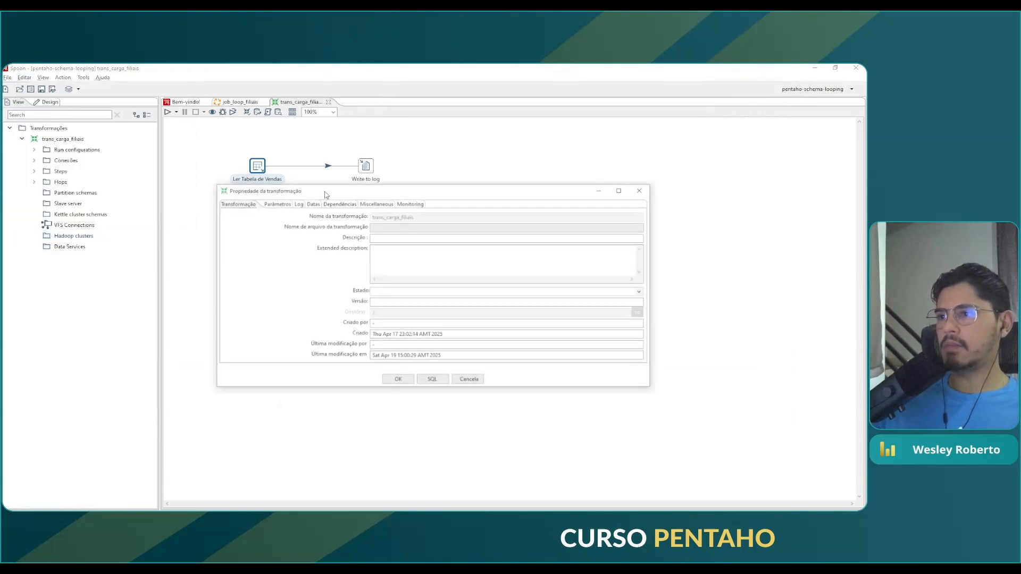
{"action": "left_click", "coordinate": [272, 203]}
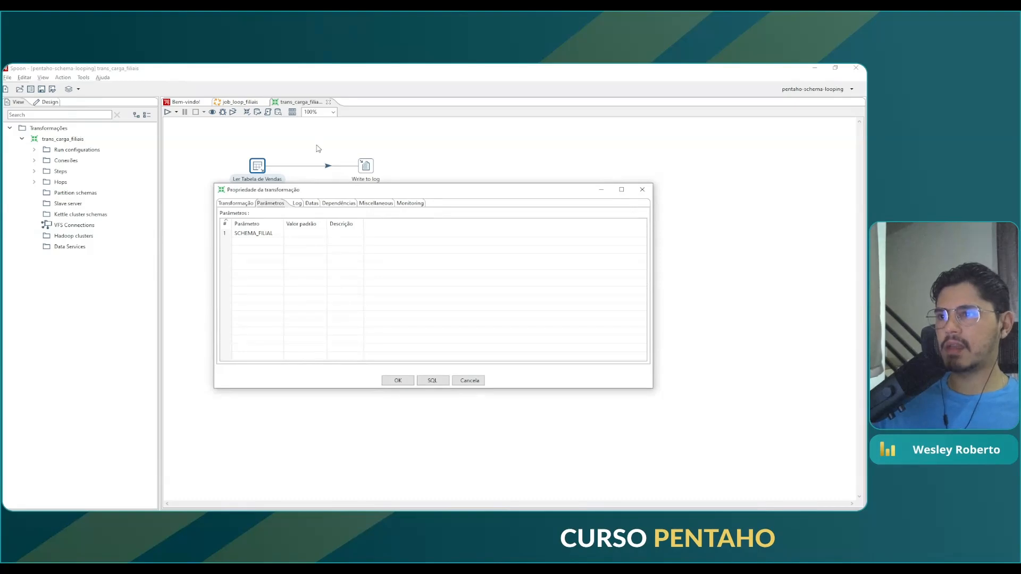
{"action": "left_click", "coordinate": [260, 240]}
{"action": "left_click", "coordinate": [261, 237]}
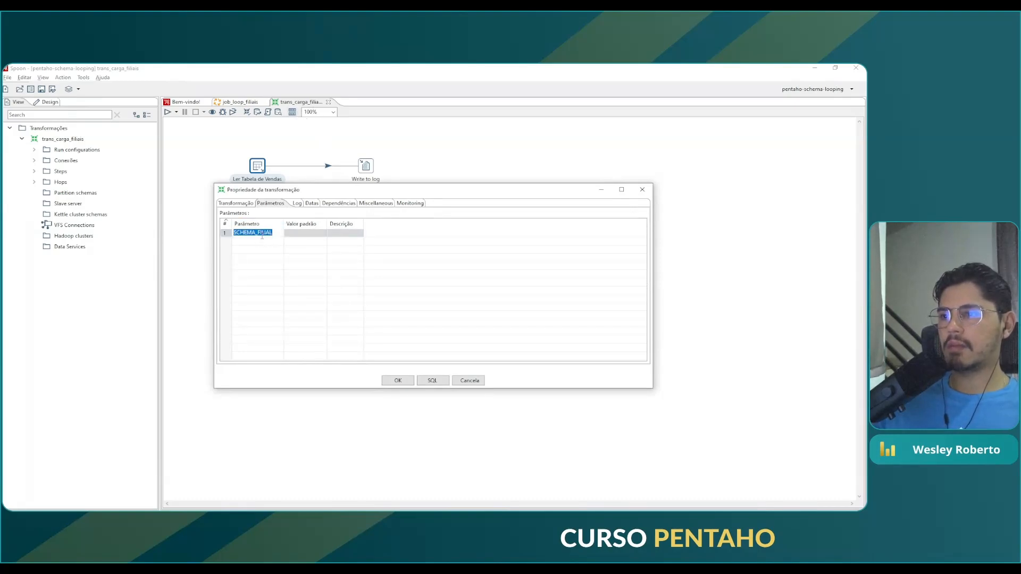
{"action": "double_click", "coordinate": [252, 234]}
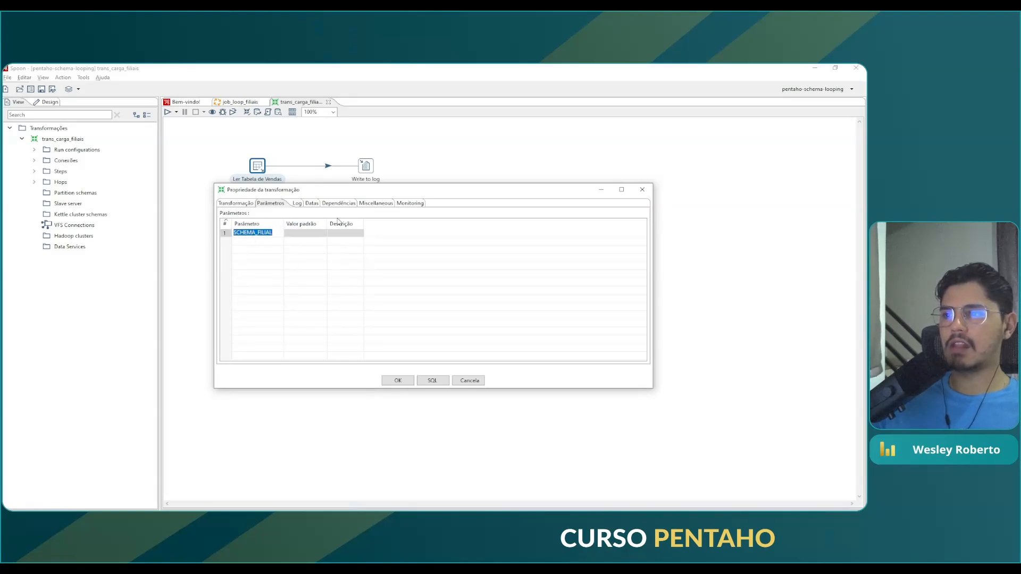
{"action": "left_click", "coordinate": [642, 190]}
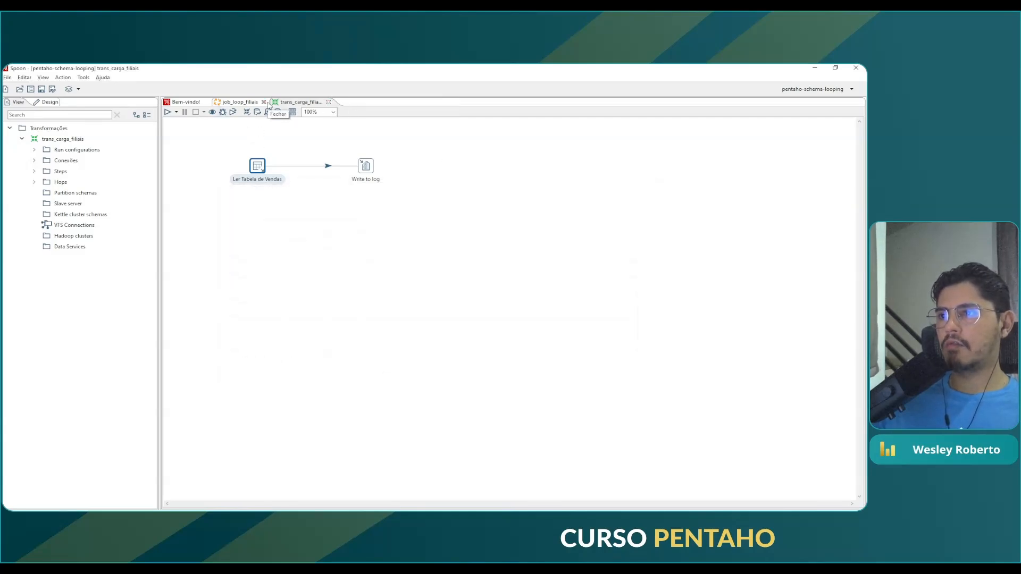
Return to job_loop_filiais and examine the execution options of the "Rodar carga da filial" entry.
{"action": "left_click", "coordinate": [250, 104]}
{"action": "double_click", "coordinate": [439, 168]}
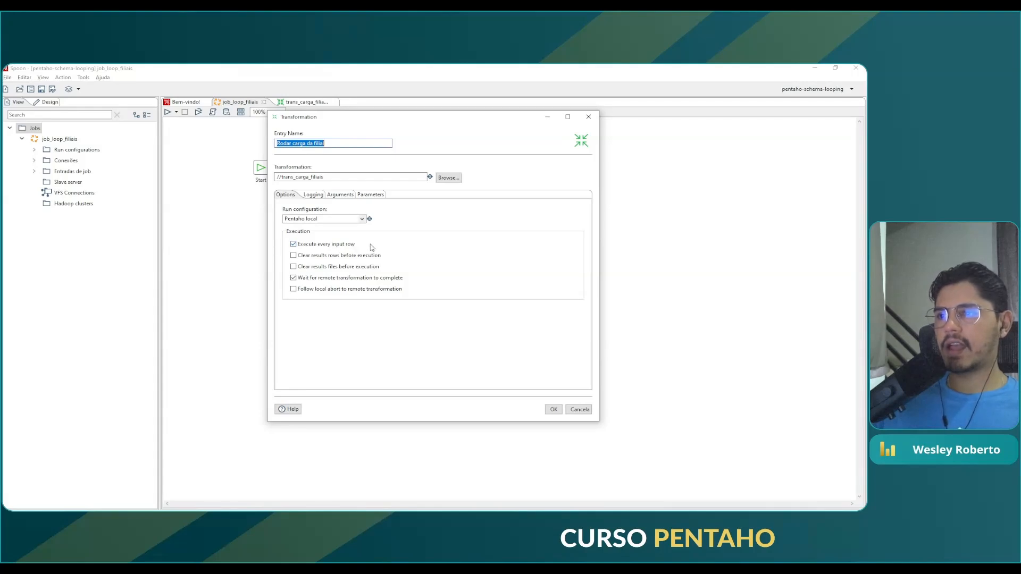
{"action": "left_click_drag", "start_coordinate": [416, 122], "coordinate": [550, 170]}
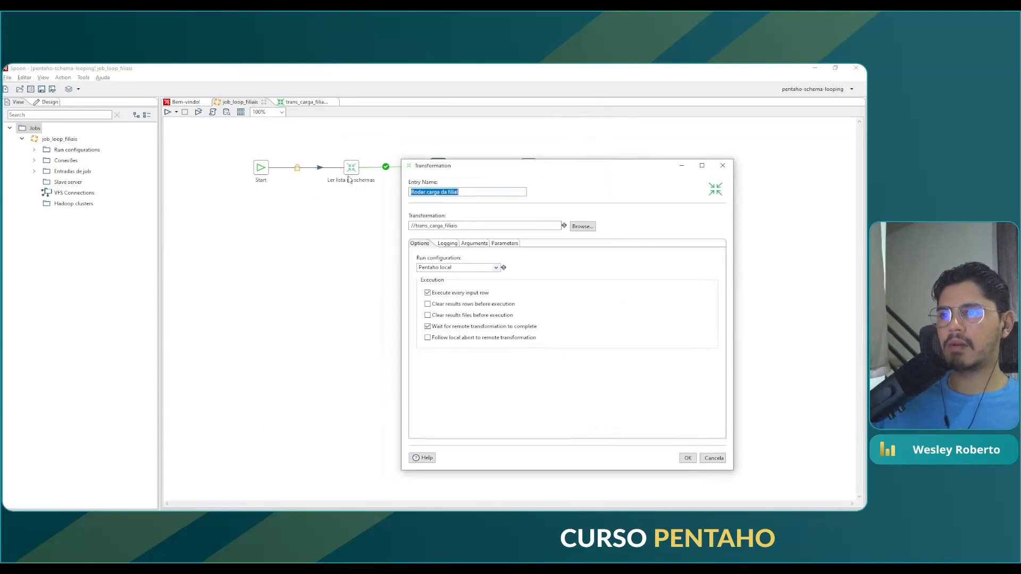
{"action": "mouse_move", "coordinate": [349, 176]}
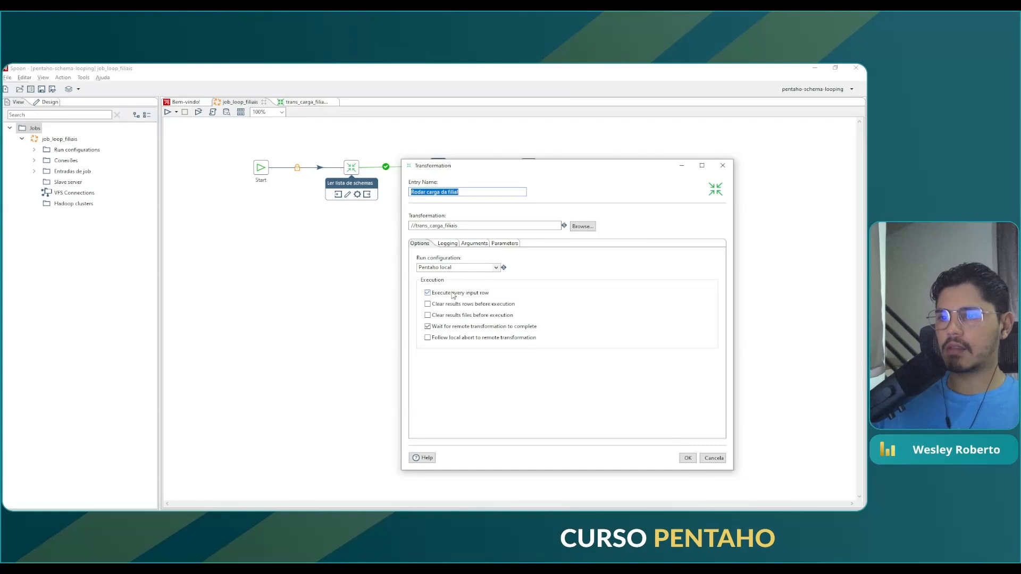
Review how the SCHEMA_FILIAL parameter maps to its stream column in the "Rodar carga da filial" entry, and accept the settings.
{"action": "left_click", "coordinate": [503, 245]}
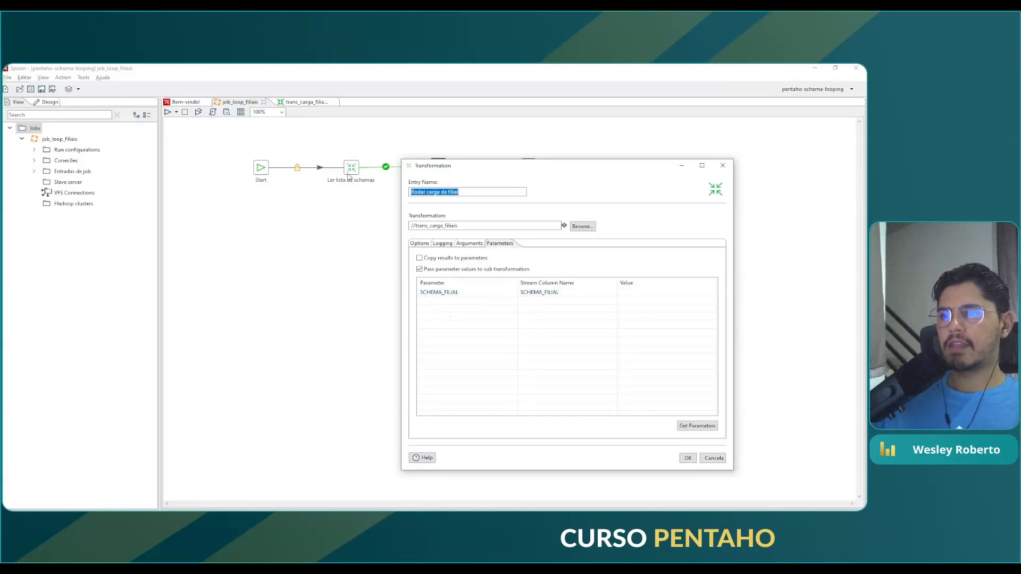
{"action": "left_click", "coordinate": [454, 293]}
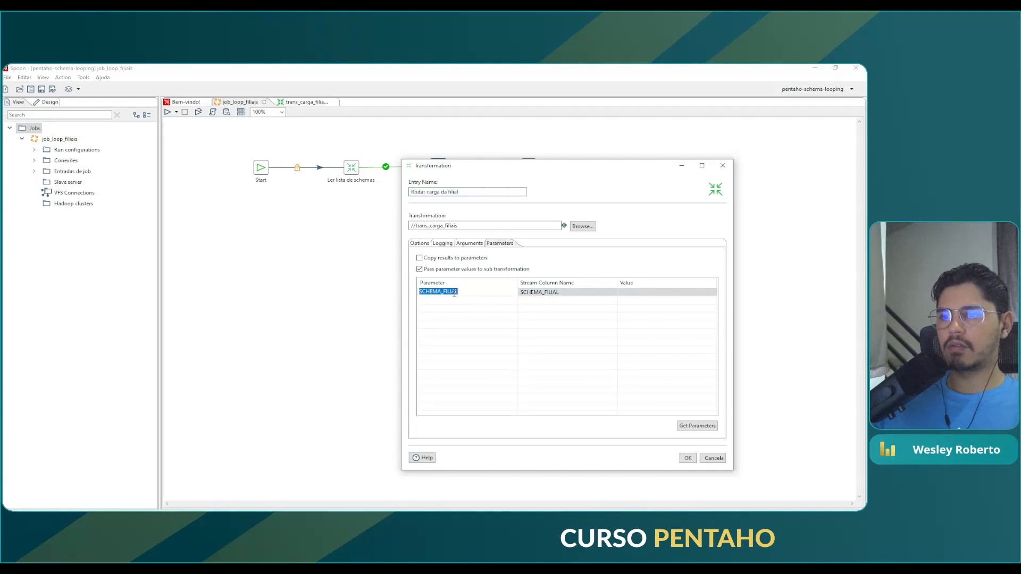
{"action": "left_click", "coordinate": [552, 293]}
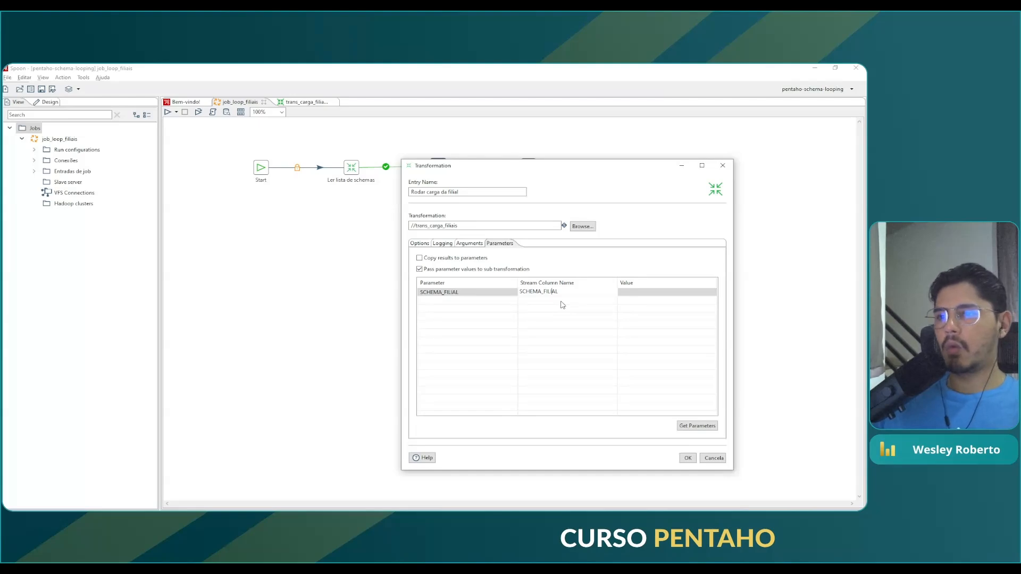
{"action": "left_click", "coordinate": [468, 292]}
{"action": "left_click", "coordinate": [467, 294]}
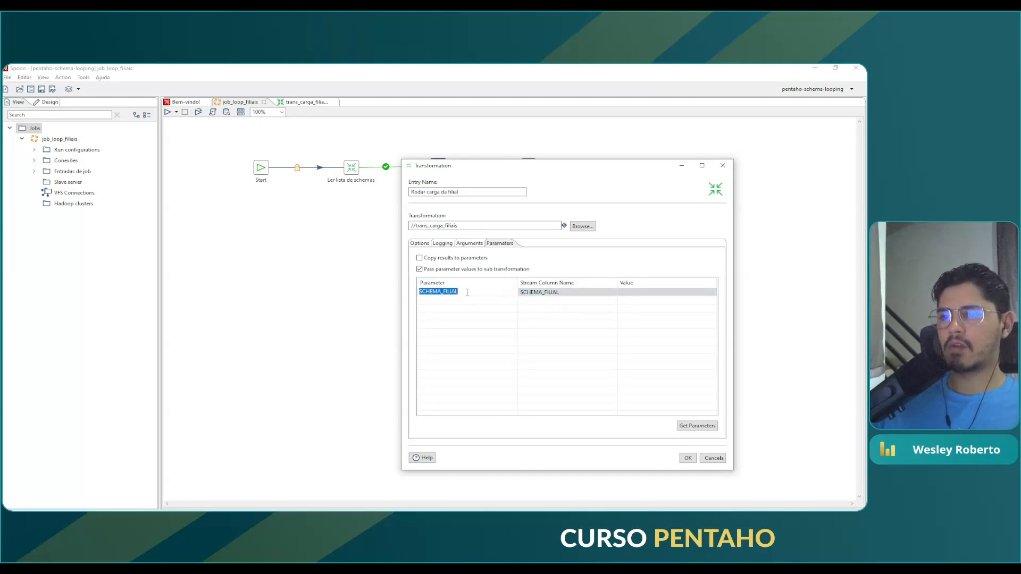
{"action": "left_click", "coordinate": [572, 293]}
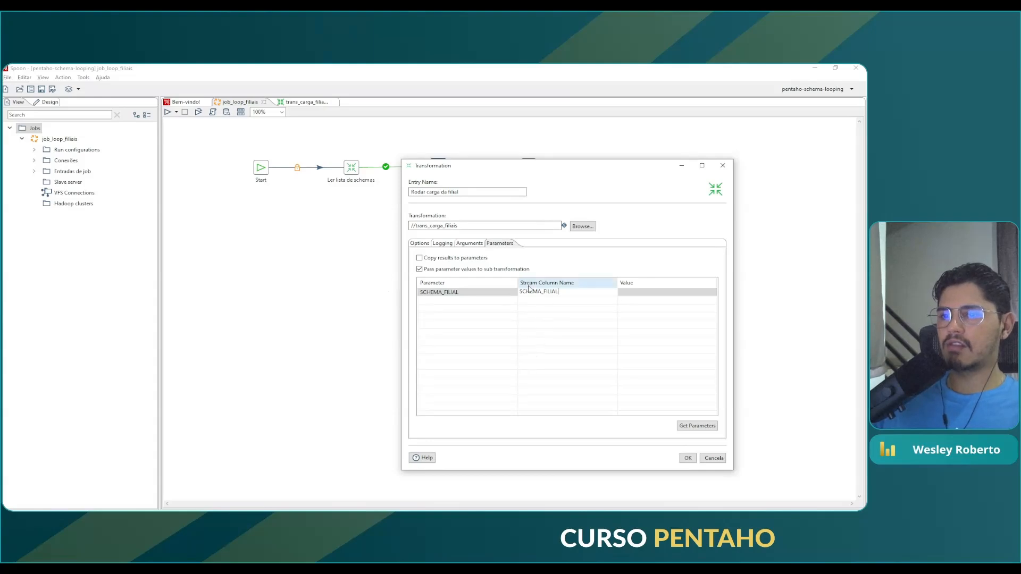
{"action": "left_click", "coordinate": [687, 458]}
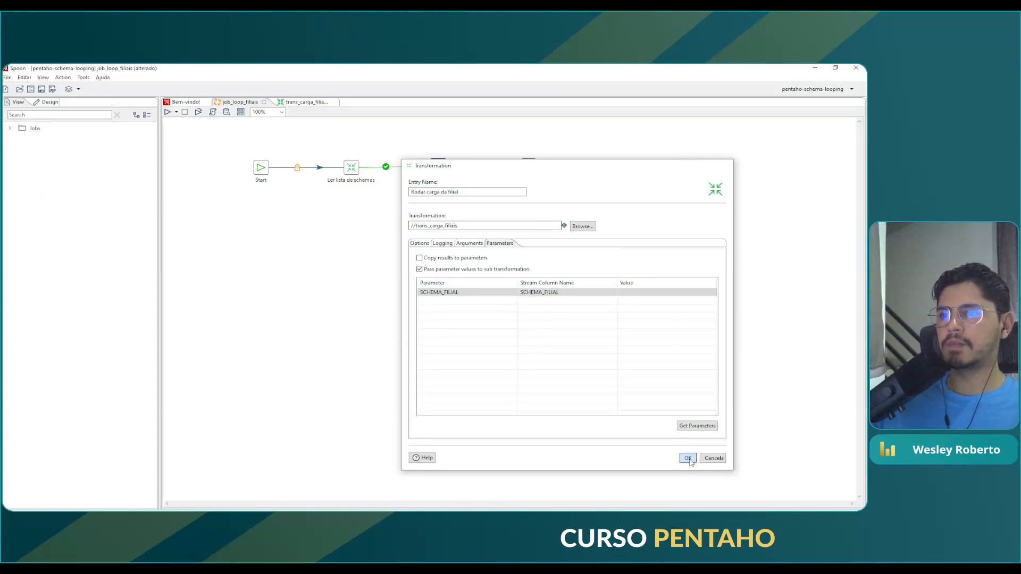
Open the transformation referenced by "Ler lista de schemas", review the SCHEMA_FILIAL rows in its Data grid step, and close the transformation.
{"action": "right_click", "coordinate": [353, 173]}
{"action": "mouse_move", "coordinate": [404, 203]}
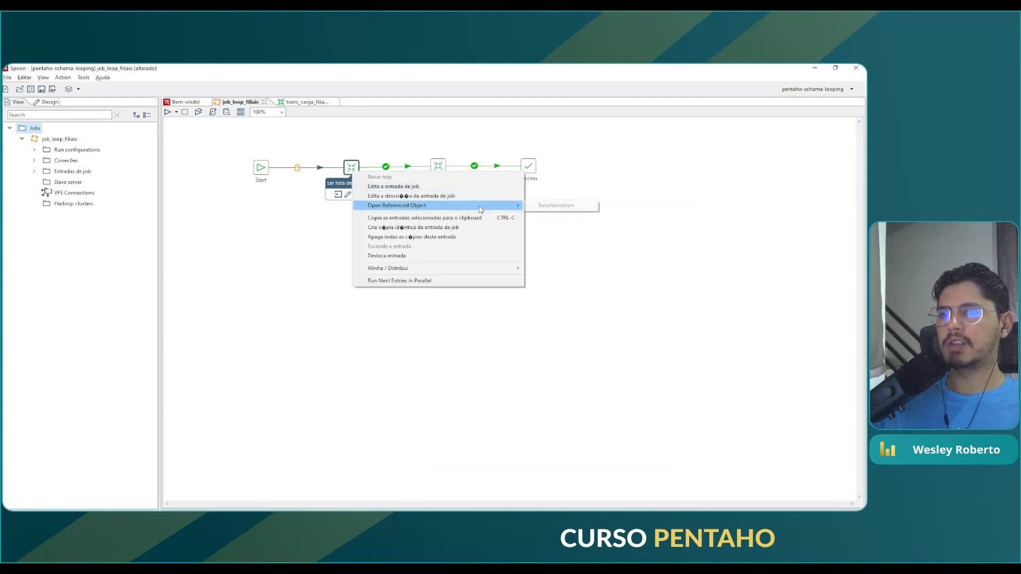
{"action": "left_click", "coordinate": [564, 205]}
{"action": "double_click", "coordinate": [261, 168]}
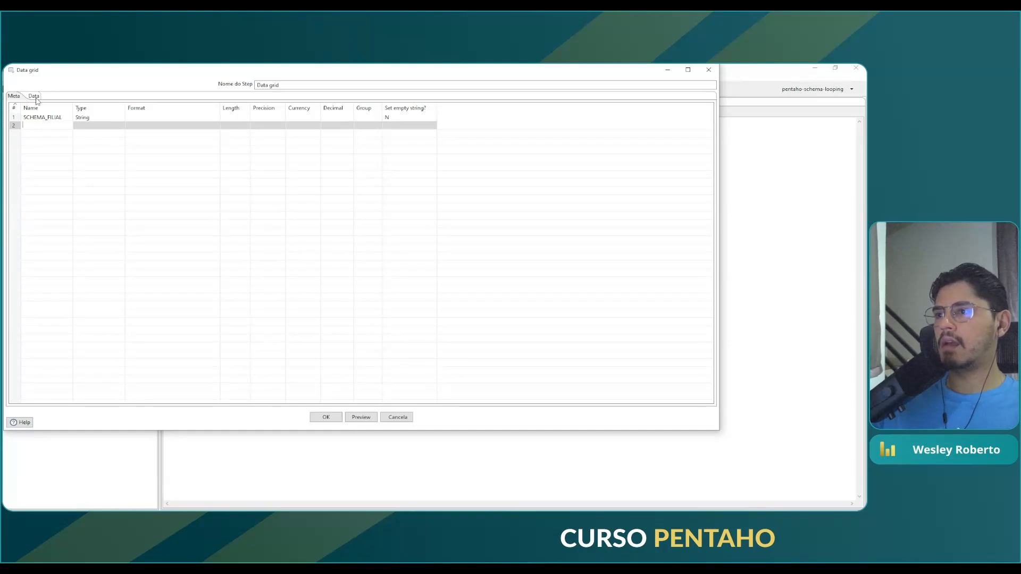
{"action": "left_click", "coordinate": [35, 98]}
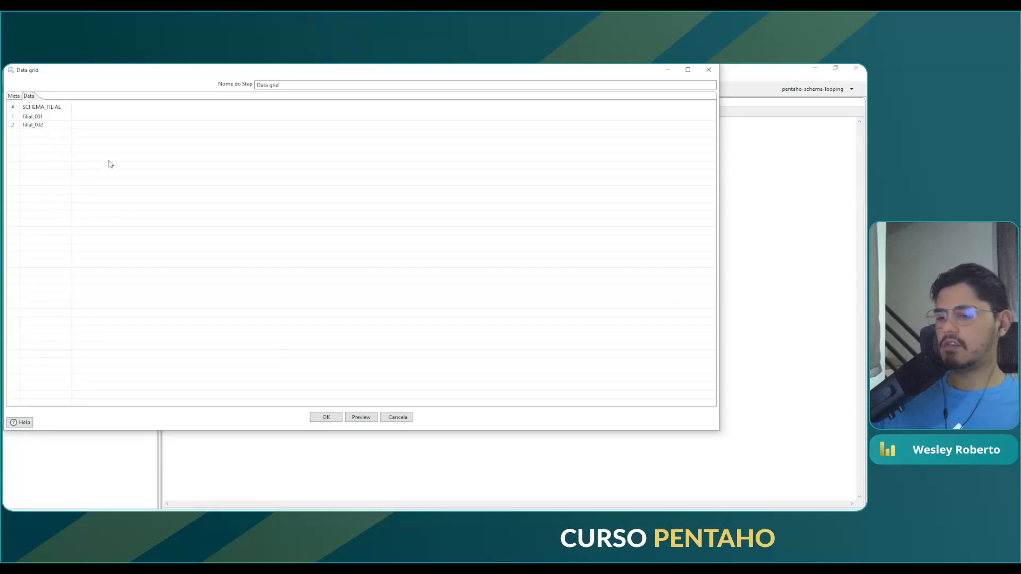
{"action": "left_click", "coordinate": [337, 421]}
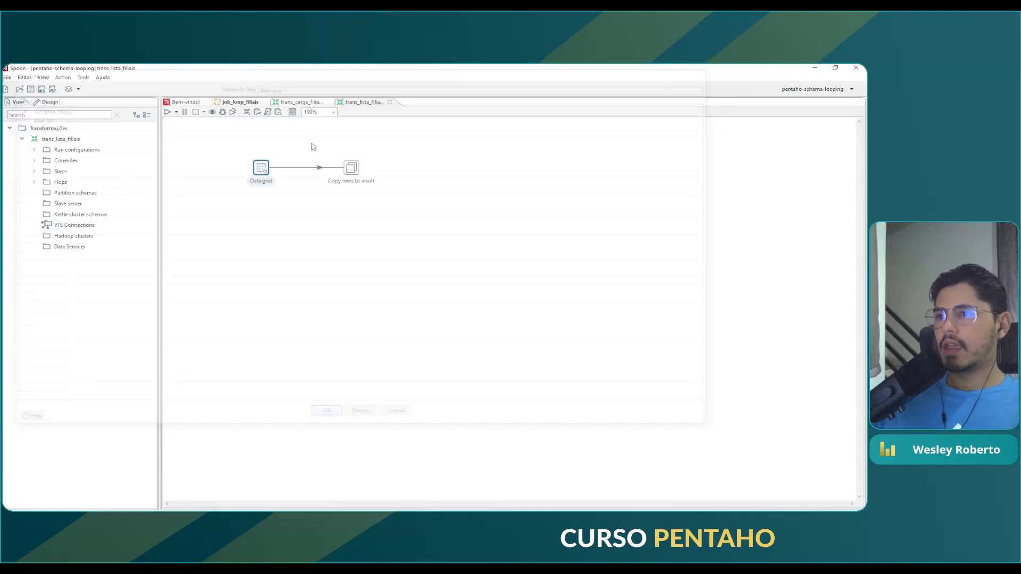
{"action": "left_click", "coordinate": [390, 102]}
Run trans_carga_filiais with the SCHEMA_FILIAL parameter left empty and read through the execution log.
{"action": "left_click", "coordinate": [365, 169]}
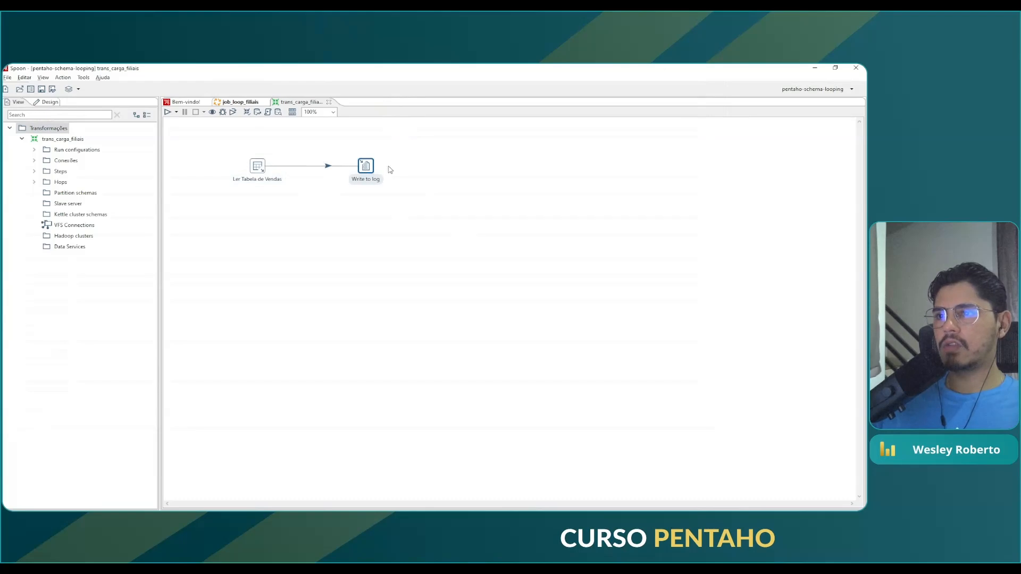
{"action": "mouse_move", "coordinate": [366, 173]}
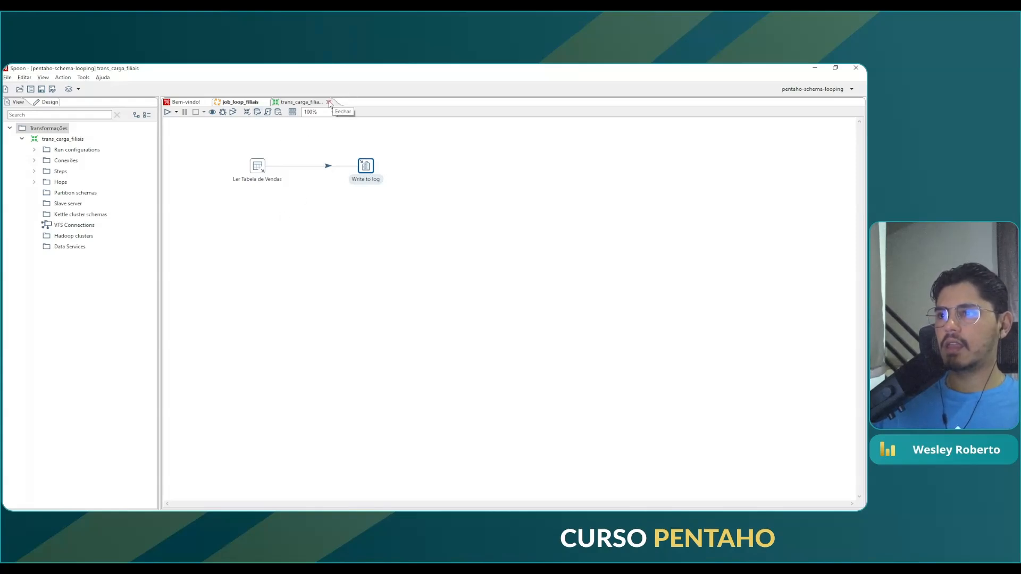
{"action": "left_click", "coordinate": [167, 112]}
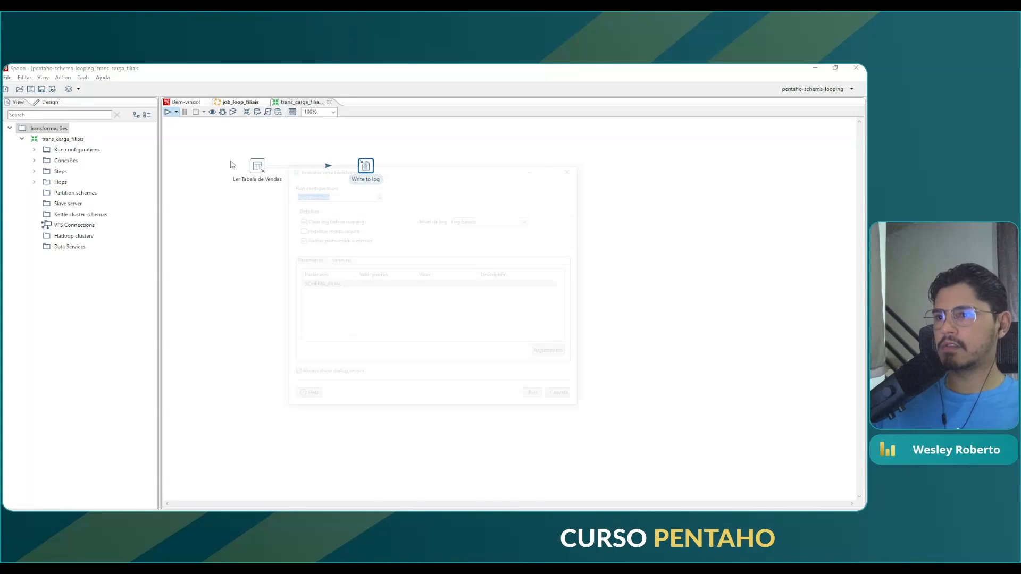
{"action": "left_click", "coordinate": [537, 398]}
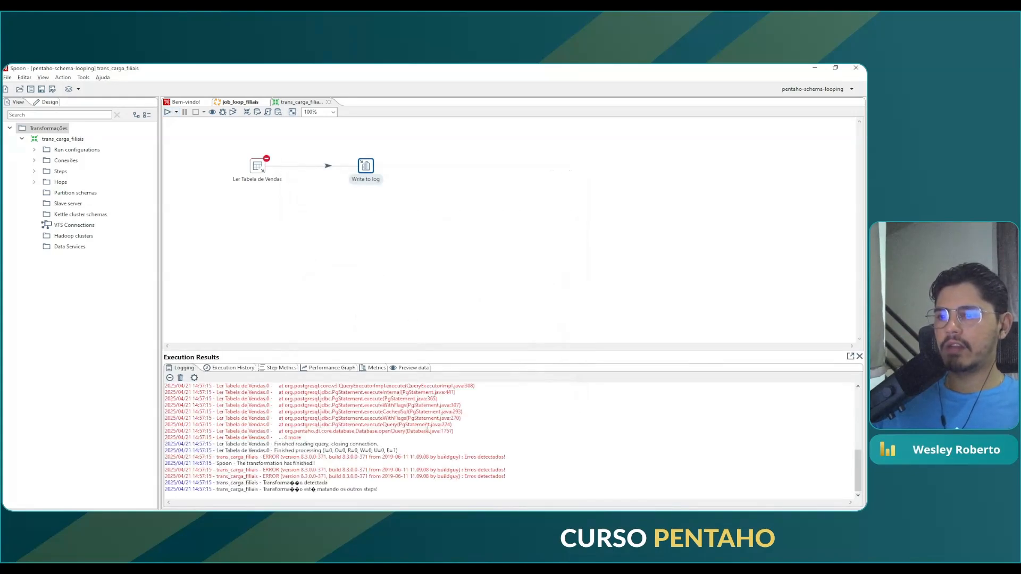
{"action": "scroll", "coordinate": [428, 427], "scroll_direction": "up", "scroll_amount": 3}
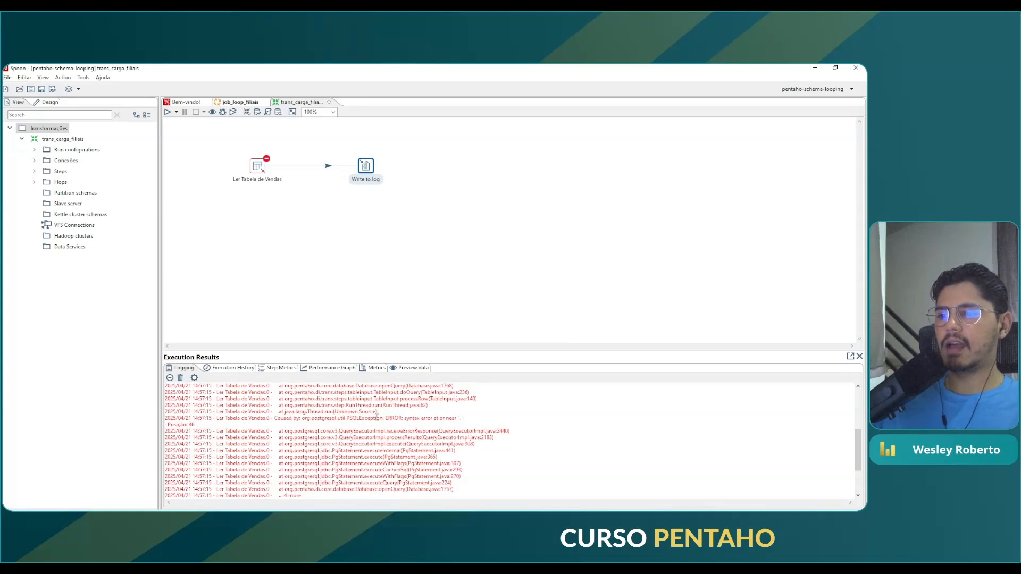
{"action": "scroll", "coordinate": [417, 421], "scroll_direction": "up", "scroll_amount": 2}
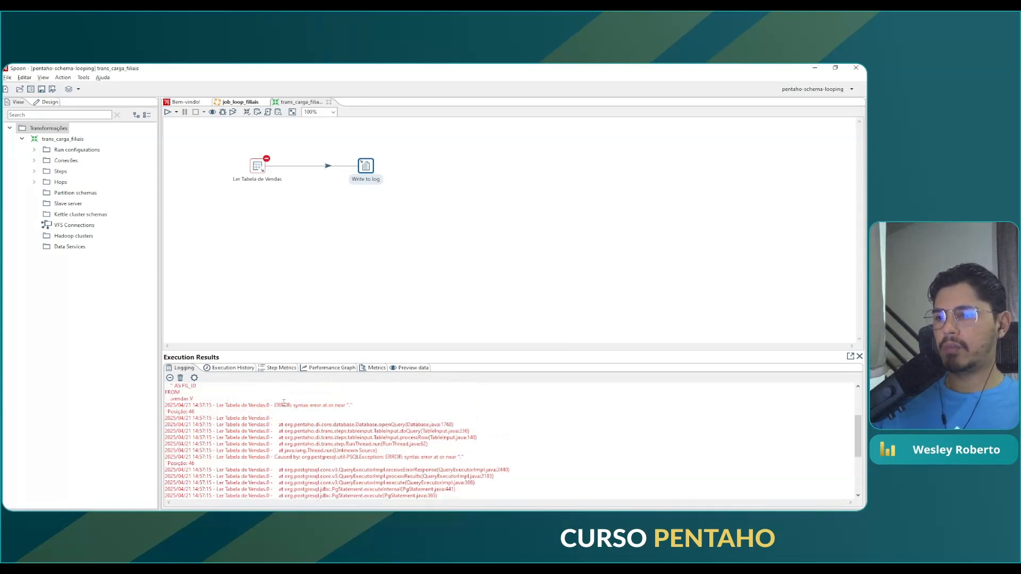
{"action": "scroll", "coordinate": [278, 403], "scroll_direction": "down", "scroll_amount": 3}
{"action": "scroll", "coordinate": [434, 413], "scroll_direction": "down", "scroll_amount": 2}
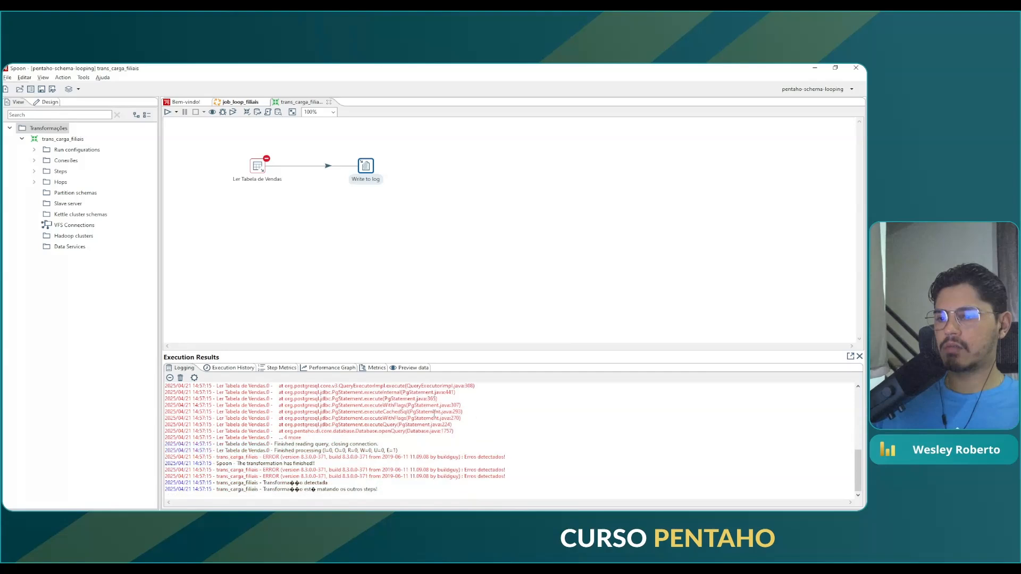
Recheck the SQL query of "Ler Tabela de Vendas" and the SCHEMA_FILIAL run parameter, closing both without changes.
{"action": "double_click", "coordinate": [257, 166]}
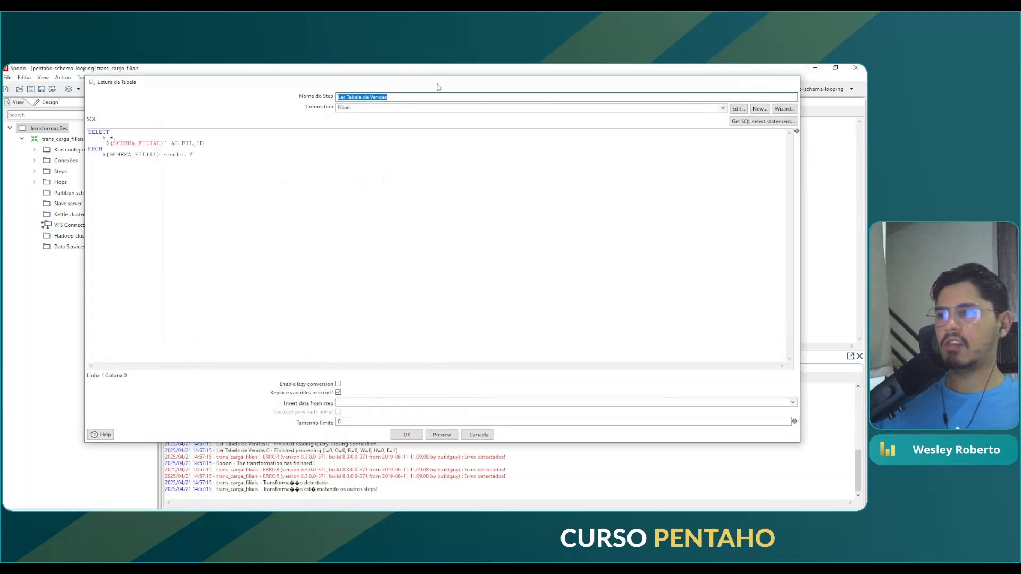
{"action": "left_click", "coordinate": [789, 81]}
{"action": "left_click", "coordinate": [167, 112]}
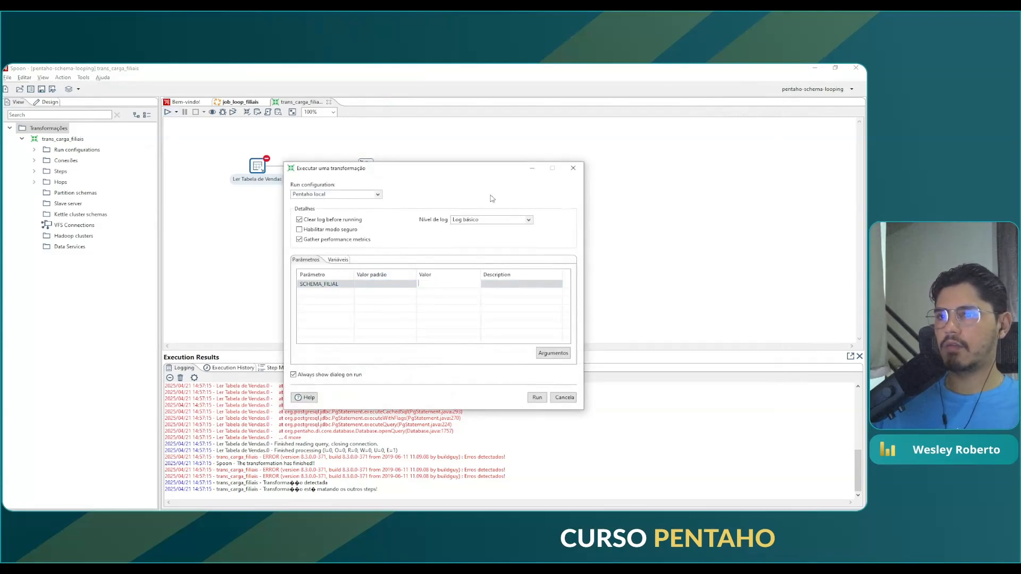
{"action": "left_click", "coordinate": [573, 168]}
From job_loop_filiais, open the transformation behind "Ler lista de schemas" and copy the value filial_001 from its Data grid.
{"action": "left_click", "coordinate": [253, 103]}
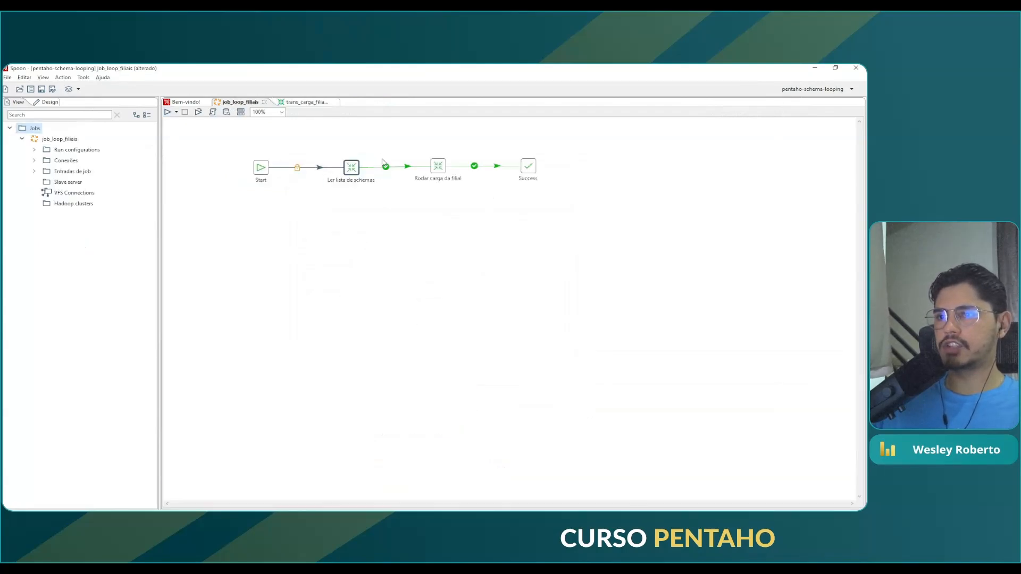
{"action": "right_click", "coordinate": [352, 171]}
{"action": "mouse_move", "coordinate": [508, 205]}
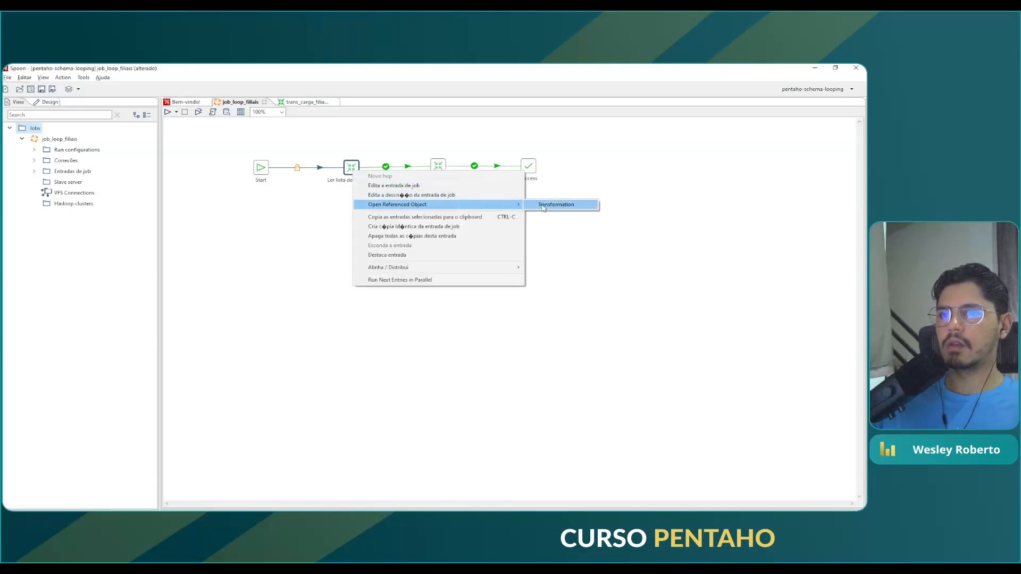
{"action": "left_click", "coordinate": [545, 207]}
{"action": "double_click", "coordinate": [261, 168]}
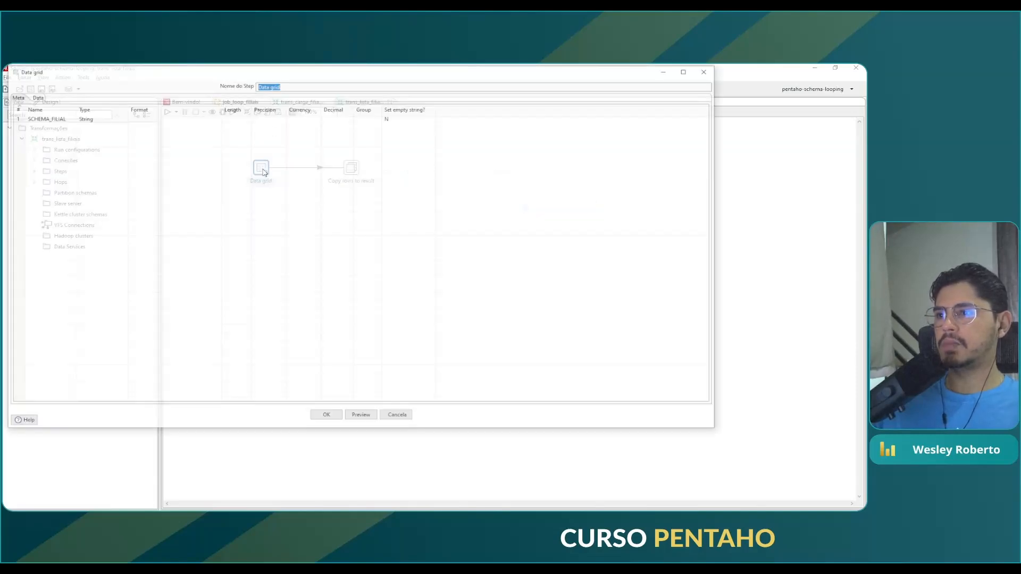
{"action": "left_click", "coordinate": [28, 96]}
{"action": "left_click", "coordinate": [48, 117]}
{"action": "key", "text": "ctrl+c"}
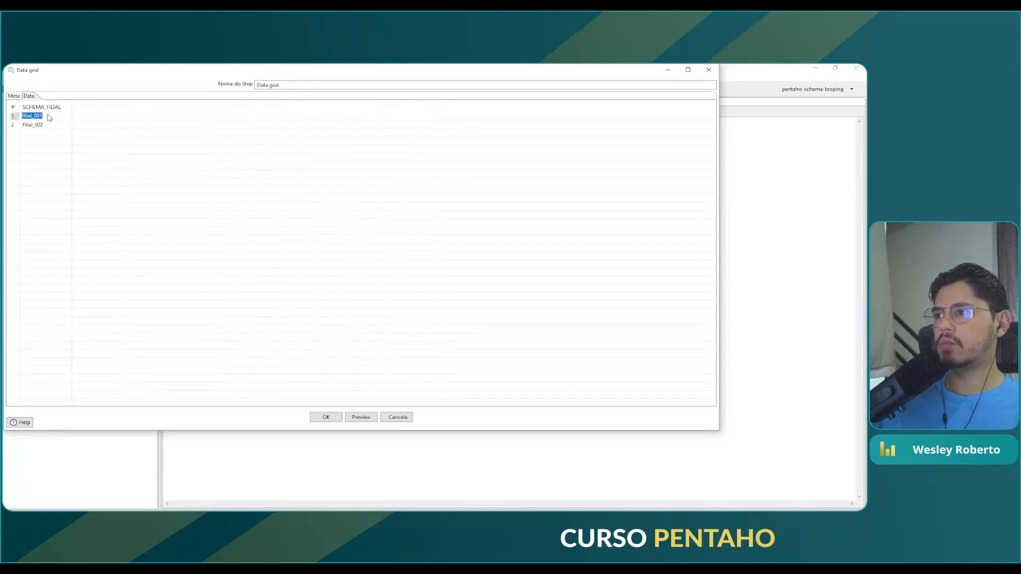
{"action": "left_click", "coordinate": [326, 418]}
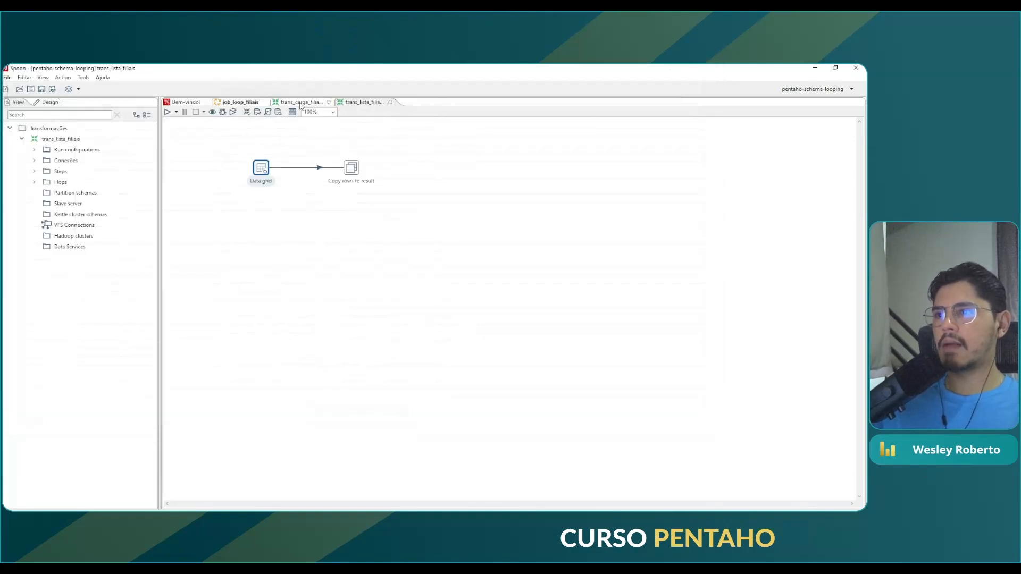
Run trans_carga_filiais with SCHEMA_FILIAL set to filial_001, and preview the output rows of its steps.
{"action": "left_click", "coordinate": [300, 102]}
{"action": "left_click", "coordinate": [167, 111]}
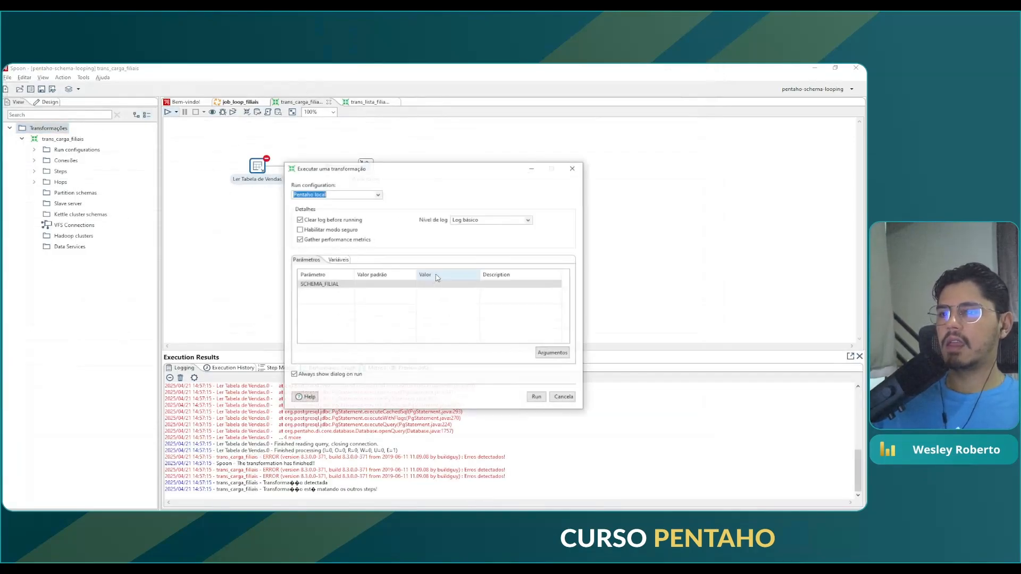
{"action": "left_click", "coordinate": [461, 289]}
{"action": "key", "text": "ctrl+v"}
{"action": "left_click", "coordinate": [537, 397]}
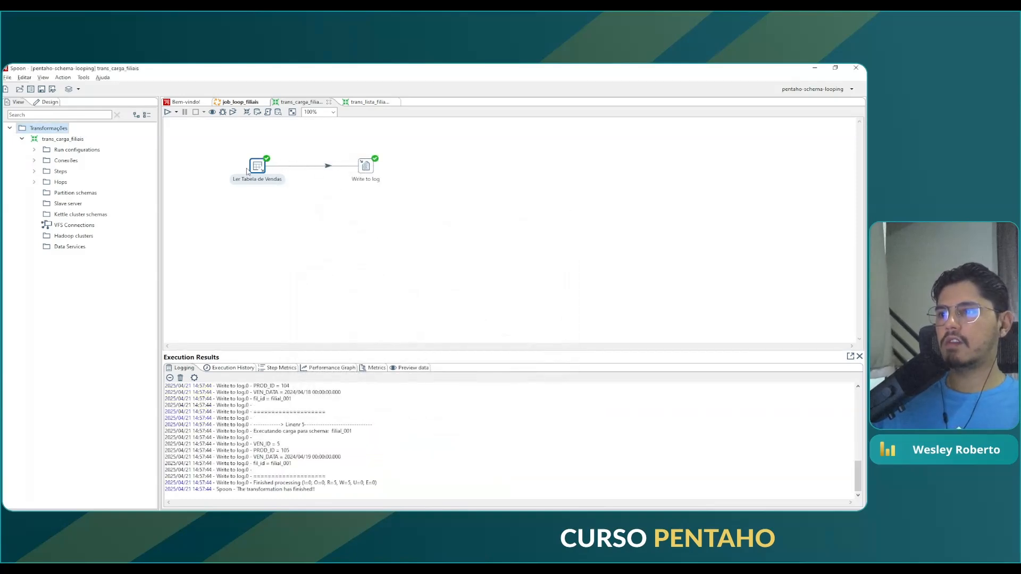
{"action": "left_click", "coordinate": [414, 369]}
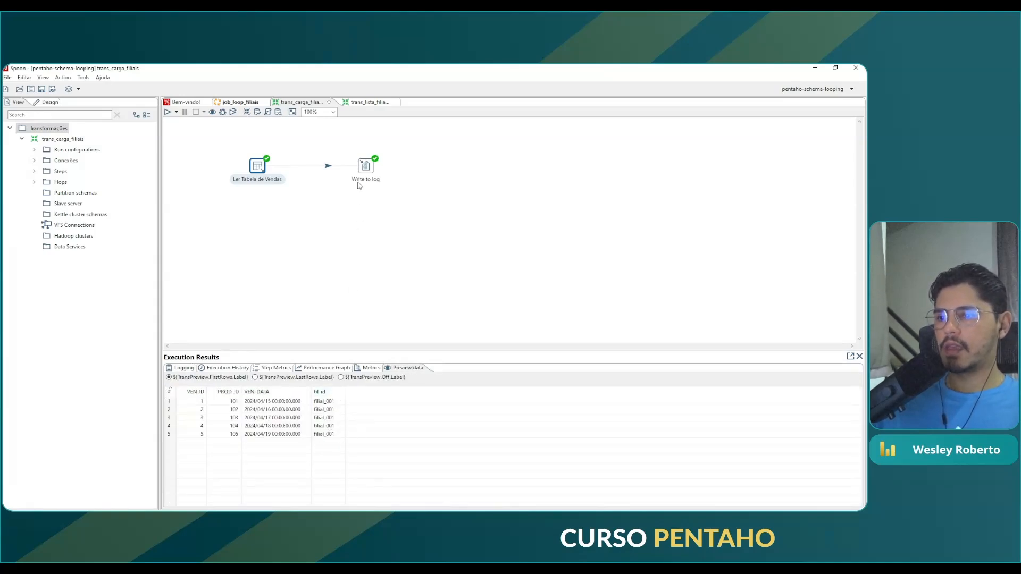
{"action": "left_click", "coordinate": [371, 168]}
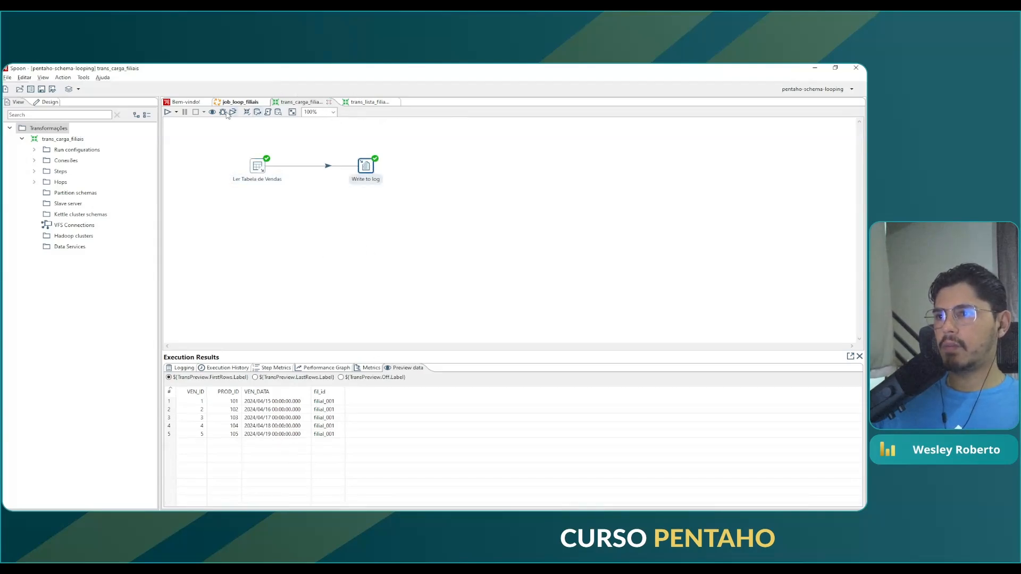
Run trans_carga_filiais again with SCHEMA_FILIAL set to filial_002, and preview the output rows.
{"action": "left_click", "coordinate": [167, 112]}
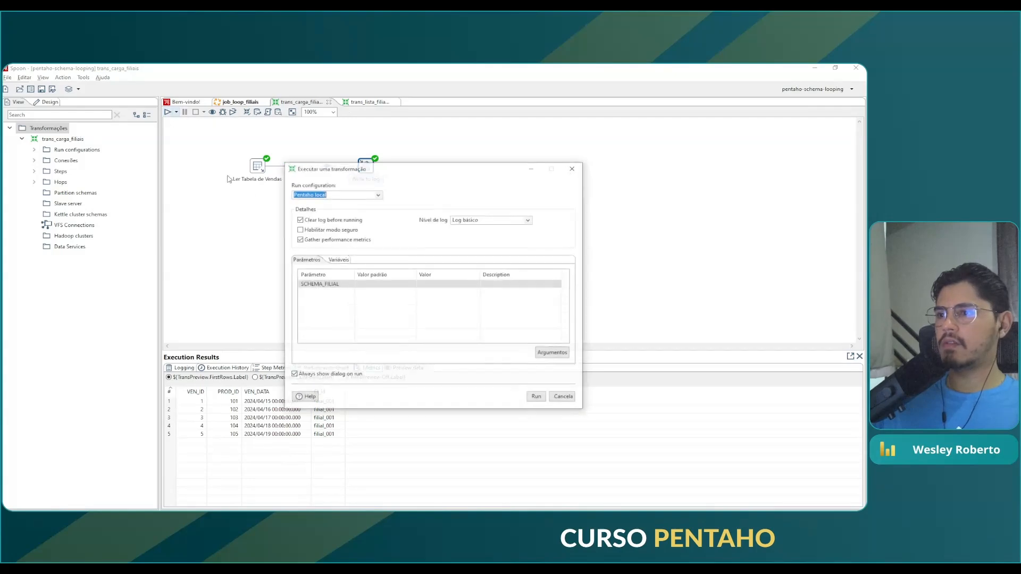
{"action": "left_click", "coordinate": [440, 283]}
{"action": "type", "text": "filial_001"}
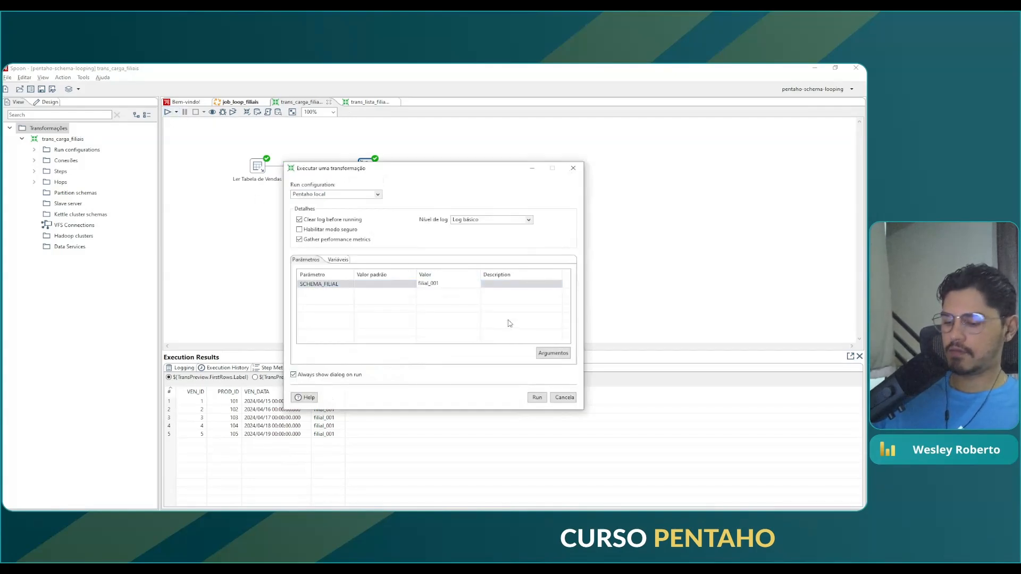
{"action": "type", "text": "2"}
{"action": "left_click", "coordinate": [537, 397]}
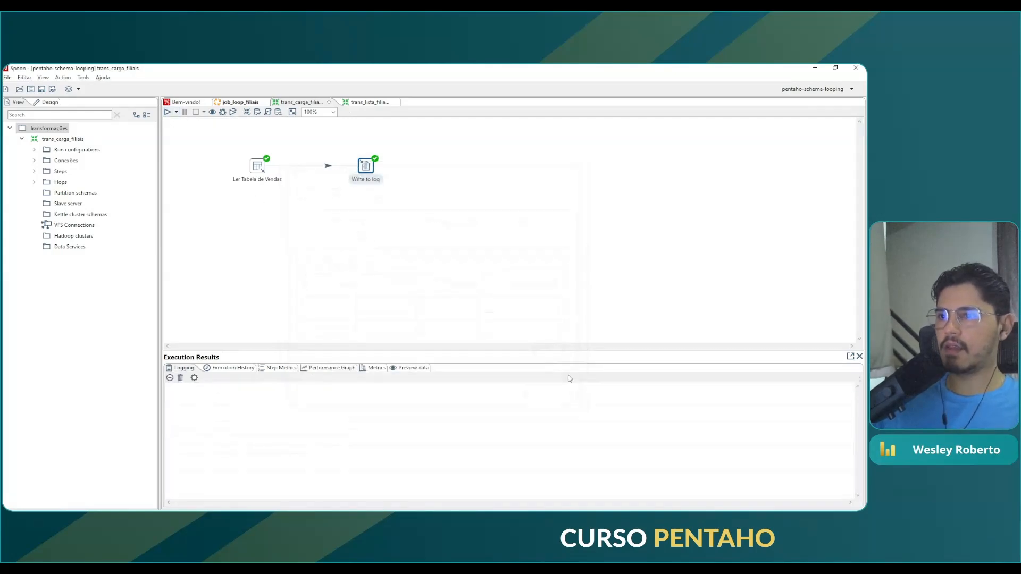
{"action": "left_click", "coordinate": [406, 368]}
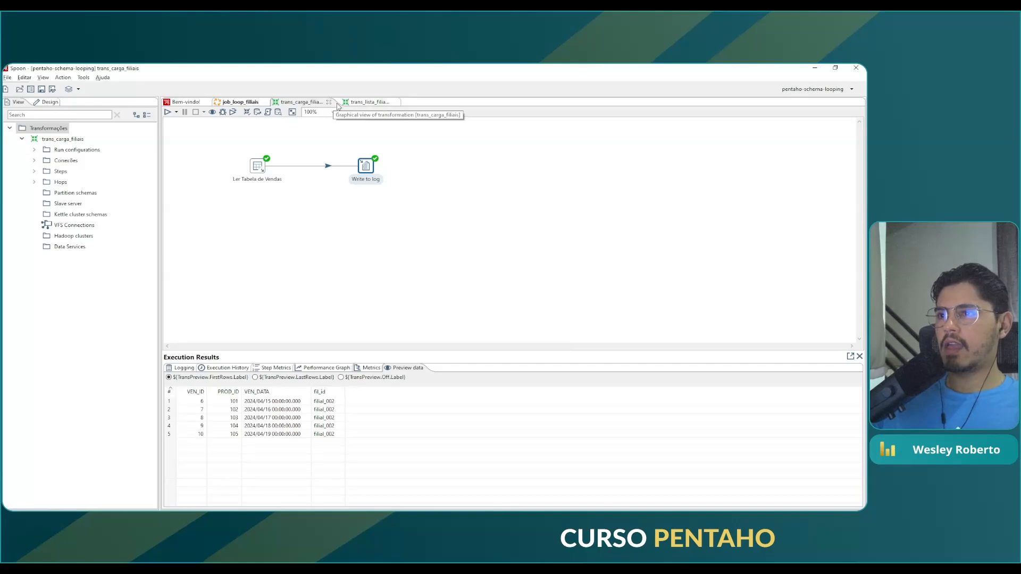
Return to job_loop_filiais and run the whole job with the Pentaho local configuration, saving its pending changes.
{"action": "left_click", "coordinate": [240, 101]}
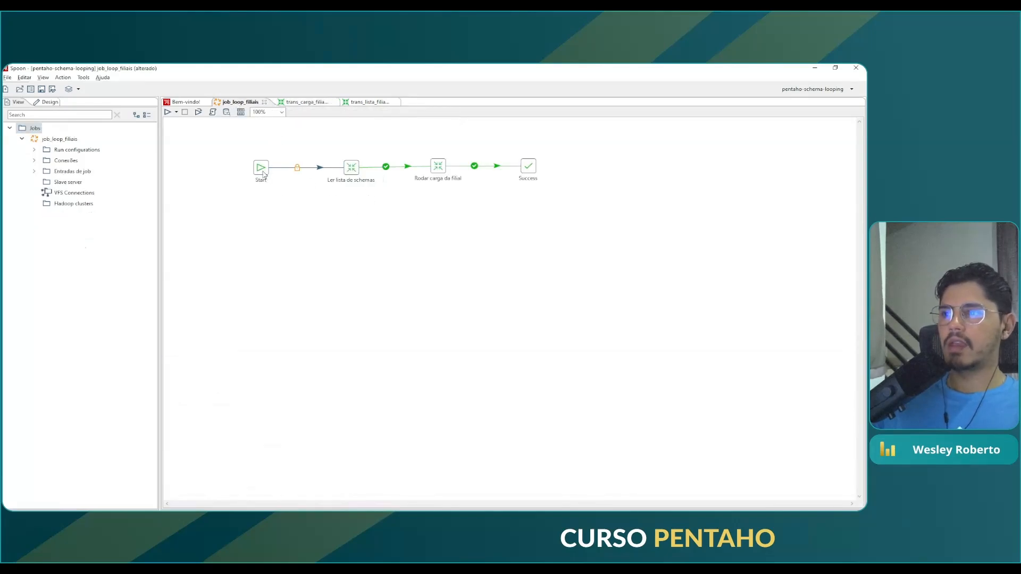
{"action": "left_click", "coordinate": [351, 170]}
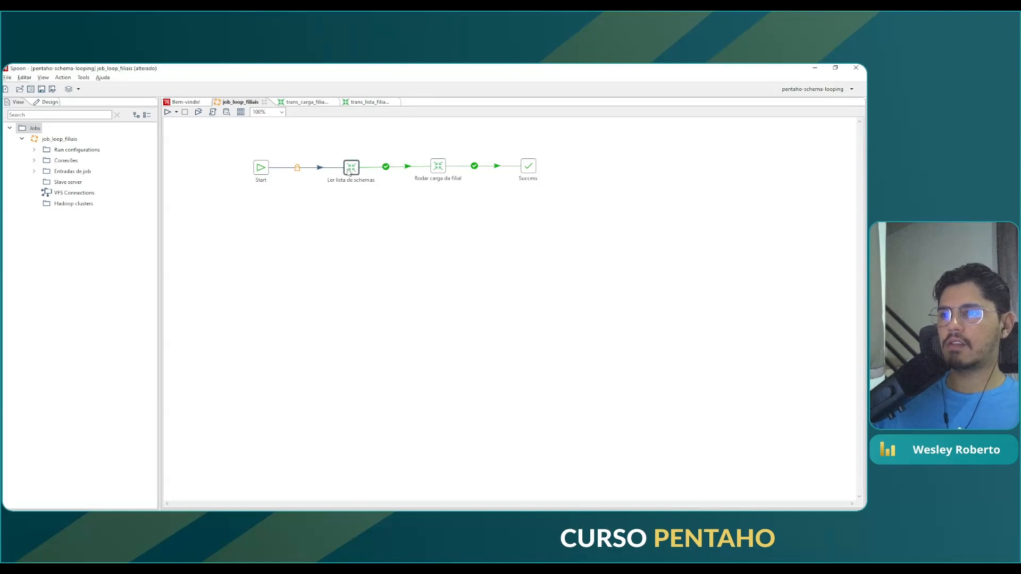
{"action": "left_click", "coordinate": [439, 168]}
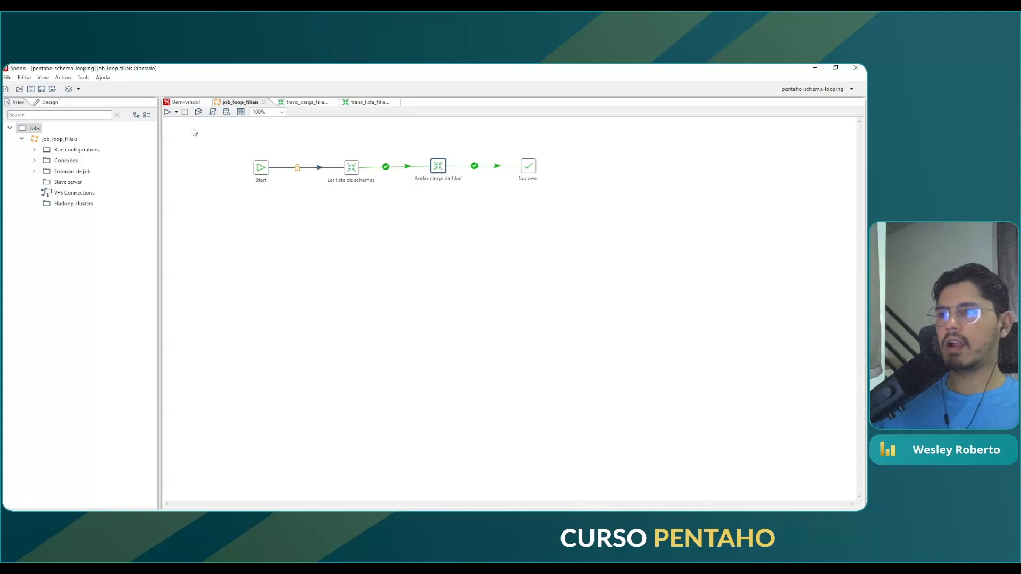
{"action": "left_click", "coordinate": [167, 112]}
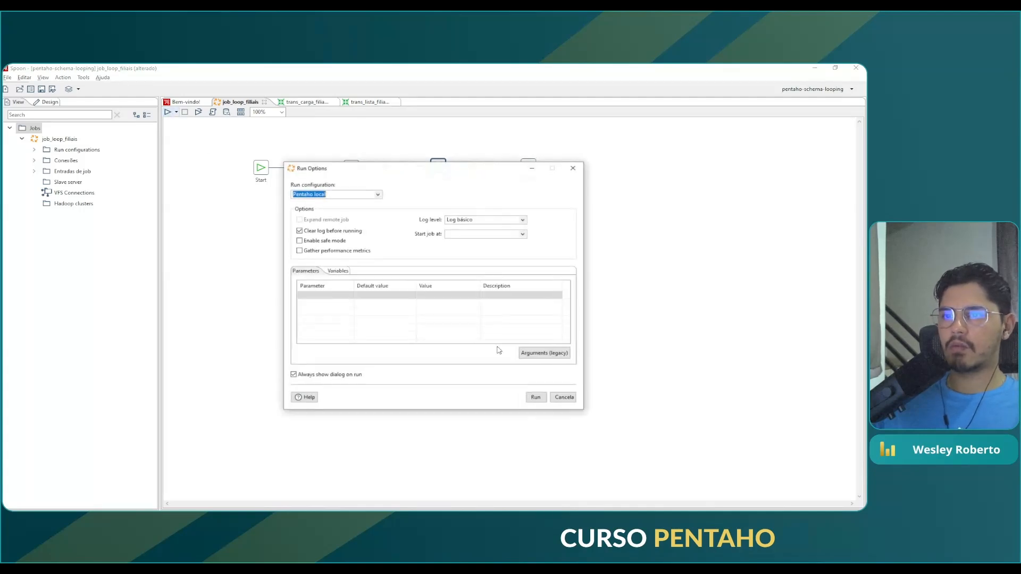
{"action": "left_click", "coordinate": [534, 397]}
{"action": "left_click", "coordinate": [468, 297]}
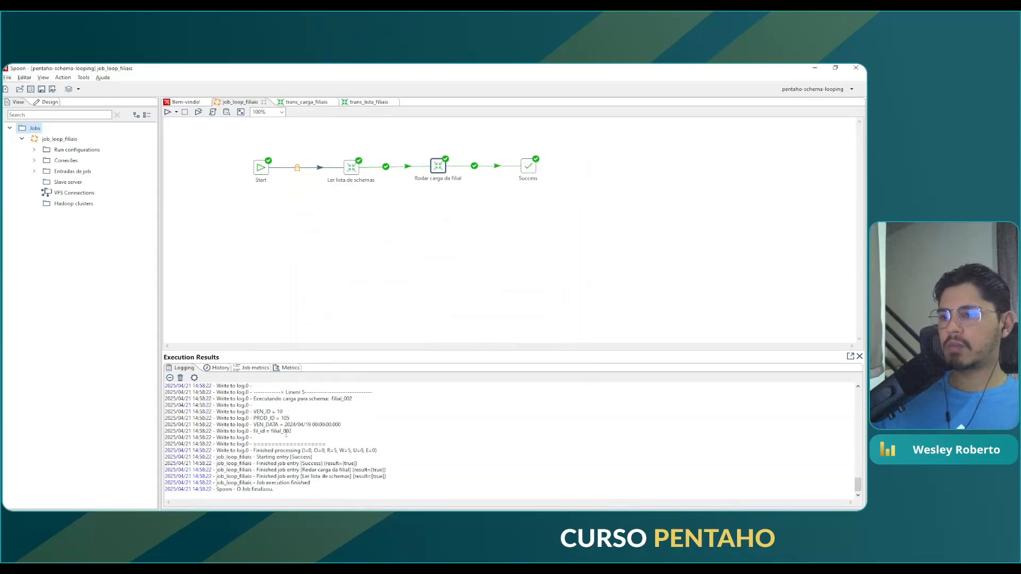
Examine the job's execution log for the sales rows loaded from schema filial_001.
{"action": "scroll", "coordinate": [286, 433], "scroll_direction": "up", "scroll_amount": 10}
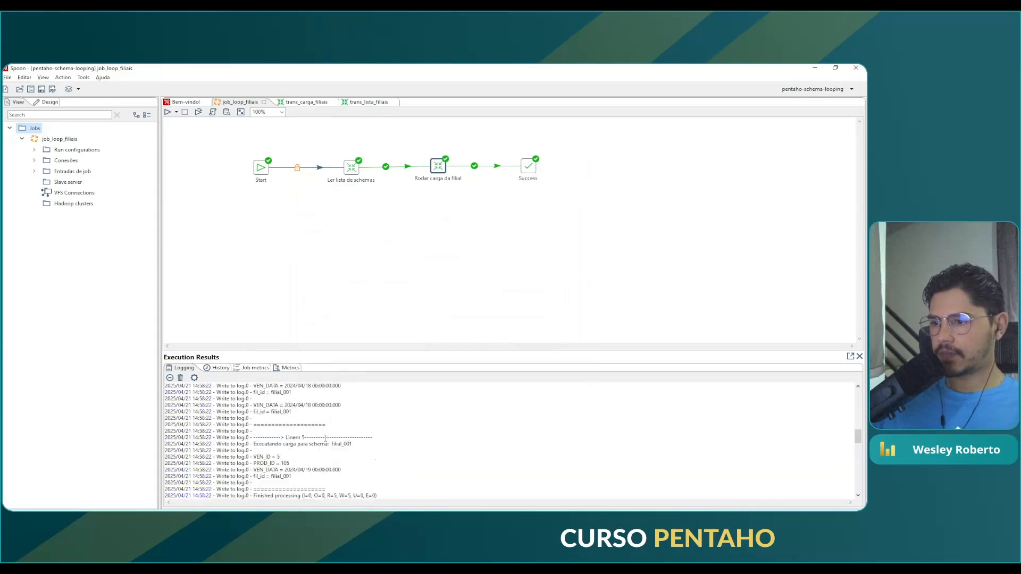
{"action": "scroll", "coordinate": [306, 429], "scroll_direction": "up", "scroll_amount": 15}
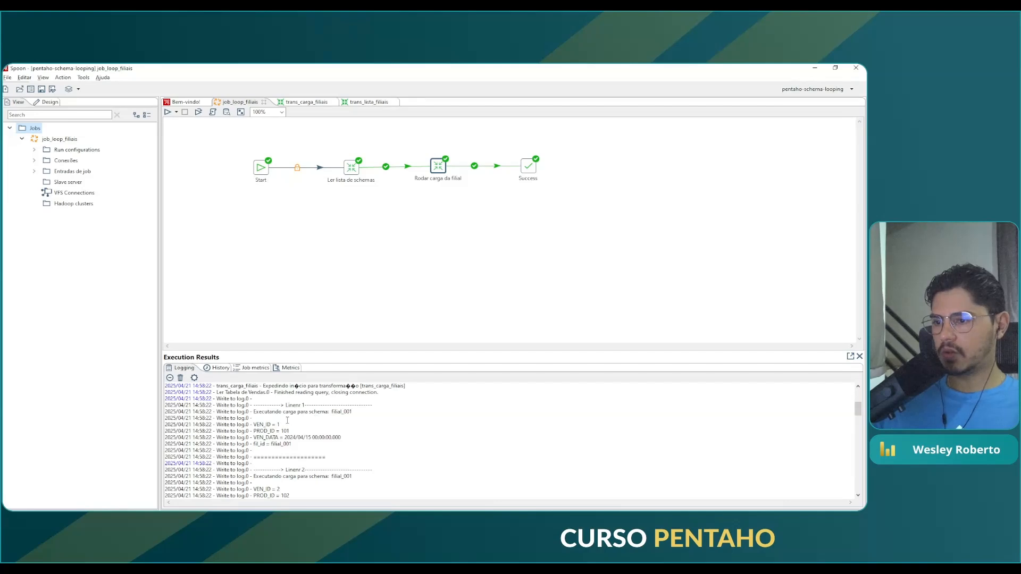
{"action": "left_click_drag", "start_coordinate": [254, 424], "coordinate": [283, 432]}
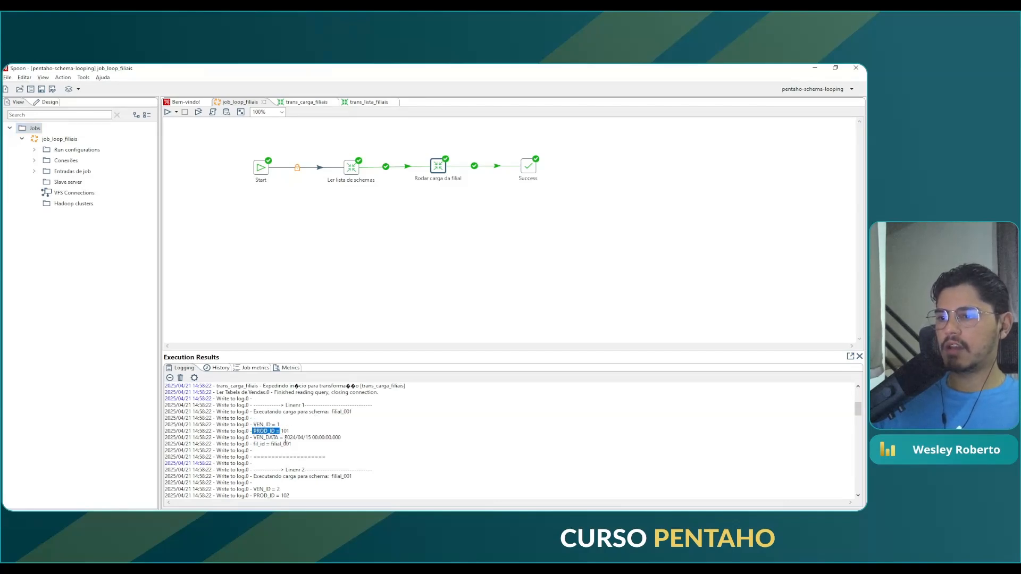
{"action": "left_click", "coordinate": [287, 446]}
{"action": "scroll", "coordinate": [288, 446], "scroll_direction": "down", "scroll_amount": 9}
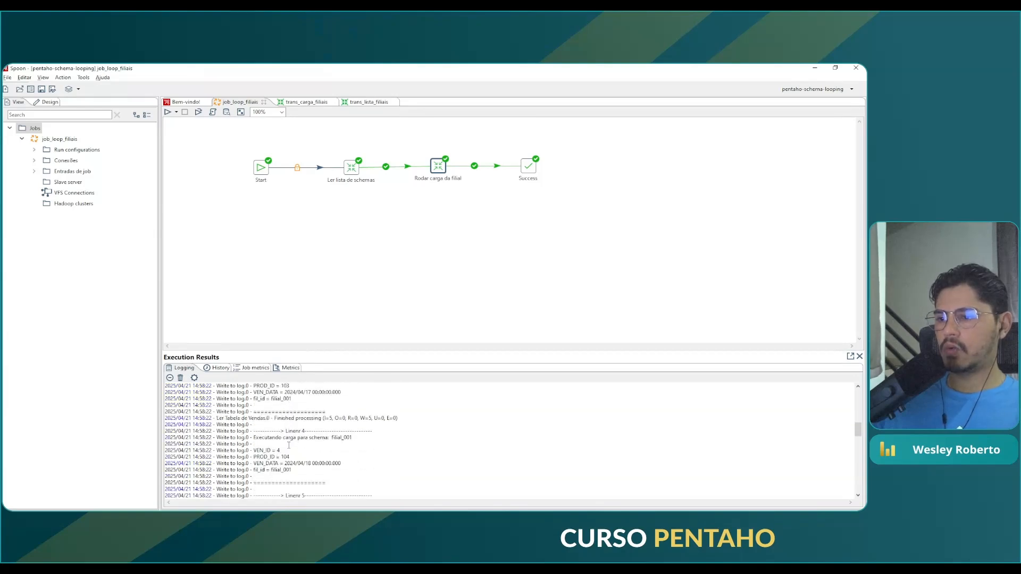
{"action": "scroll", "coordinate": [288, 446], "scroll_direction": "down", "scroll_amount": 2}
{"action": "scroll", "coordinate": [306, 449], "scroll_direction": "down", "scroll_amount": 4}
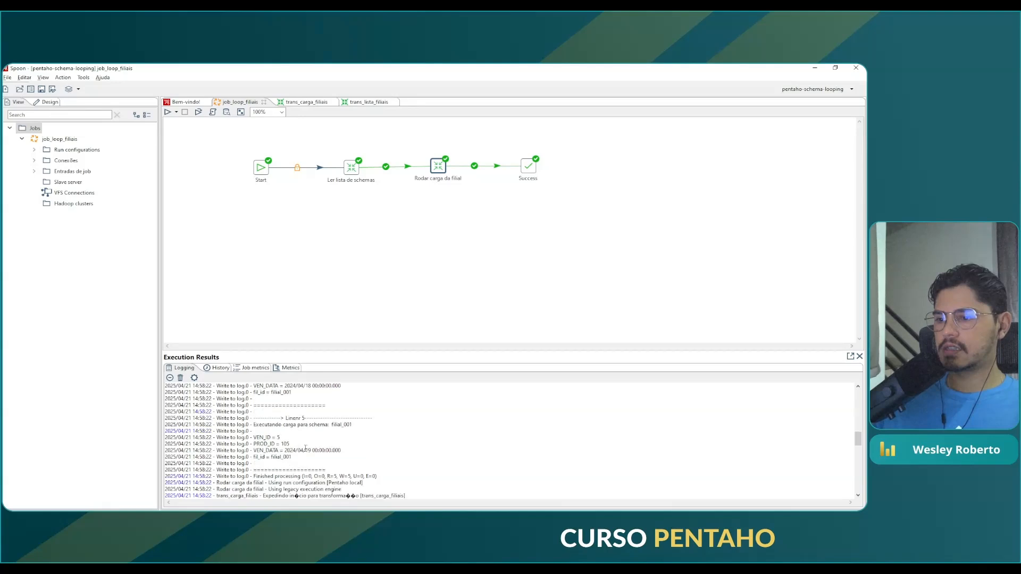
Examine the log rows for schema filial_002, checking VEN_ID, fil_id and the job's final entries.
{"action": "scroll", "coordinate": [280, 443], "scroll_direction": "down", "scroll_amount": 2}
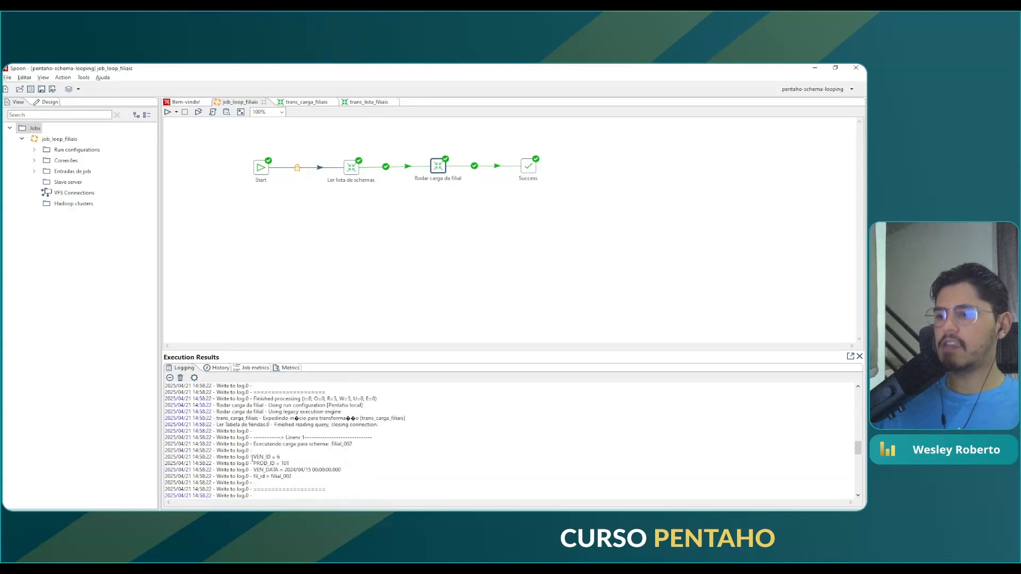
{"action": "left_click_drag", "start_coordinate": [253, 459], "coordinate": [298, 459]}
{"action": "triple_click", "coordinate": [287, 477]}
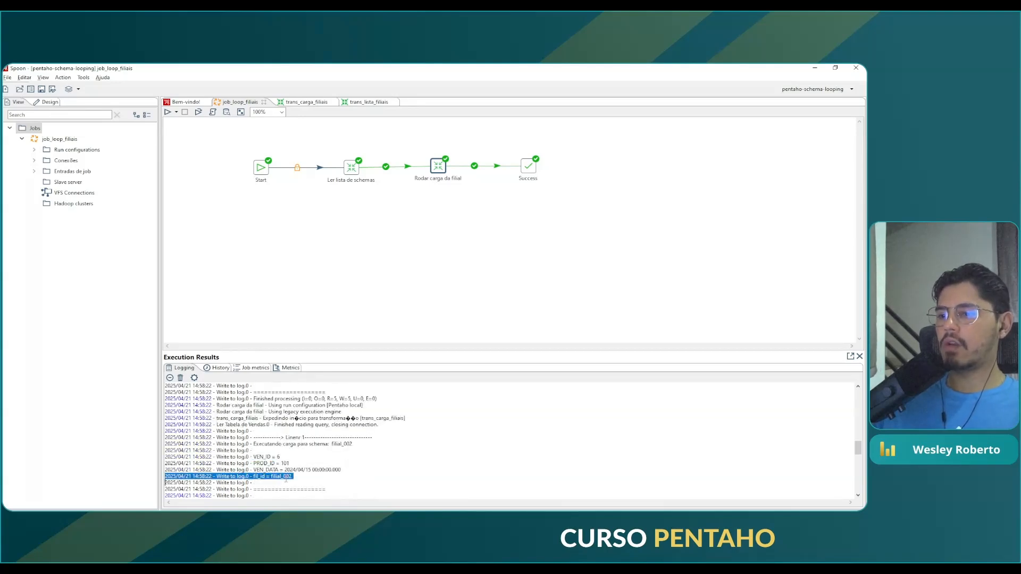
{"action": "scroll", "coordinate": [311, 466], "scroll_direction": "down", "scroll_amount": 3}
{"action": "scroll", "coordinate": [311, 466], "scroll_direction": "down", "scroll_amount": 9}
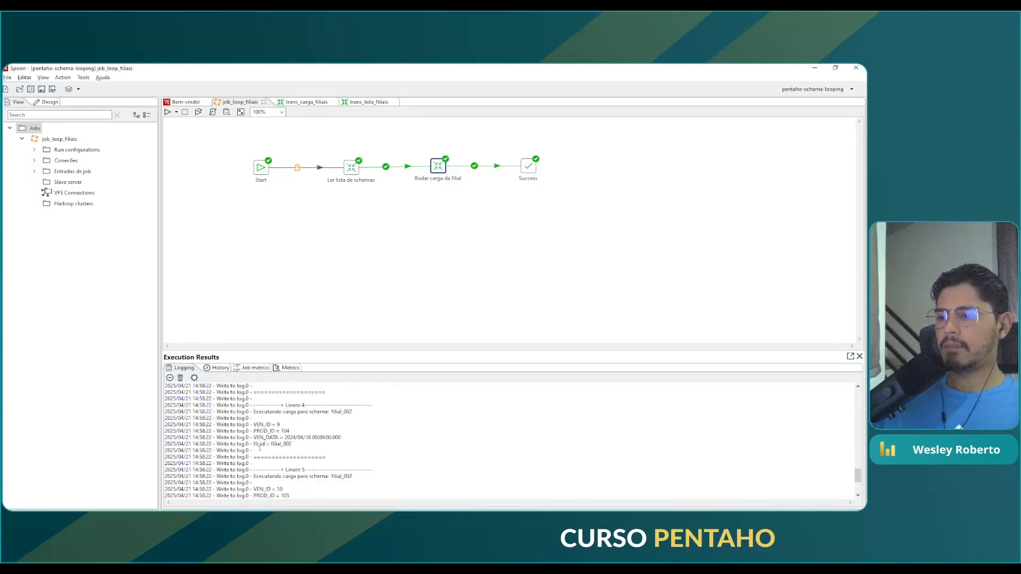
{"action": "scroll", "coordinate": [298, 448], "scroll_direction": "down", "scroll_amount": 4}
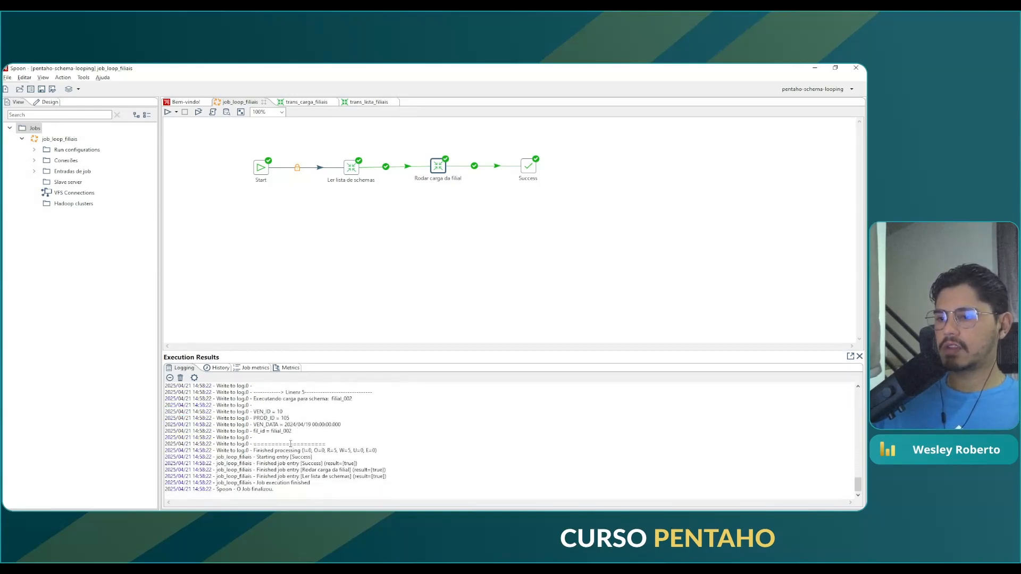
{"action": "scroll", "coordinate": [291, 444], "scroll_direction": "up", "scroll_amount": 3}
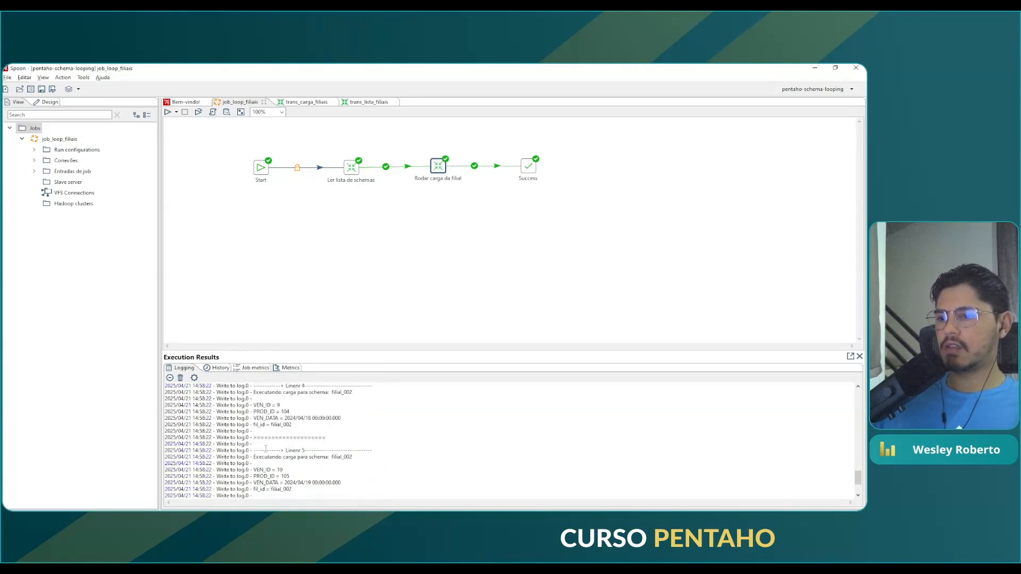
{"action": "scroll", "coordinate": [294, 442], "scroll_direction": "down", "scroll_amount": 2}
{"action": "scroll", "coordinate": [295, 441], "scroll_direction": "down", "scroll_amount": 1}
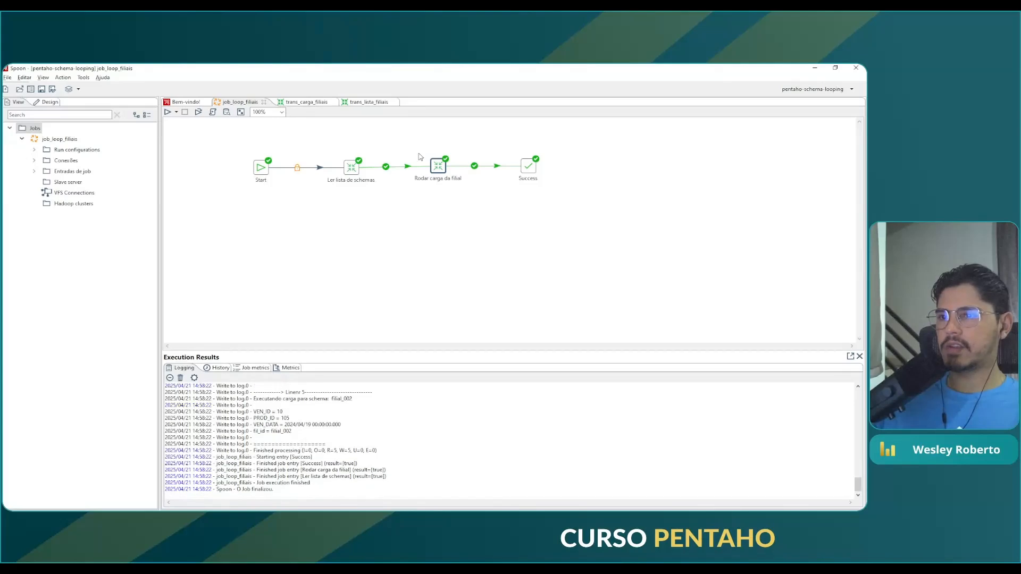
Switch to the trans_carga_filiais transformation.
{"action": "right_click", "coordinate": [441, 169]}
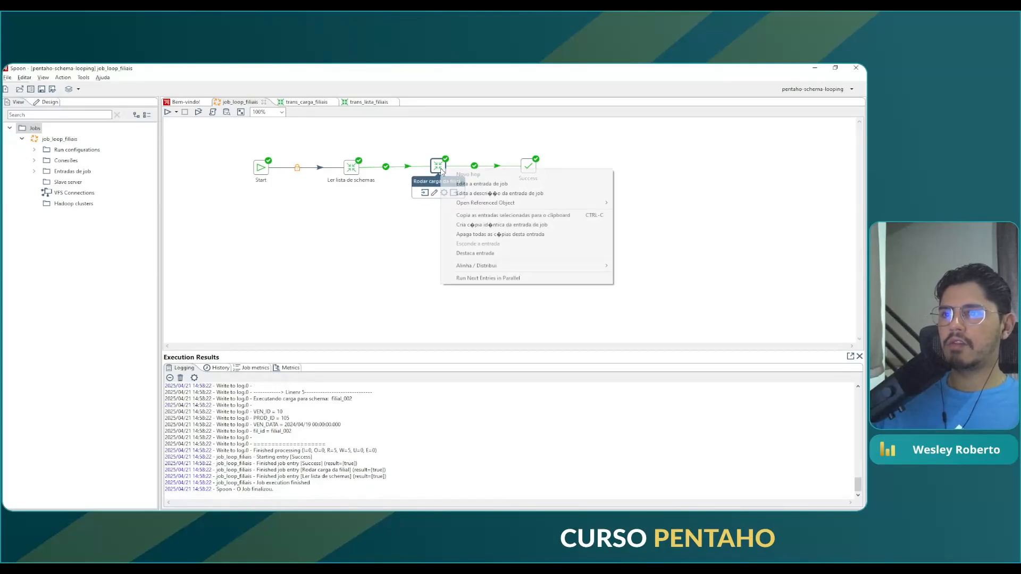
{"action": "left_click", "coordinate": [299, 104]}
{"action": "left_click", "coordinate": [299, 104]}
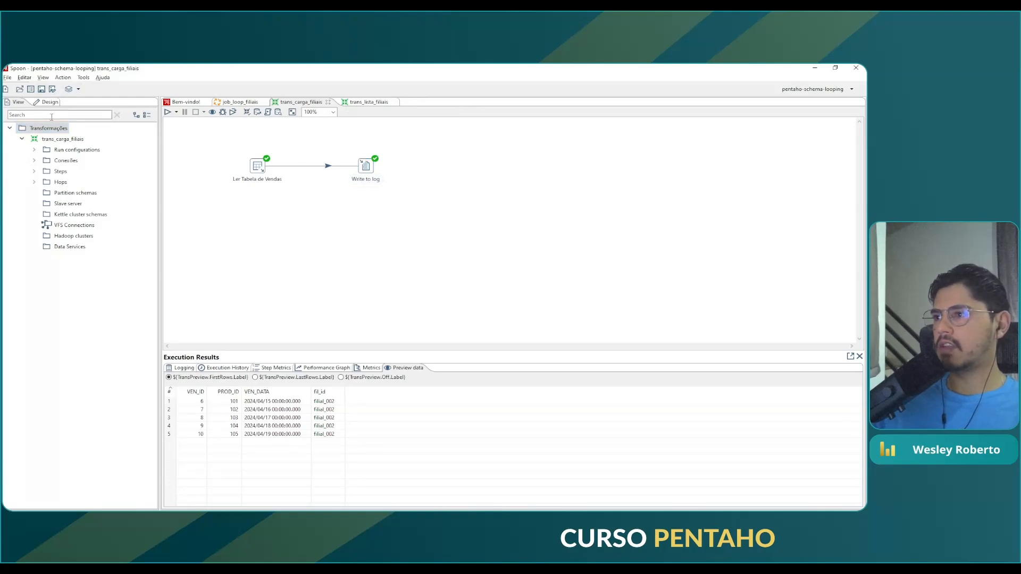
{"action": "type", "text": "exe"}
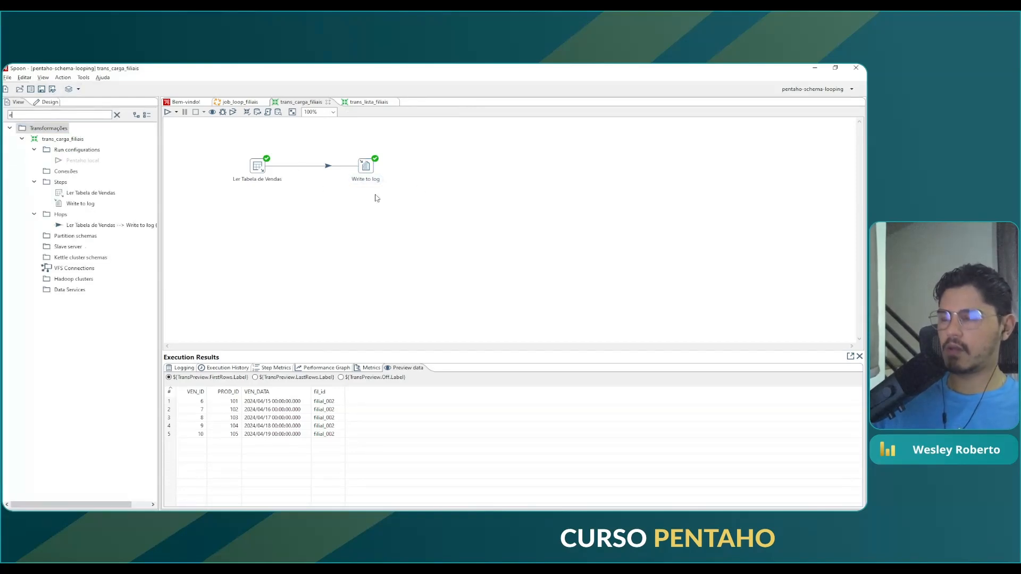
{"action": "key", "text": "BackSpace"}
{"action": "key", "text": "BackSpace"}
{"action": "key", "text": "BackSpace"}
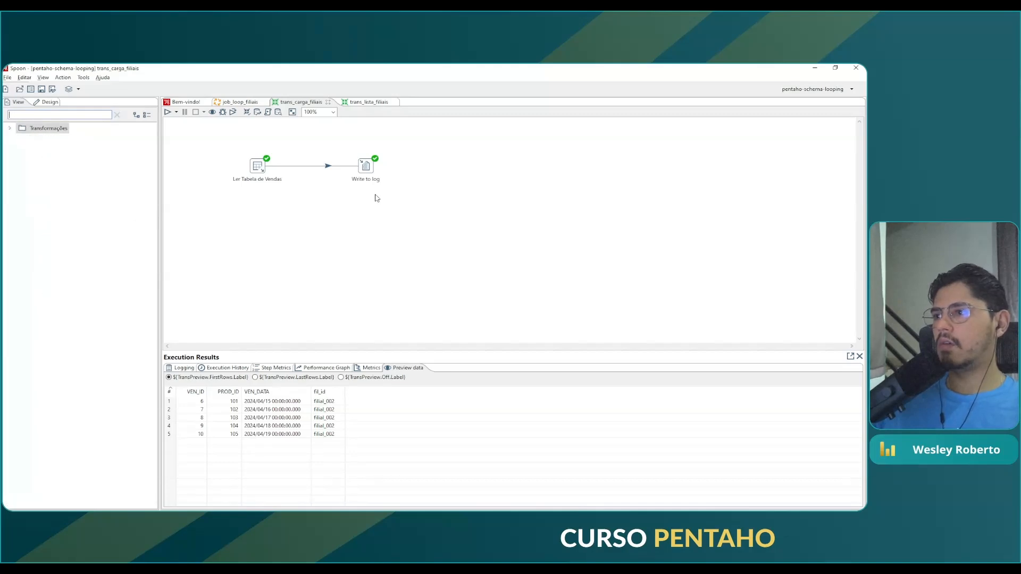
Search the available design steps for an Excel output step, and clear the search filter.
{"action": "left_click", "coordinate": [49, 104]}
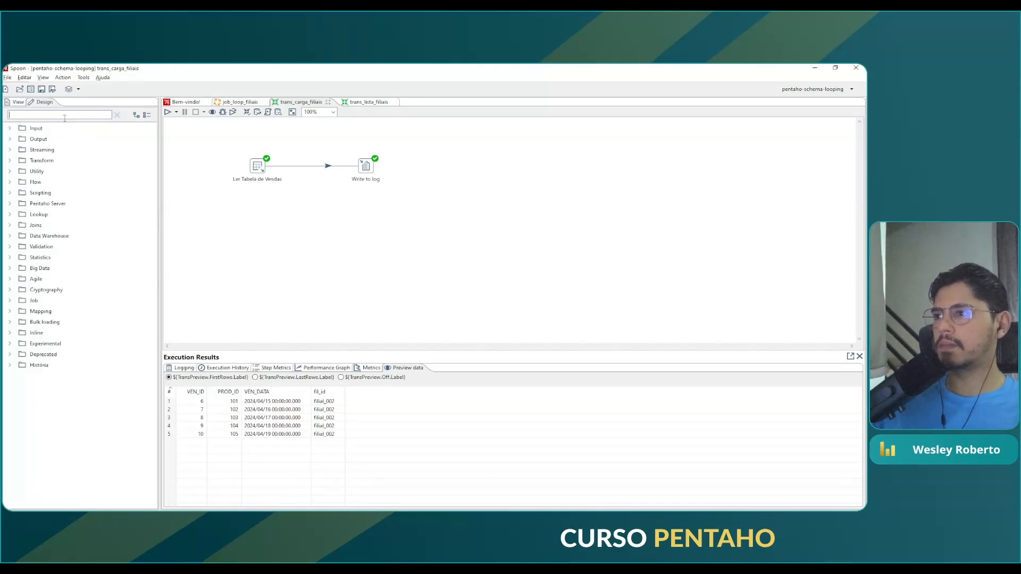
{"action": "type", "text": "exe"}
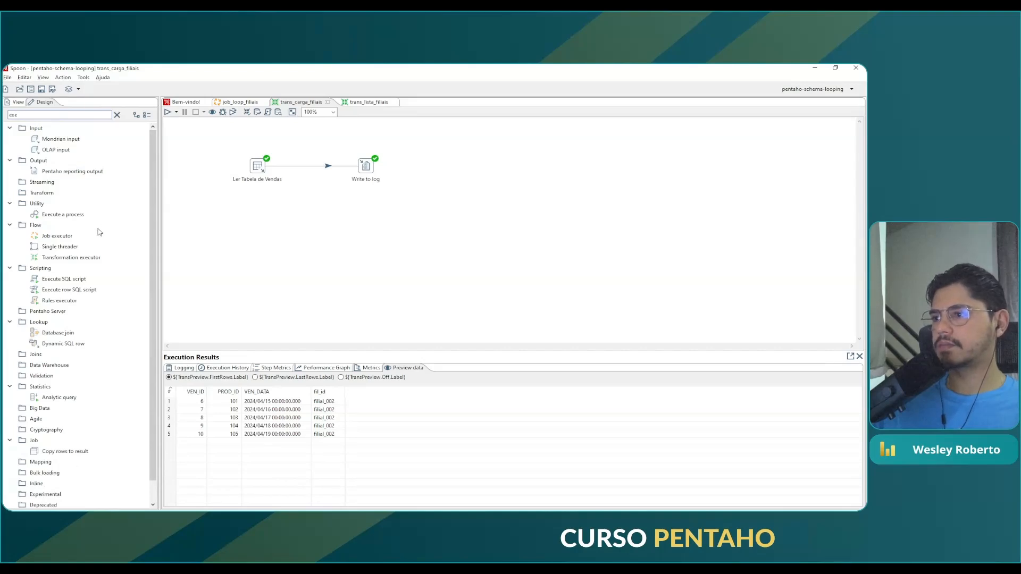
{"action": "key", "text": "BackSpace"}
{"action": "key", "text": "BackSpace"}
{"action": "key", "text": "BackSpace"}
{"action": "type", "text": "du"}
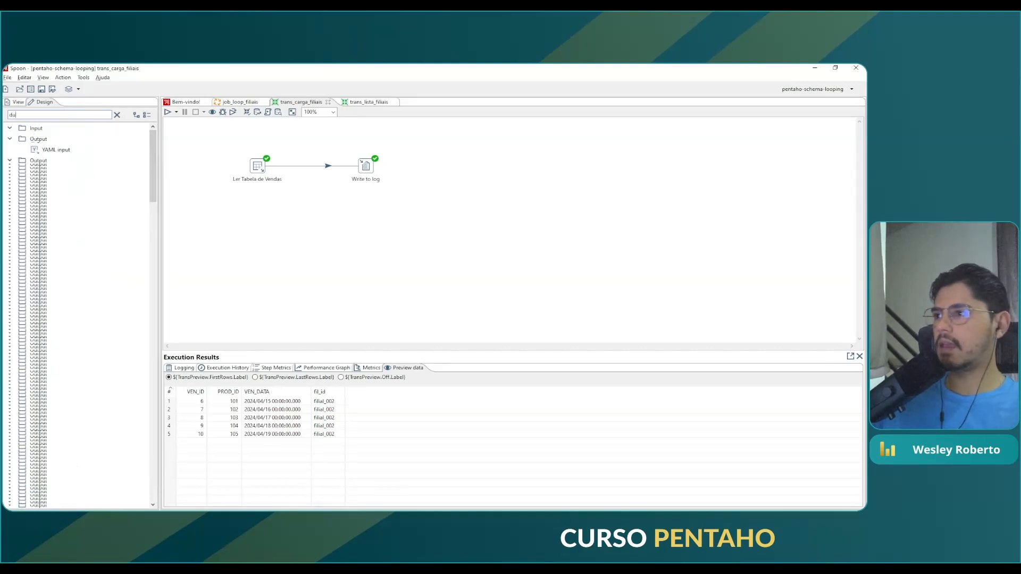
{"action": "key", "text": "BackSpace"}
{"action": "key", "text": "BackSpace"}
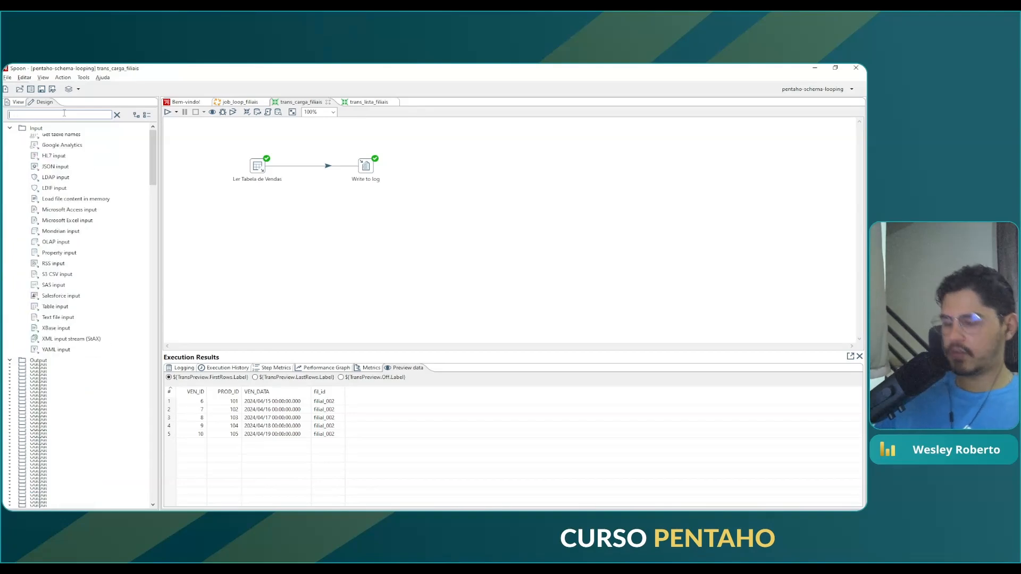
{"action": "type", "text": "exece"}
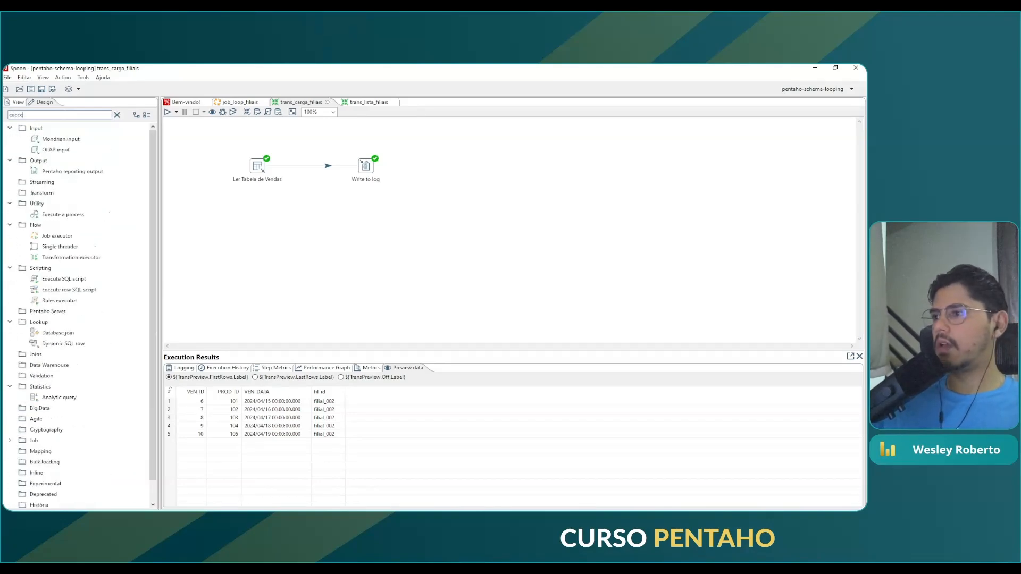
{"action": "key", "text": "BackSpace"}
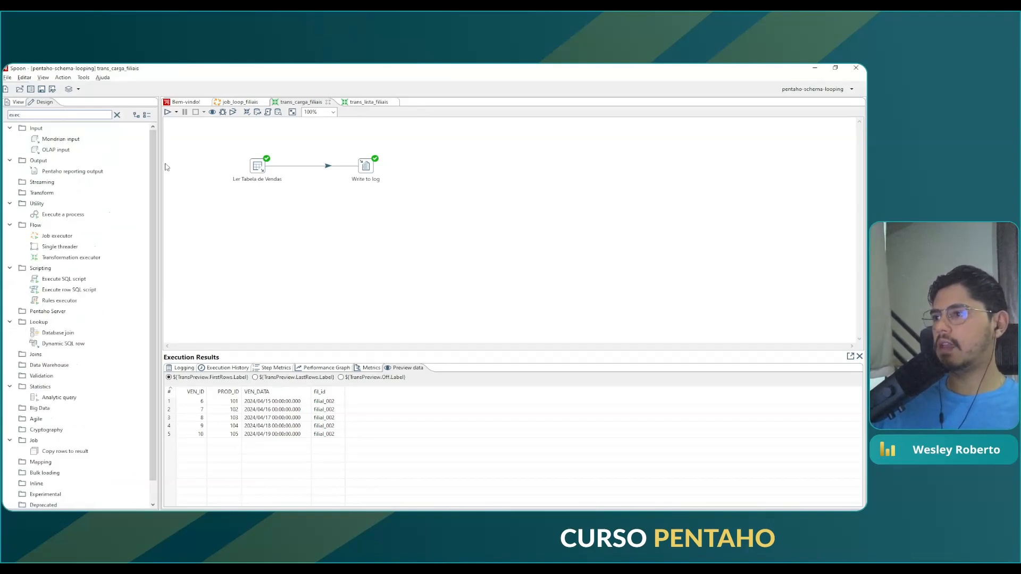
{"action": "key", "text": "BackSpace"}
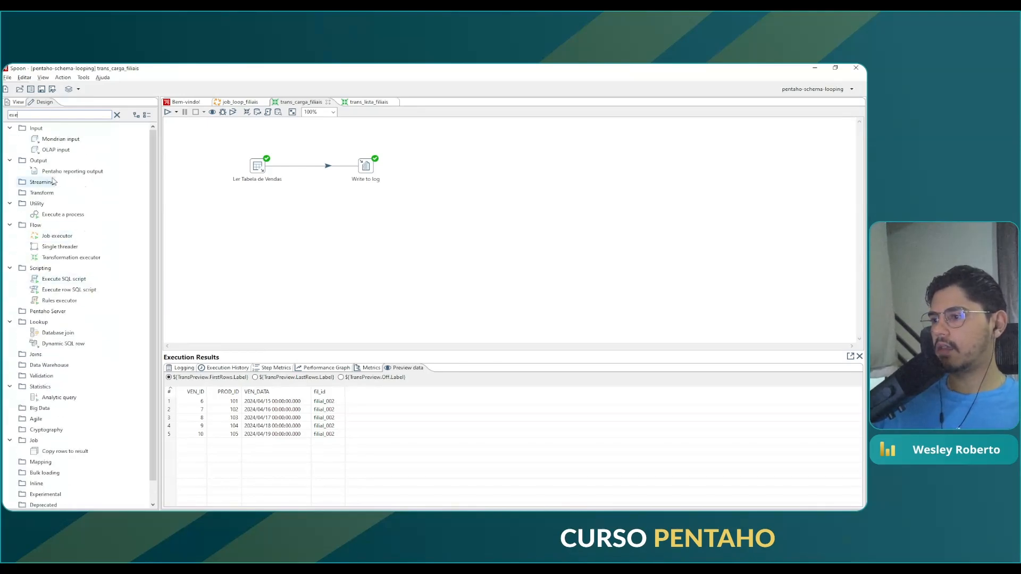
{"action": "key", "text": "BackSpace"}
{"action": "type", "text": "cel o"}
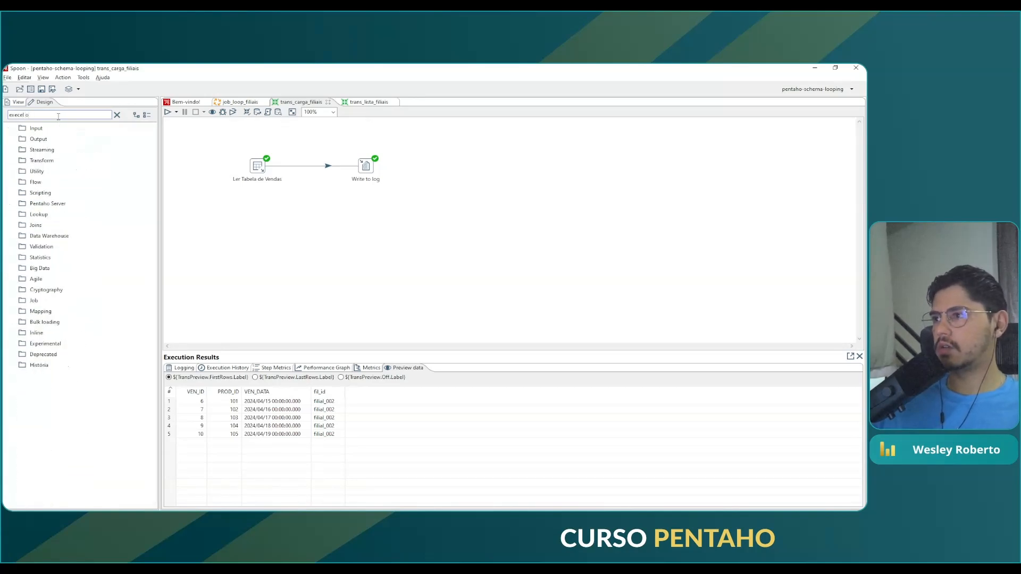
{"action": "key", "text": "ctrl+a"}
{"action": "key", "text": "BackSpace"}
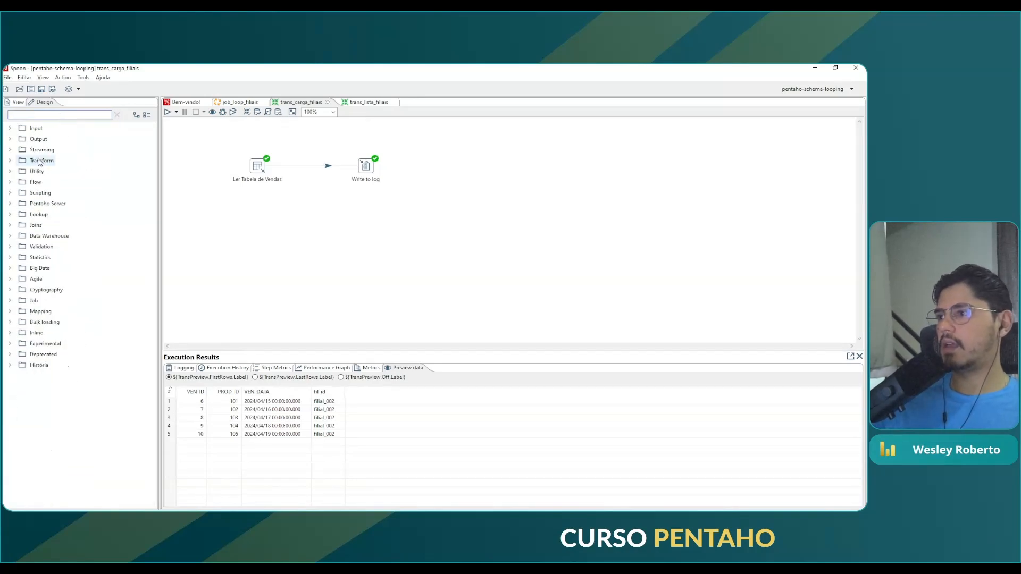
Add a Microsoft Excel output step after Write to log and connect Write to log to it.
{"action": "left_click", "coordinate": [10, 139]}
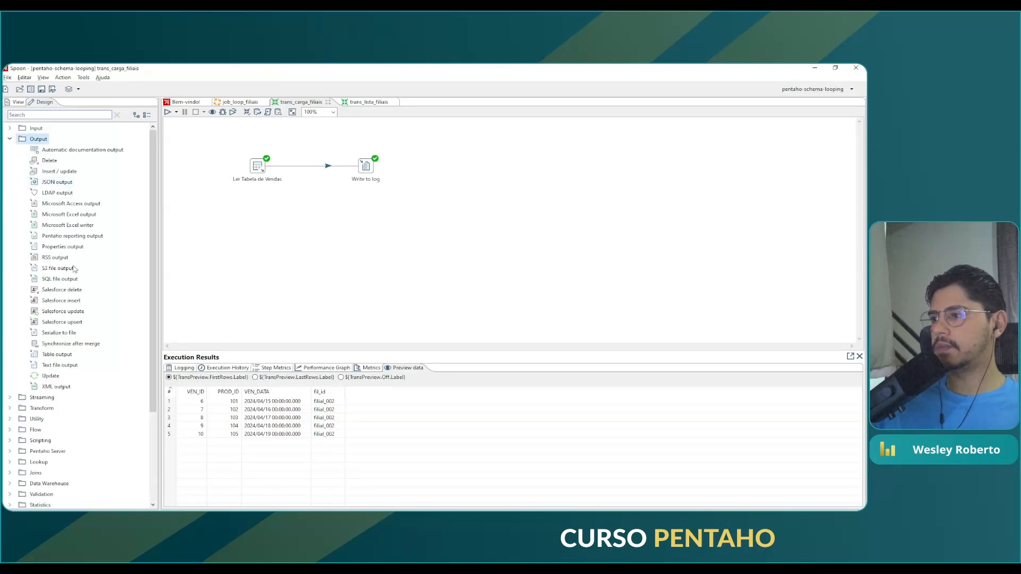
{"action": "left_click_drag", "start_coordinate": [66, 215], "coordinate": [441, 162]}
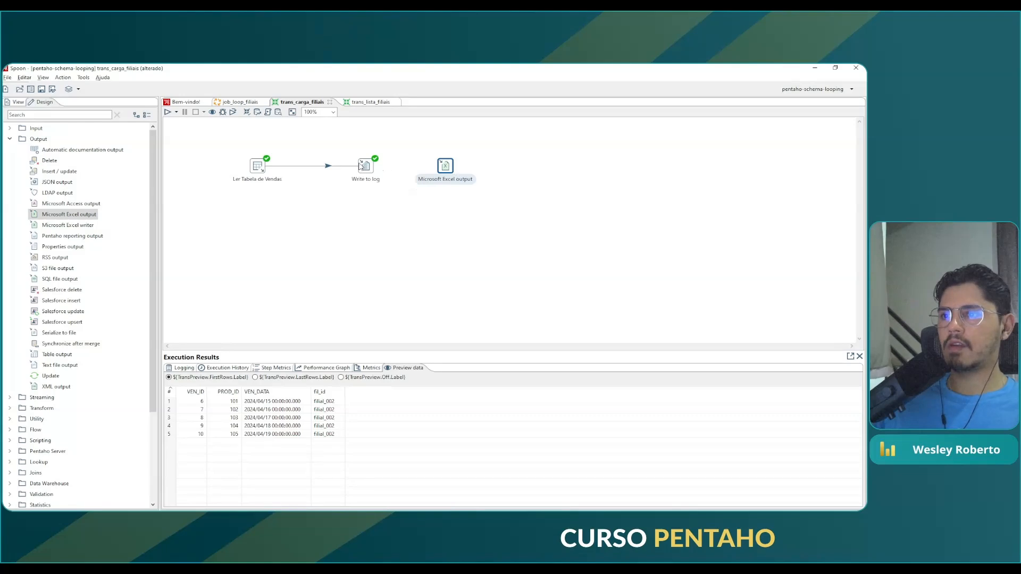
{"action": "mouse_move", "coordinate": [362, 166]}
{"action": "left_click_drag", "start_coordinate": [382, 193], "coordinate": [446, 171]}
In the Microsoft Excel output step, clear the file extension and fetch the incoming fields as output columns.
{"action": "double_click", "coordinate": [445, 170]}
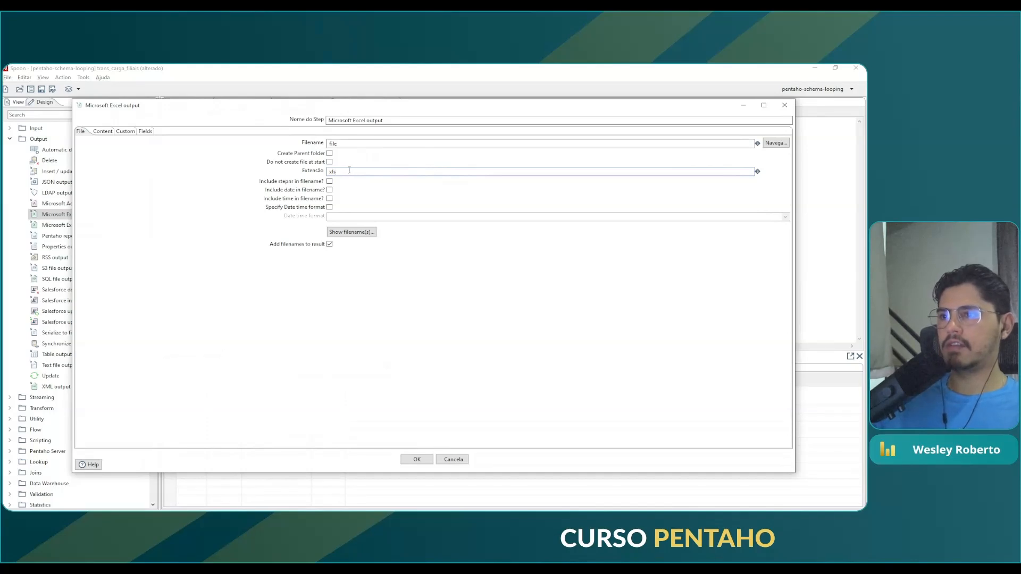
{"action": "left_click_drag", "start_coordinate": [350, 171], "coordinate": [215, 171]}
{"action": "key", "text": "BackSpace"}
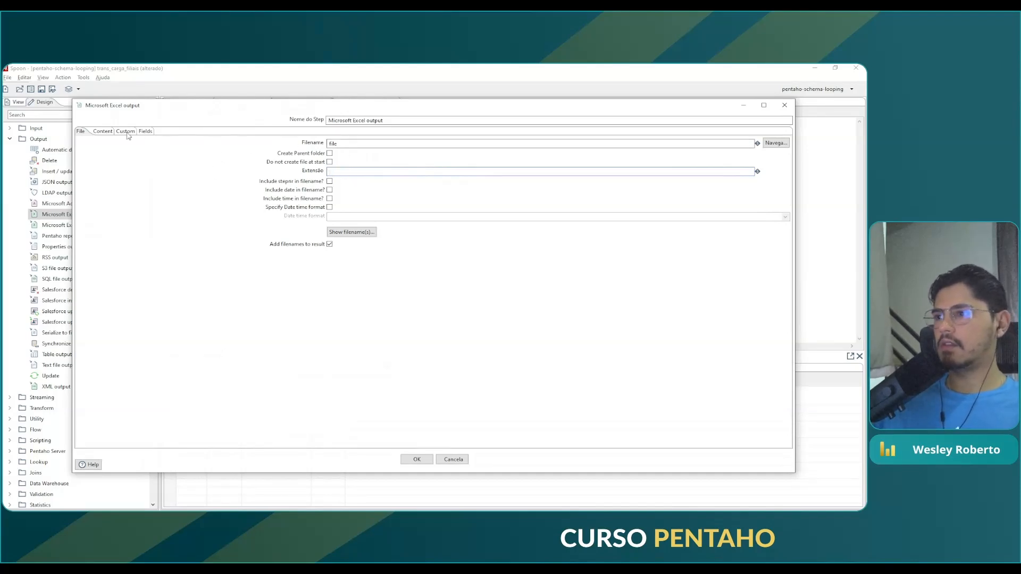
{"action": "left_click", "coordinate": [102, 131]}
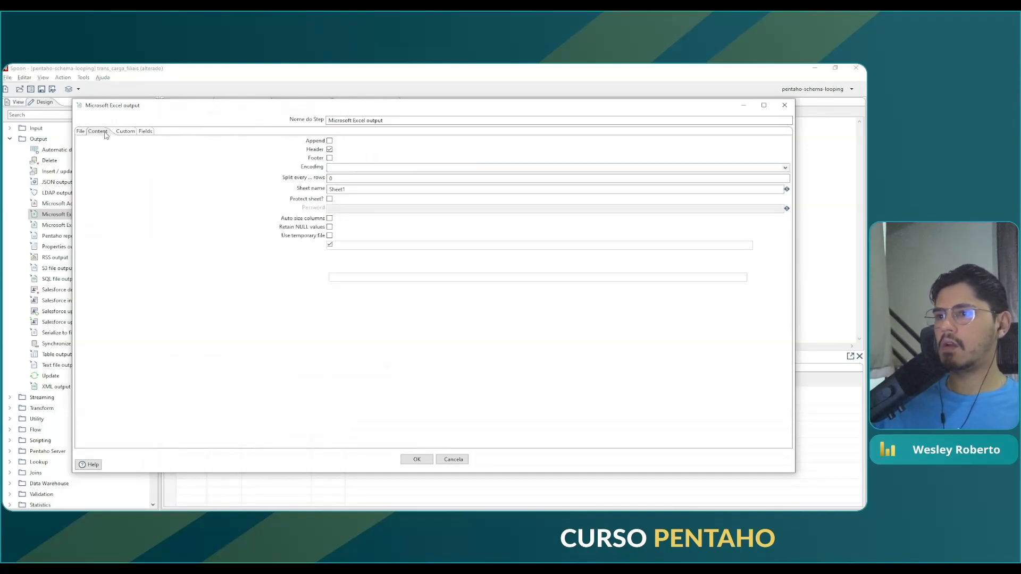
{"action": "left_click", "coordinate": [131, 132]}
{"action": "left_click", "coordinate": [145, 132]}
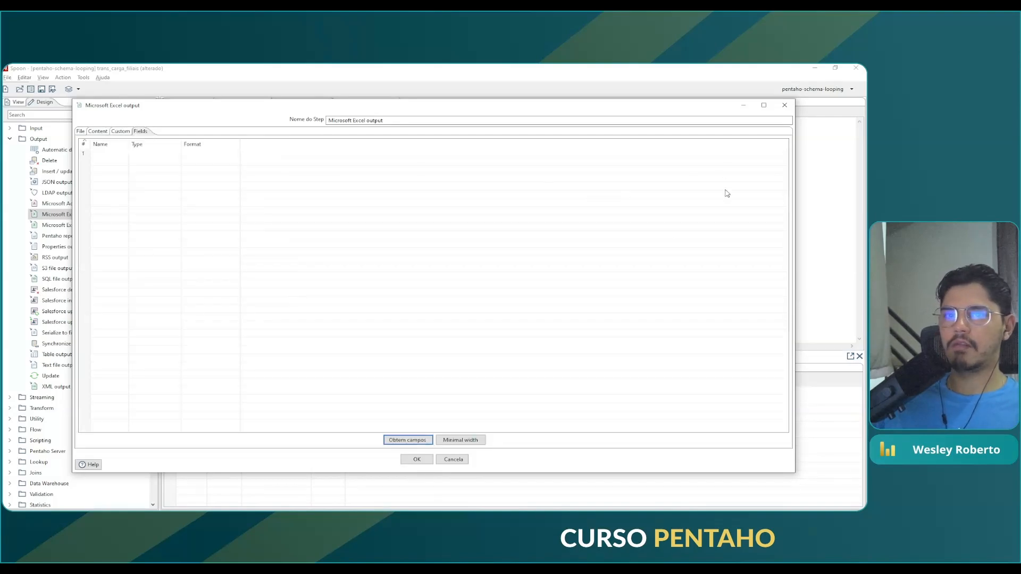
{"action": "left_click", "coordinate": [408, 441]}
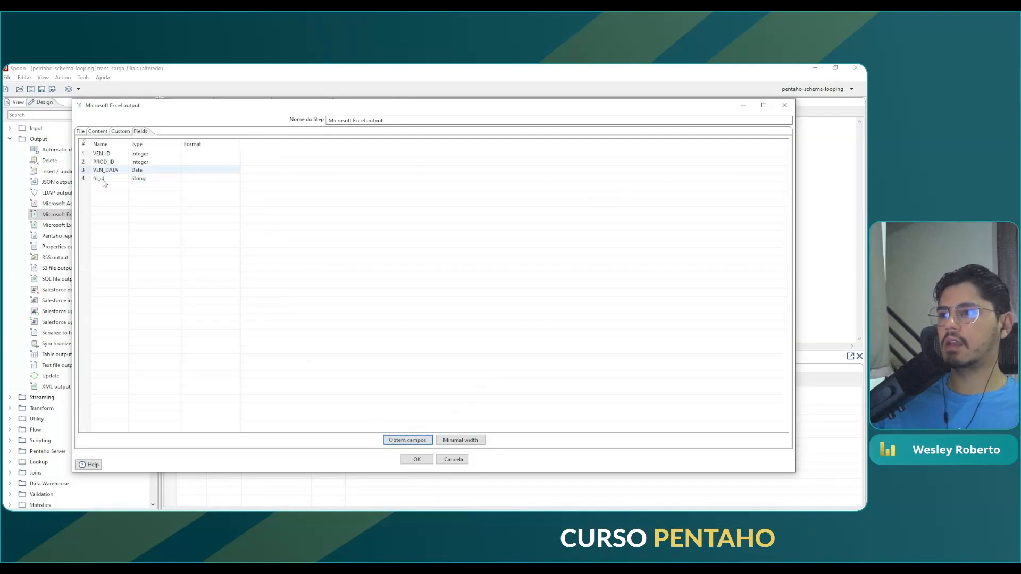
Browse for the Excel output file's location and navigate to the pentaho-schema-looping folder inside etl-repository.
{"action": "left_click", "coordinate": [81, 132]}
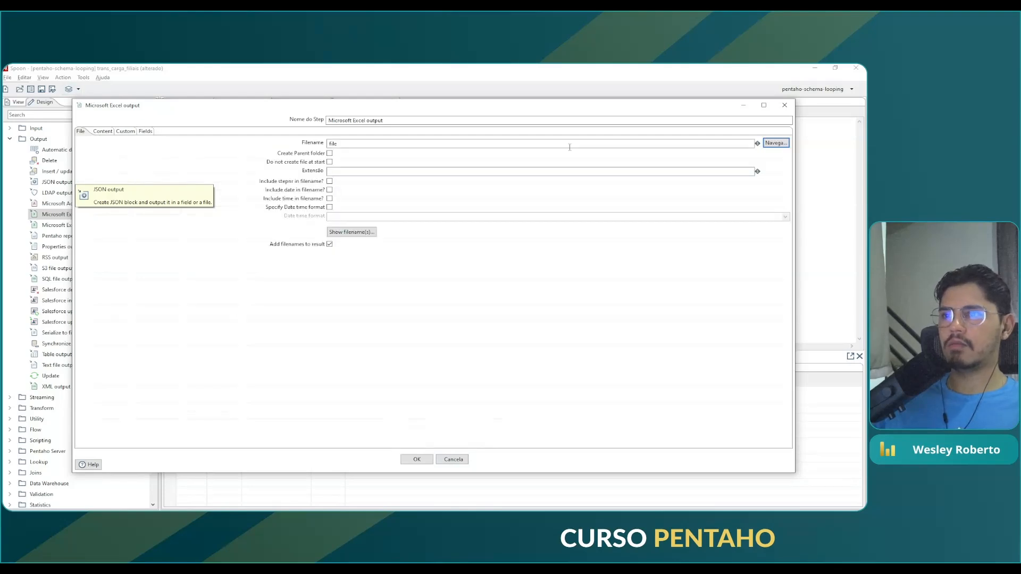
{"action": "left_click", "coordinate": [775, 142]}
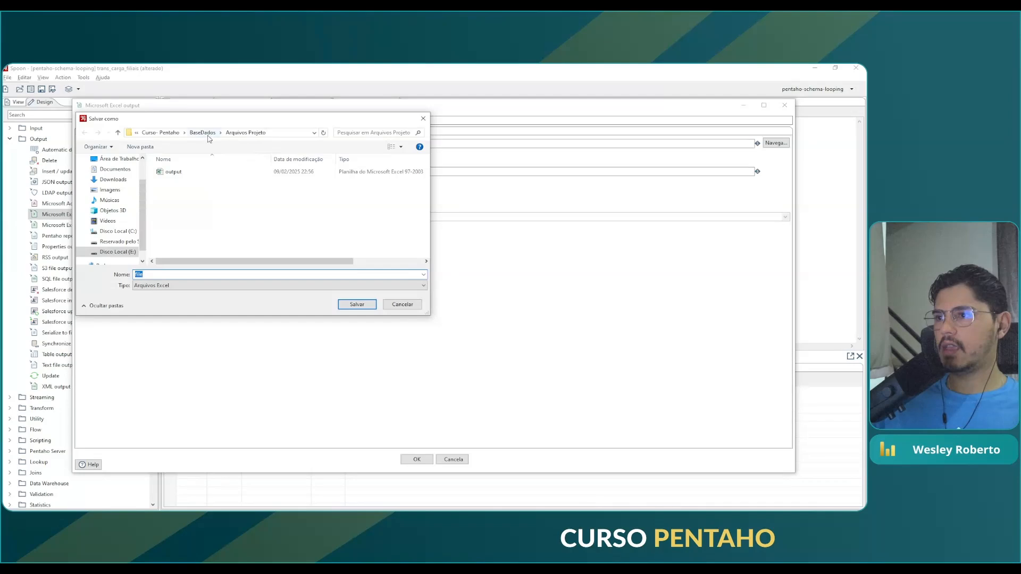
{"action": "left_click", "coordinate": [158, 134]}
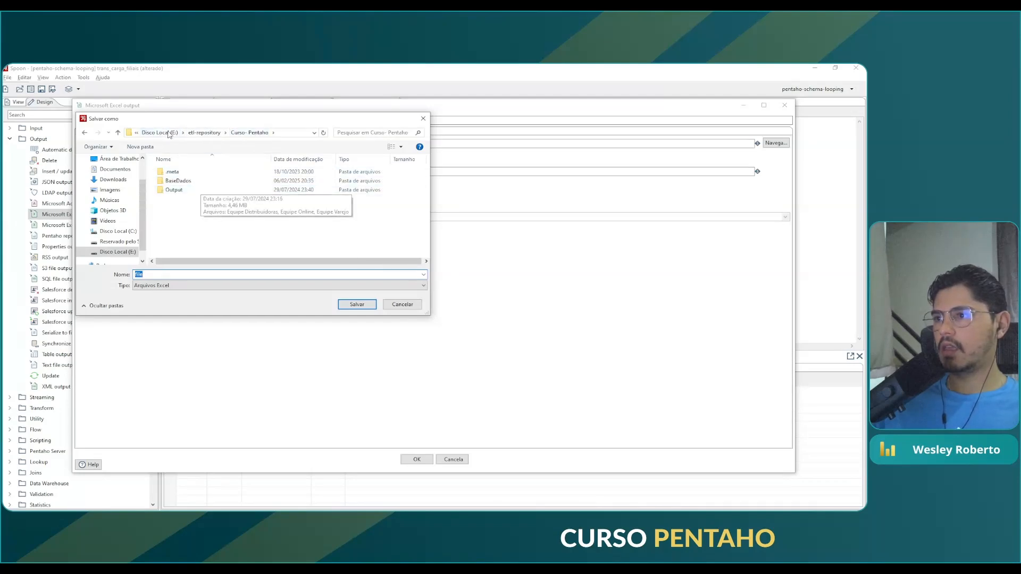
{"action": "left_click", "coordinate": [205, 133]}
{"action": "left_click", "coordinate": [224, 218]}
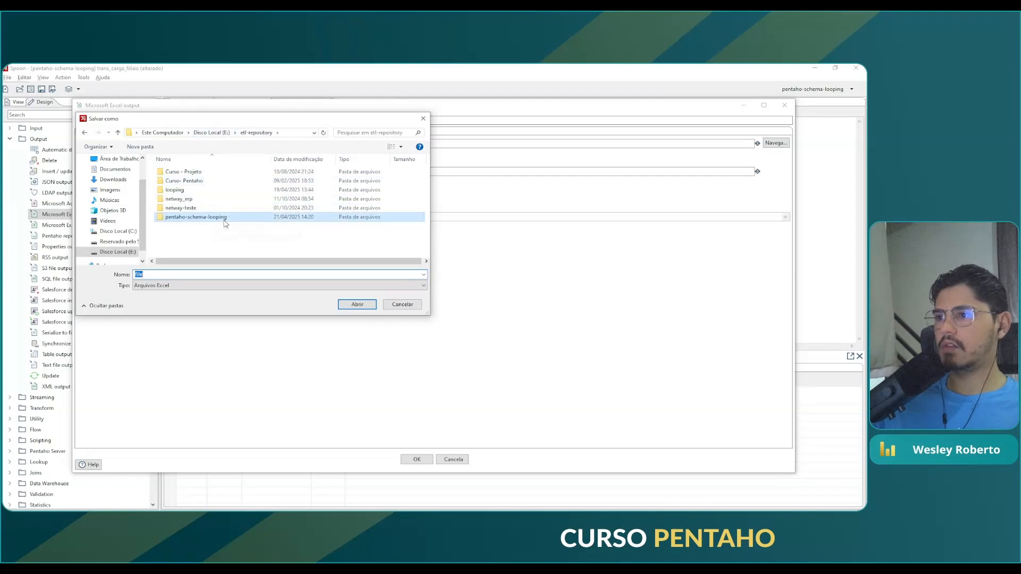
{"action": "double_click", "coordinate": [223, 220]}
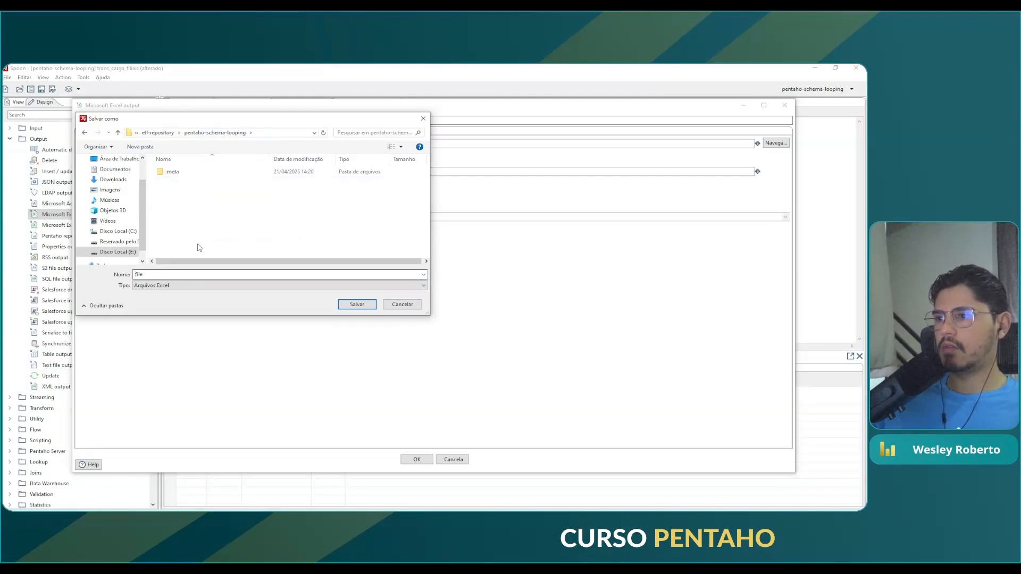
Create a folder named output inside pentaho-schema-looping and open it.
{"action": "key", "text": "ctrl+shift+n"}
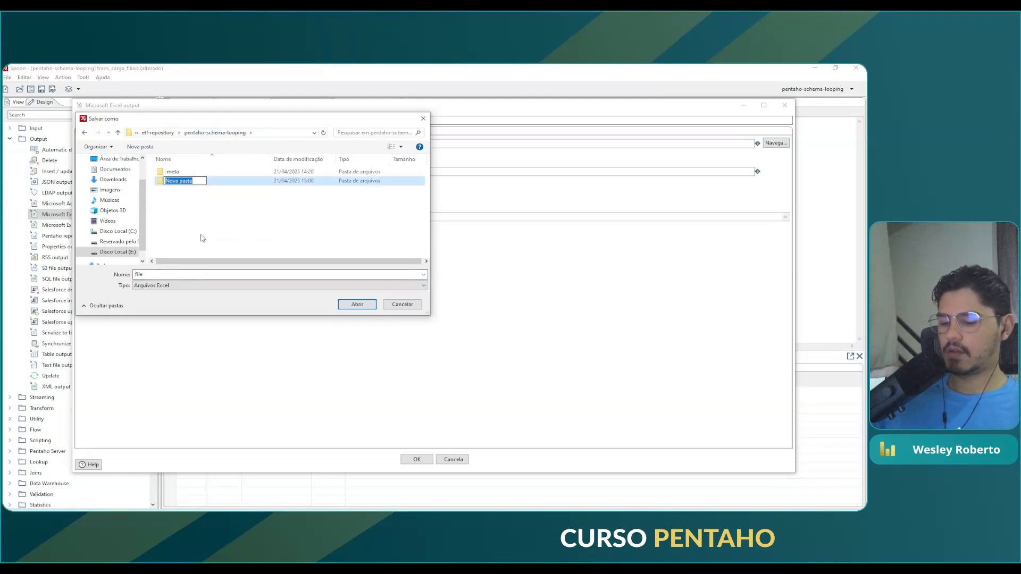
{"action": "type", "text": "ou"}
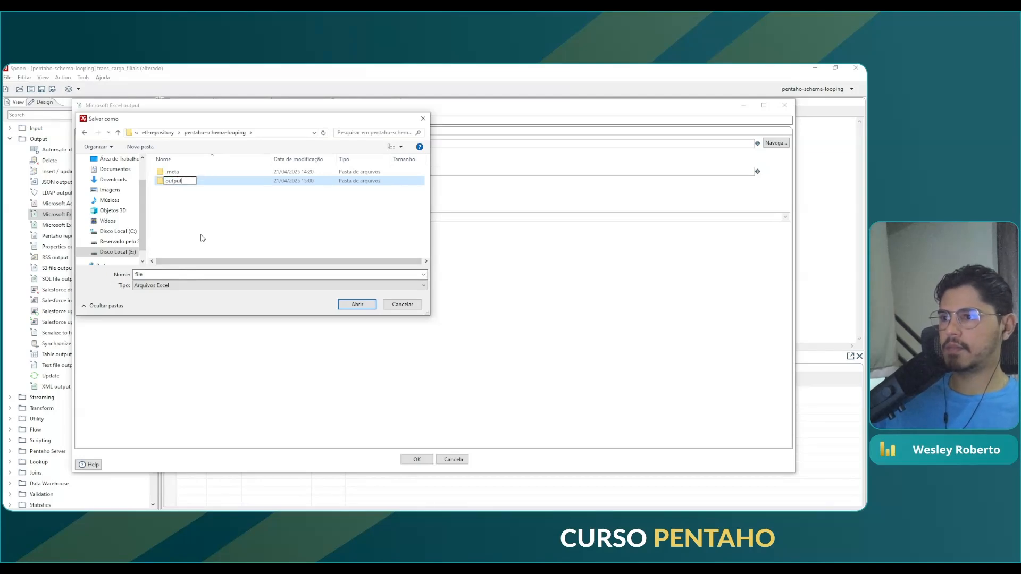
{"action": "type", "text": "tput"}
{"action": "key", "text": "Return"}
{"action": "double_click", "coordinate": [223, 181]}
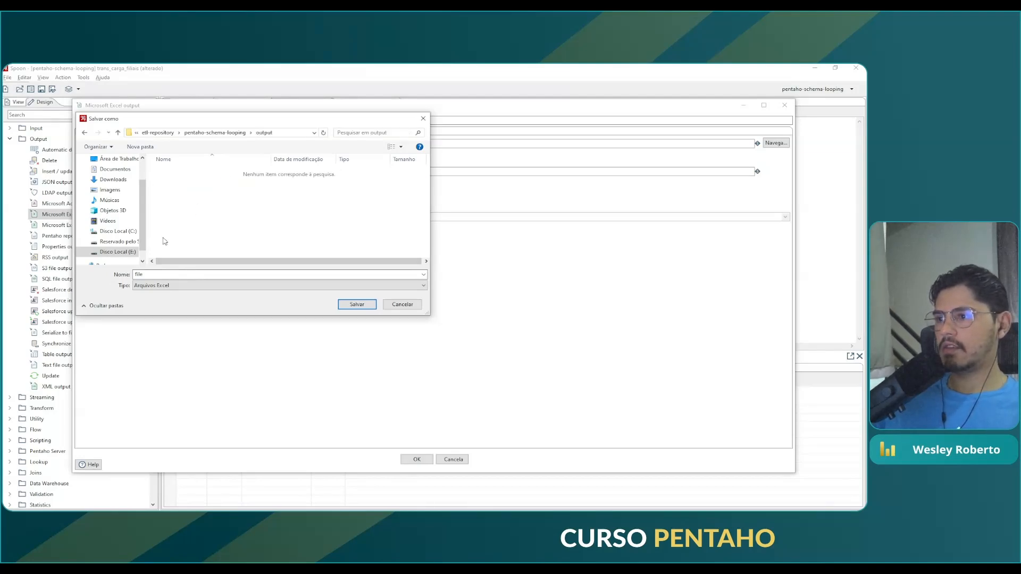
Set the output file name to dados de vendas in the output folder and confirm the Microsoft Excel output settings.
{"action": "double_click", "coordinate": [154, 275]}
{"action": "type", "text": "dados de vendas"}
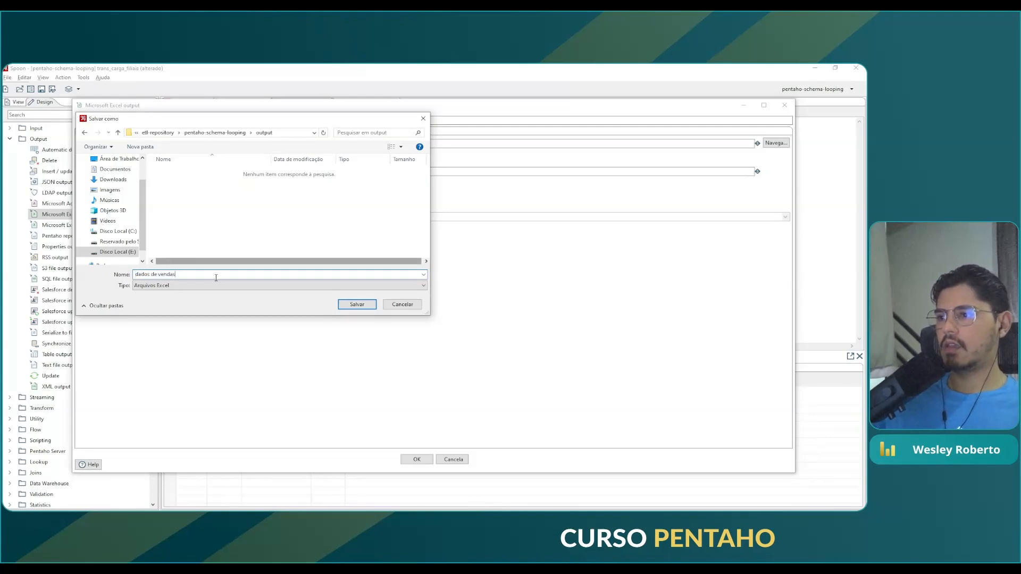
{"action": "left_click", "coordinate": [290, 133]}
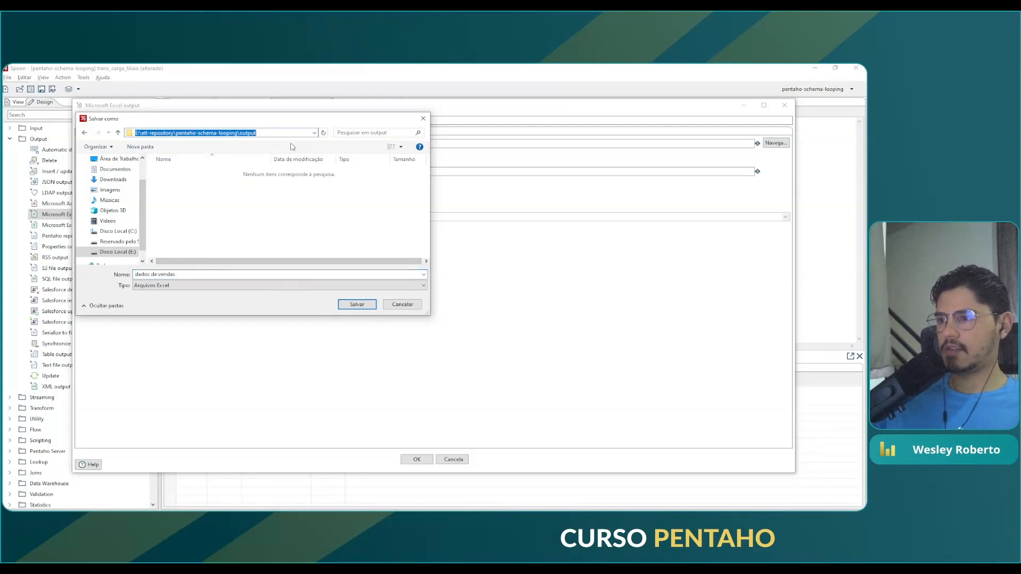
{"action": "left_click", "coordinate": [356, 304]}
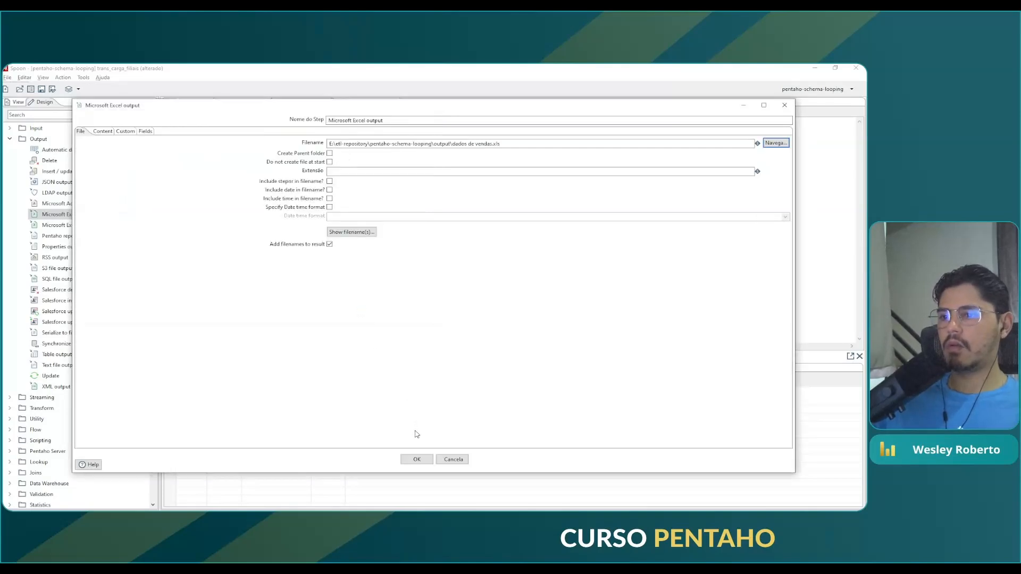
{"action": "left_click", "coordinate": [426, 460]}
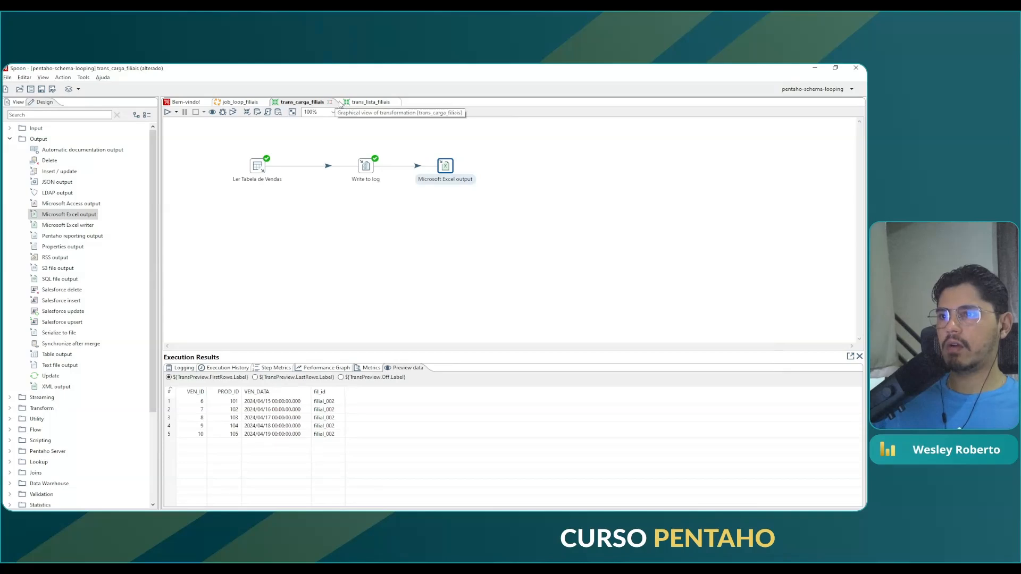
Switch to job_loop_filiais and run it with the Pentaho local configuration.
{"action": "left_click", "coordinate": [394, 101]}
{"action": "left_click", "coordinate": [237, 102]}
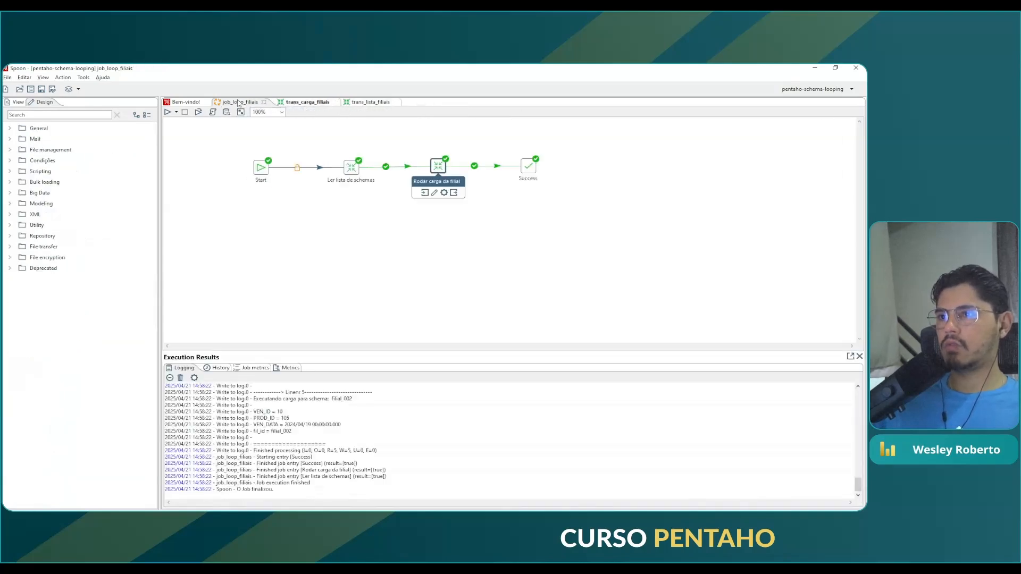
{"action": "left_click", "coordinate": [167, 112]}
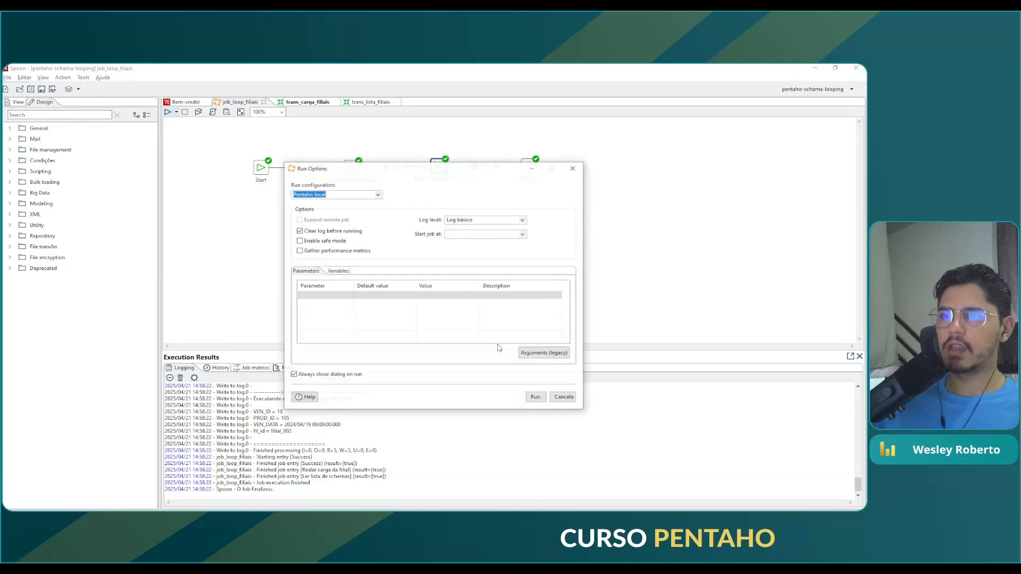
{"action": "left_click", "coordinate": [535, 398]}
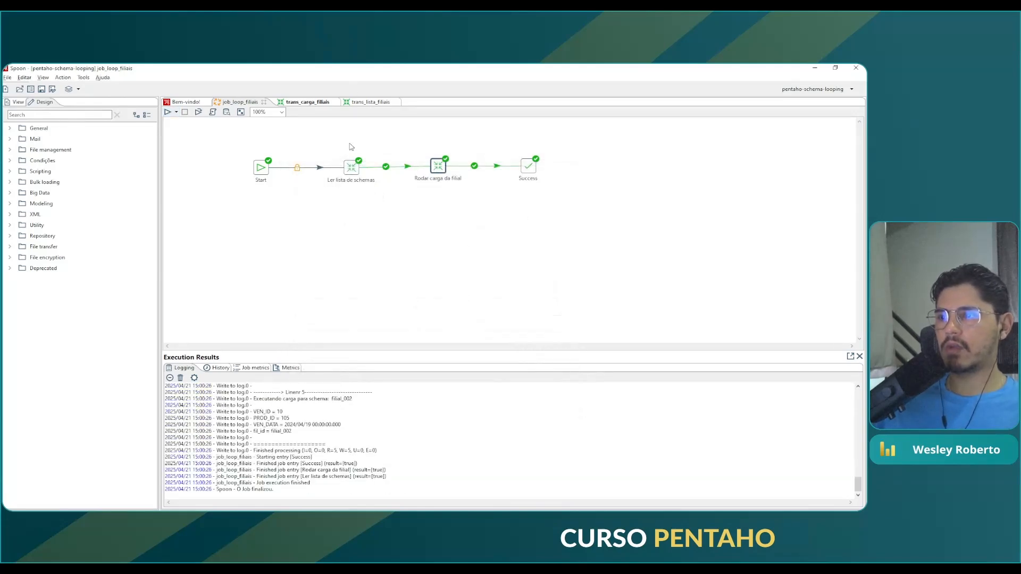
Save the trans_carga_filiais transformation, and close it and trans_lista_filiais.
{"action": "left_click", "coordinate": [313, 101]}
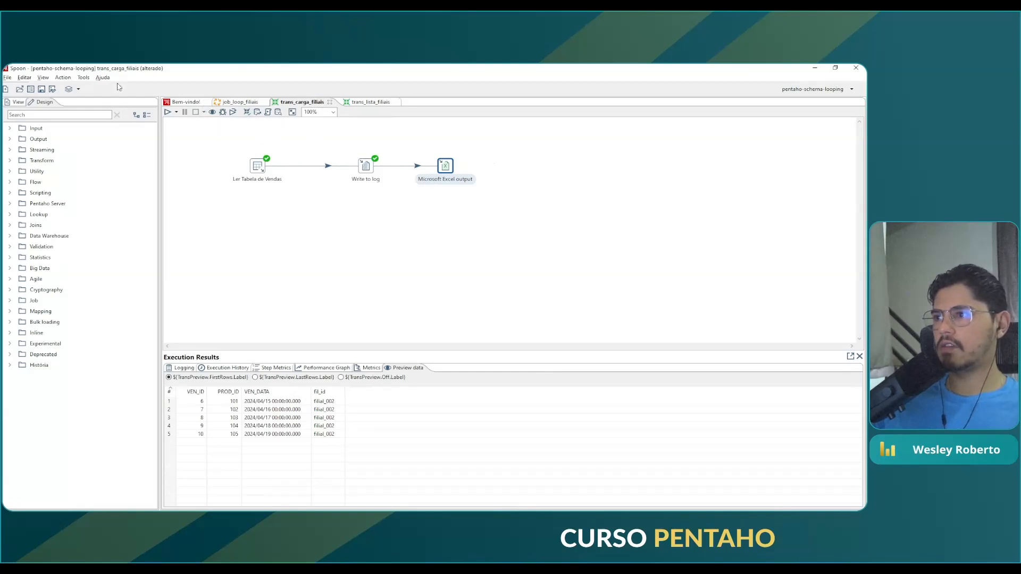
{"action": "left_click", "coordinate": [41, 89]}
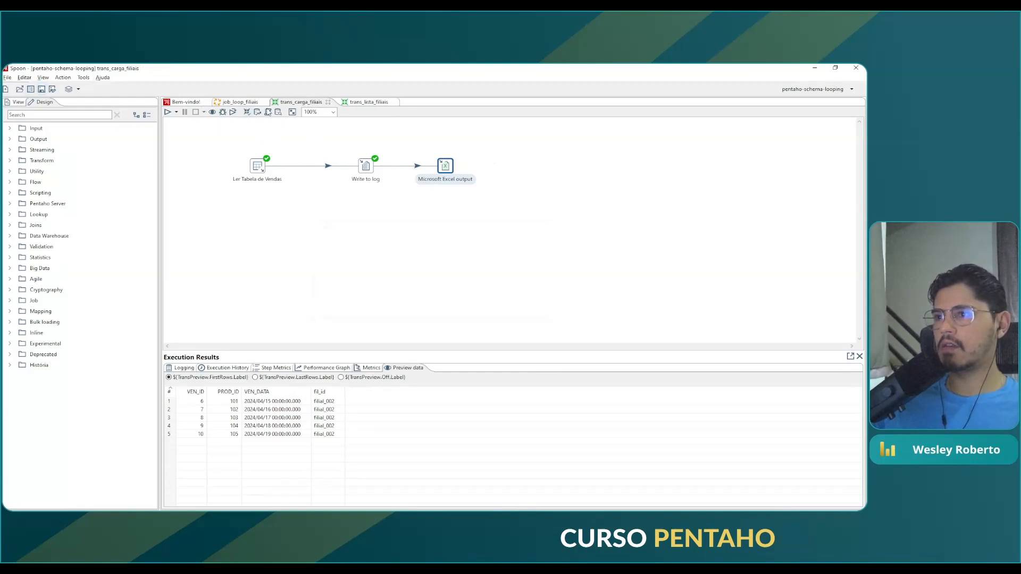
{"action": "left_click", "coordinate": [328, 102]}
{"action": "left_click", "coordinate": [329, 102]}
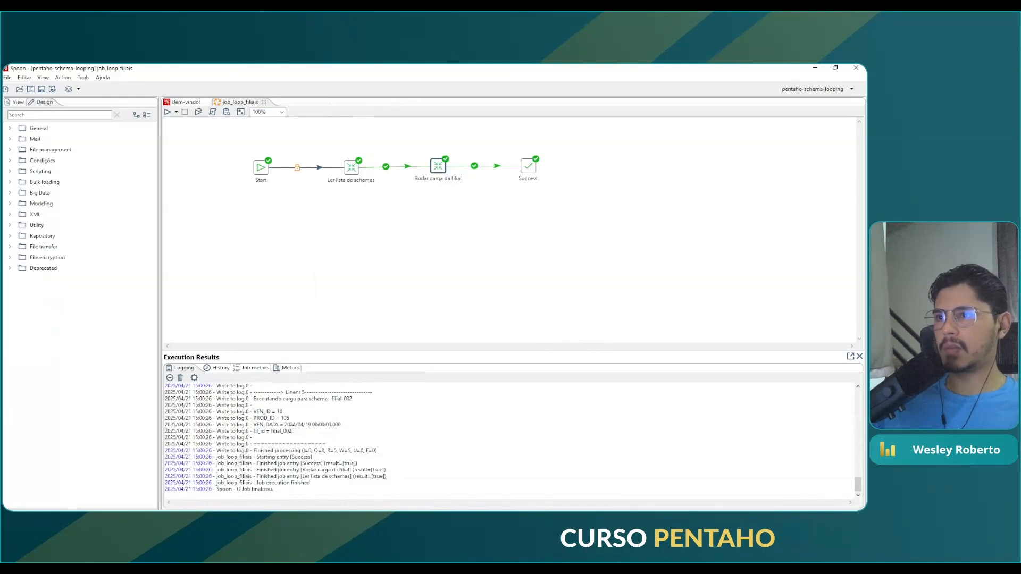
Switch to File Explorer and go to the folder E:\etl-repository\pentaho-schema-looping\output.
{"action": "key", "text": "alt+Tab"}
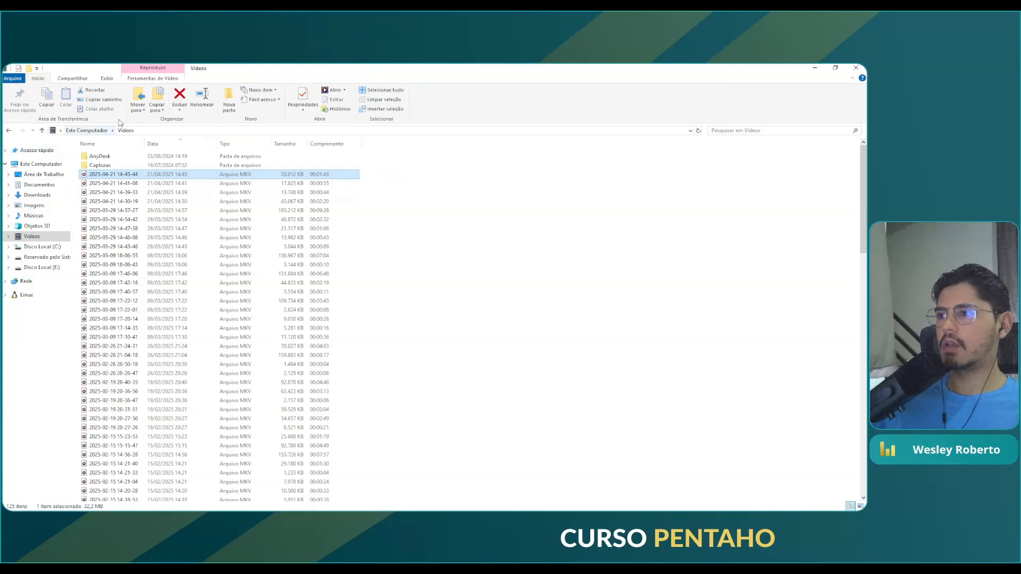
{"action": "left_click", "coordinate": [153, 130]}
{"action": "type", "text": "E:\\etl-repository\\pentaho-schema-looping\\output"}
{"action": "key", "text": "Return"}
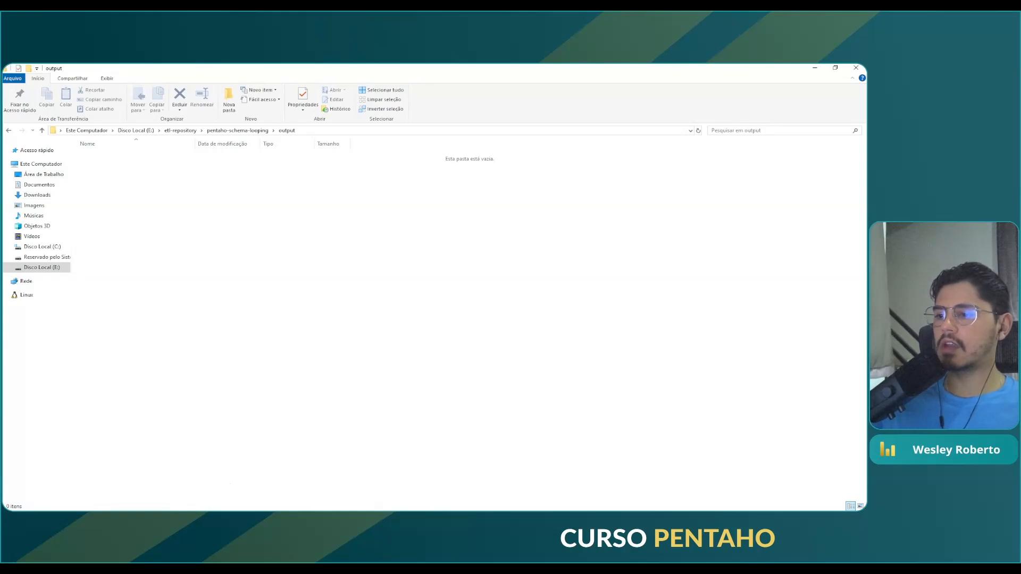
Return to Spoon and run job_loop_filiais with the saved Excel output transformation.
{"action": "key", "text": "alt+Tab"}
{"action": "left_click", "coordinate": [167, 112]}
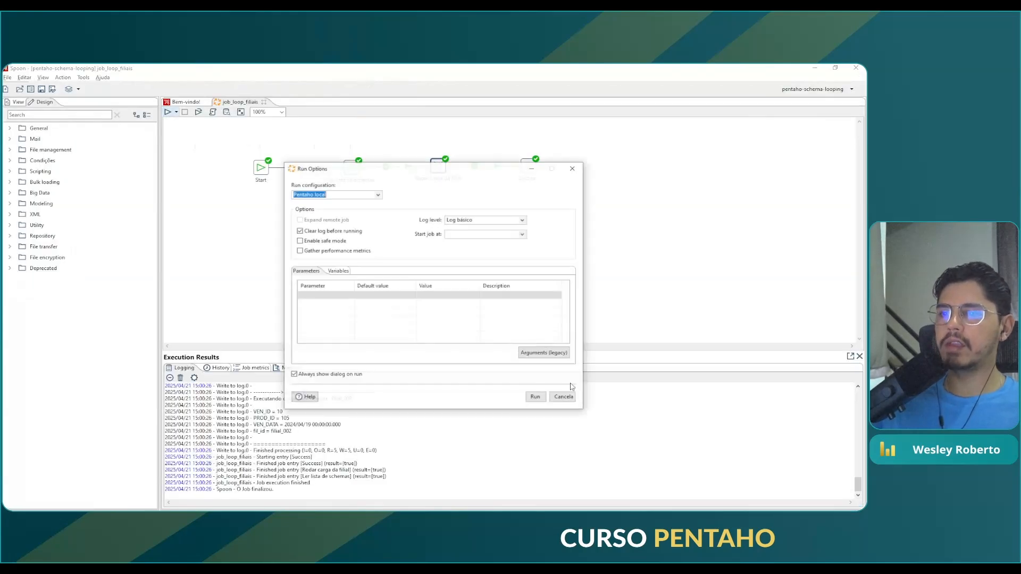
{"action": "left_click", "coordinate": [537, 398]}
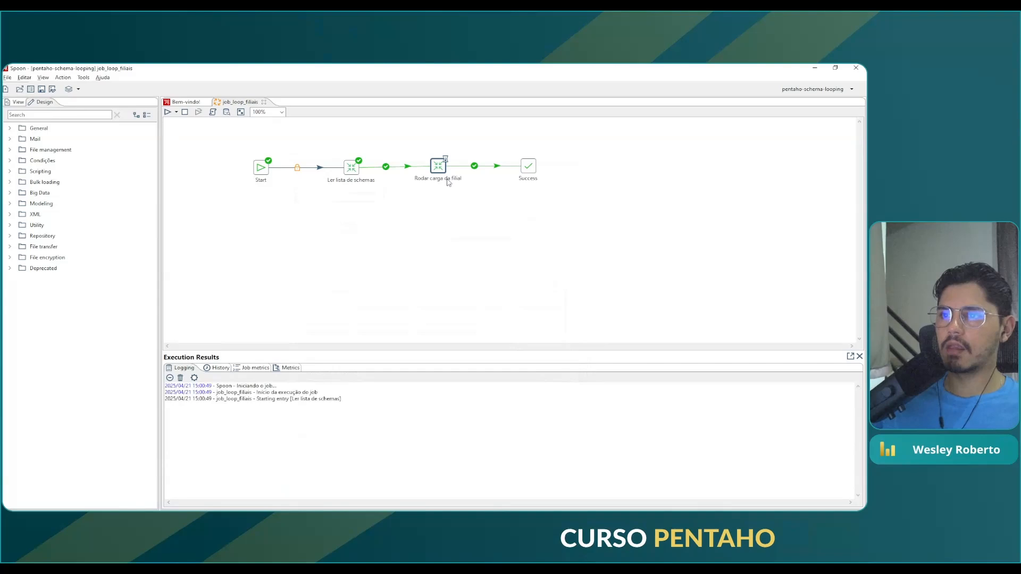
{"action": "mouse_move", "coordinate": [447, 172]}
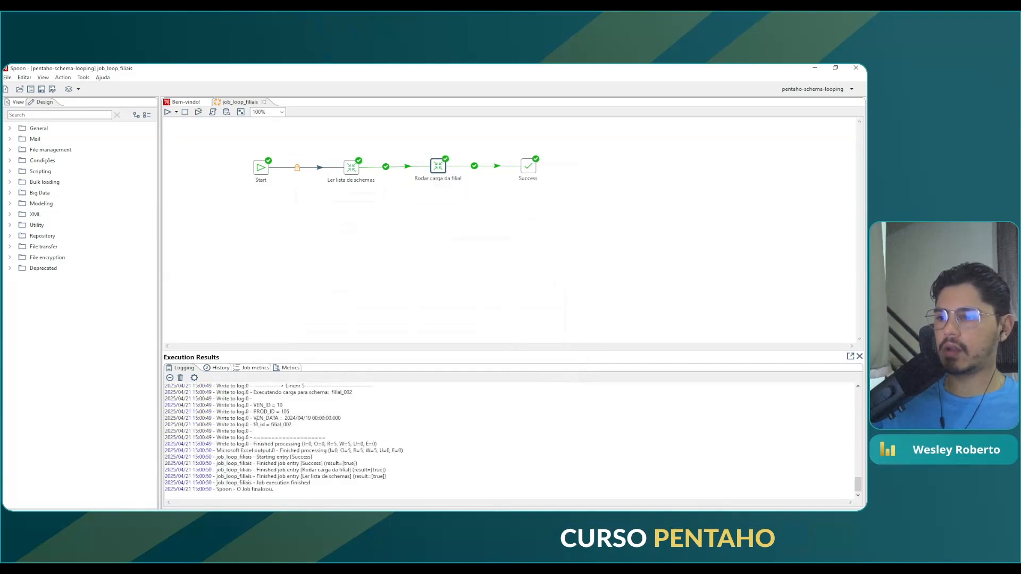
Open the dados de vendas spreadsheet from the output folder in Excel and dismiss the Office activation dialog.
{"action": "key", "text": "alt+Tab"}
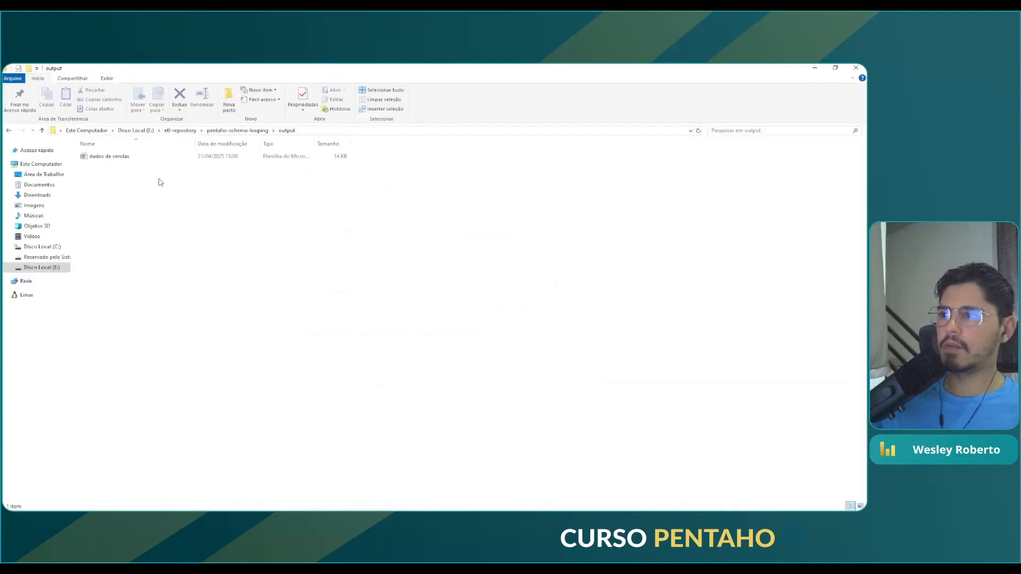
{"action": "left_click", "coordinate": [143, 158]}
{"action": "double_click", "coordinate": [144, 160]}
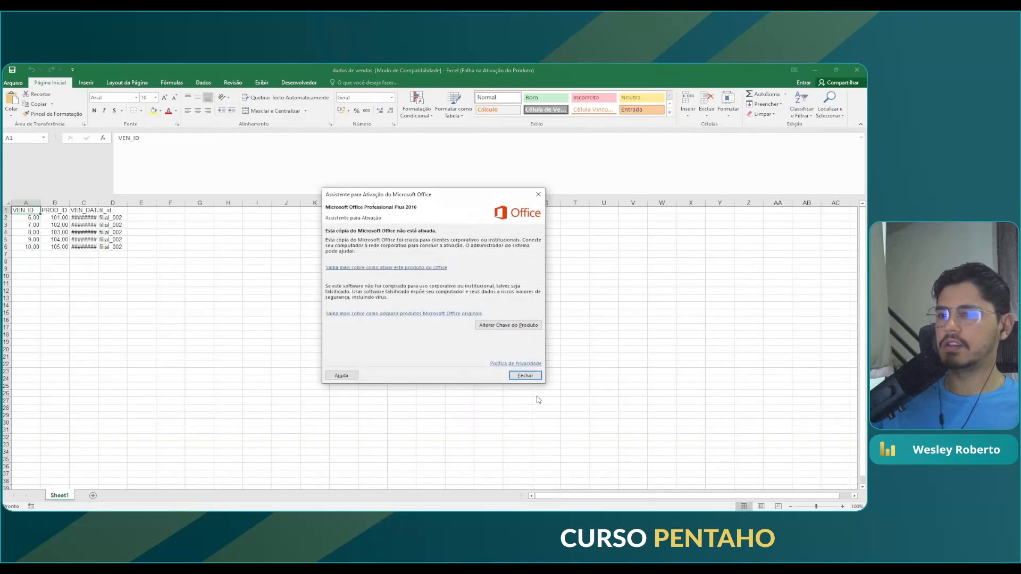
{"action": "left_click", "coordinate": [525, 375]}
Autofit the widths of the VEN_DATA and fil_id columns to their contents.
{"action": "left_click_drag", "start_coordinate": [95, 204], "coordinate": [96, 203]}
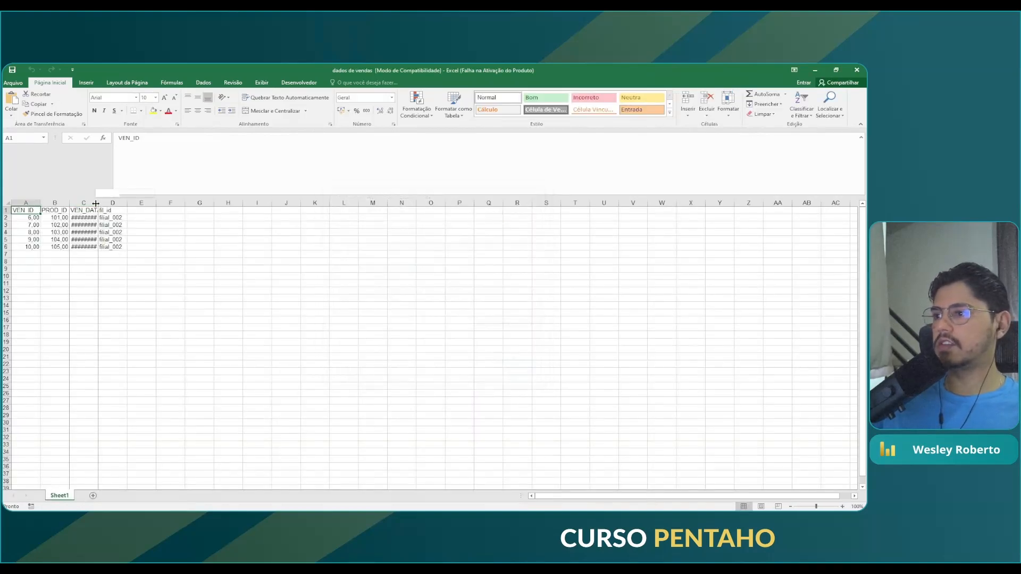
{"action": "double_click", "coordinate": [96, 203]}
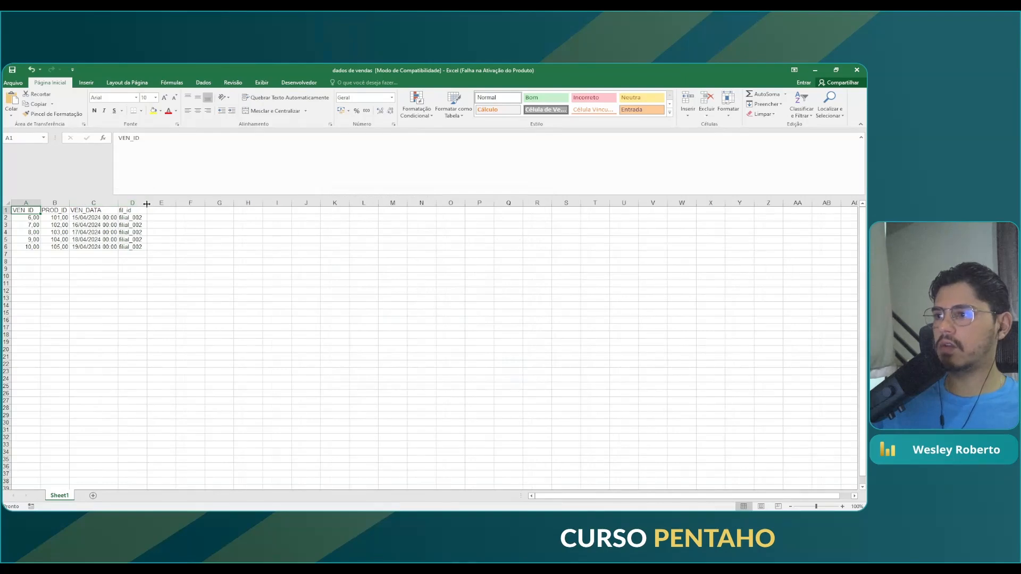
{"action": "double_click", "coordinate": [145, 204]}
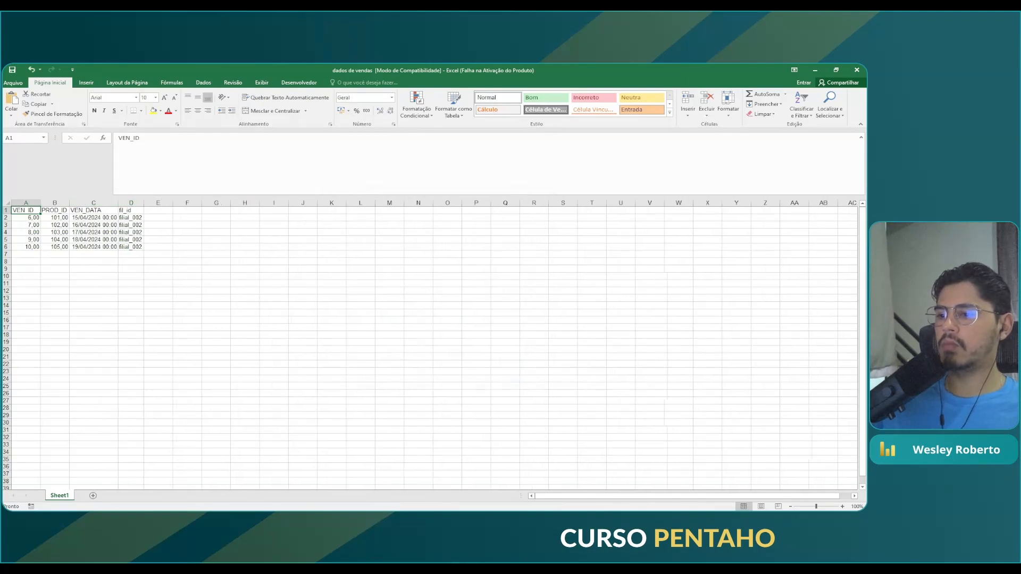
Return to Spoon, open the transformation referenced by Ler lista de schemas to inspect its steps, and close it.
{"action": "key", "text": "alt+Tab"}
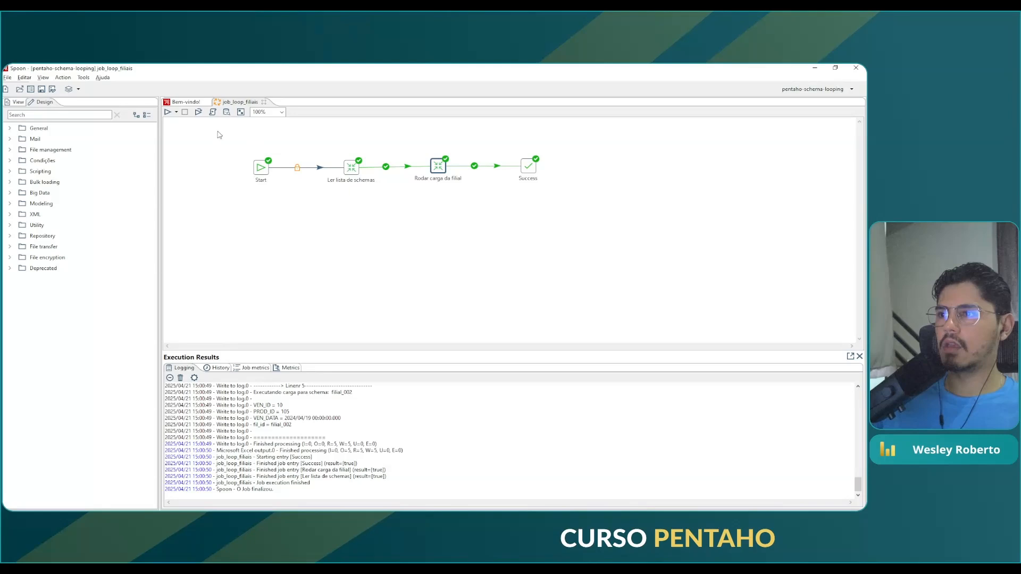
{"action": "left_click", "coordinate": [167, 113]}
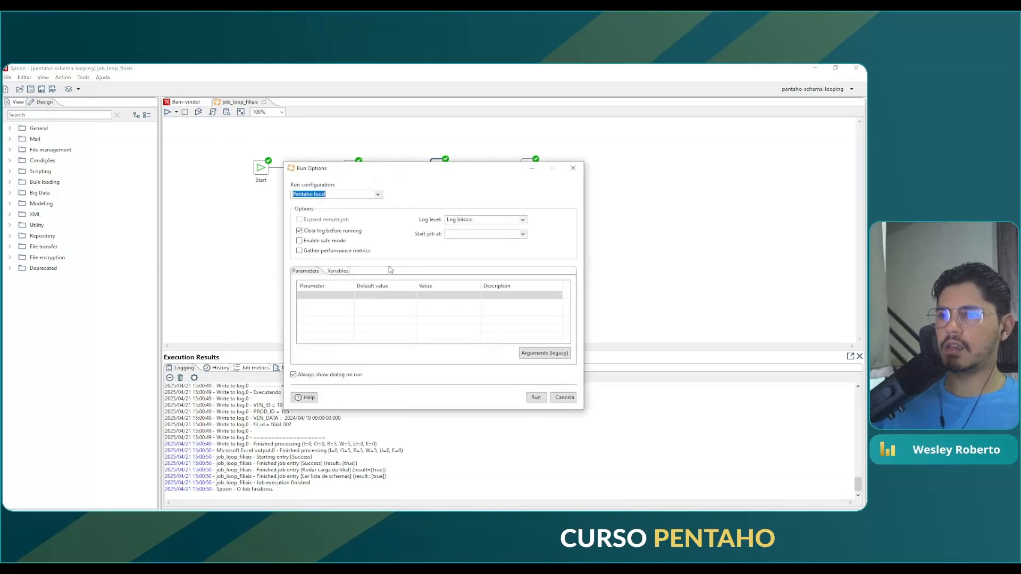
{"action": "left_click", "coordinate": [573, 168]}
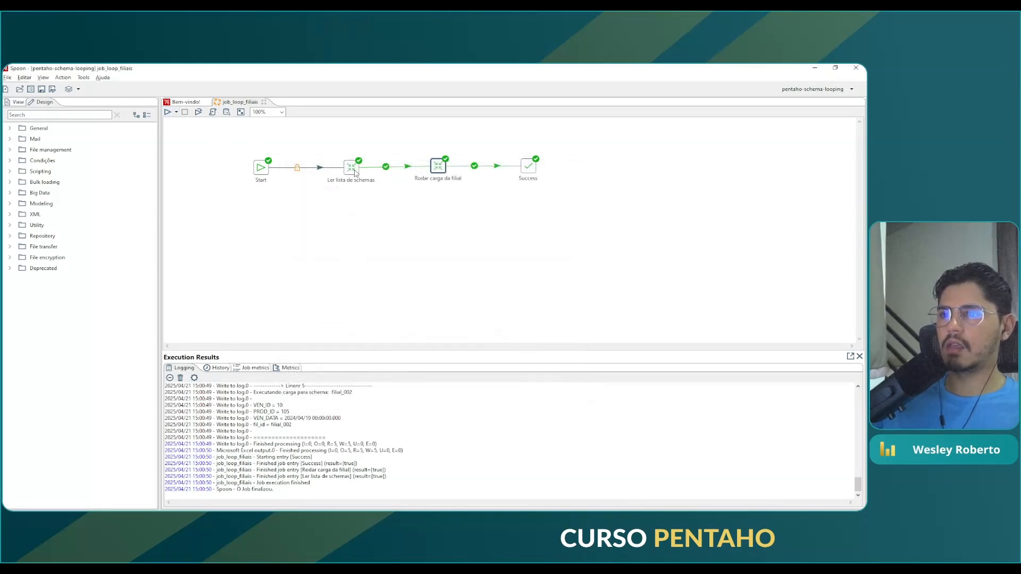
{"action": "right_click", "coordinate": [354, 170]}
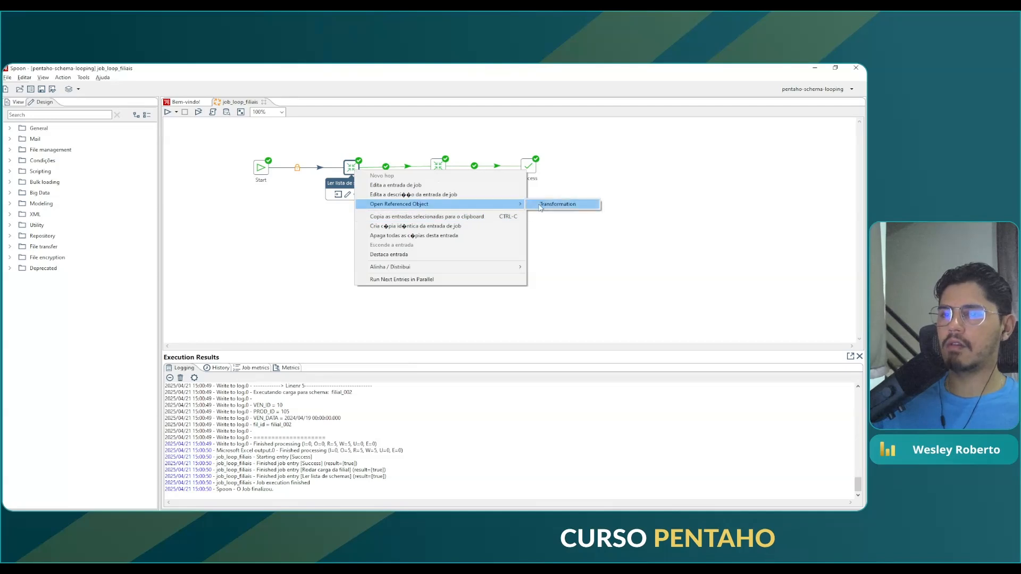
{"action": "left_click", "coordinate": [539, 207]}
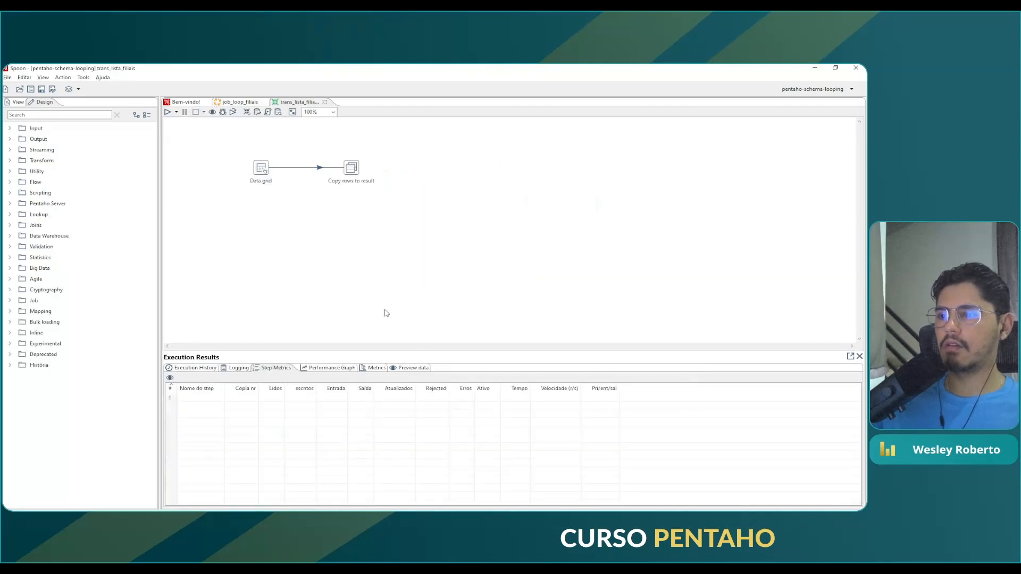
{"action": "left_click", "coordinate": [325, 102]}
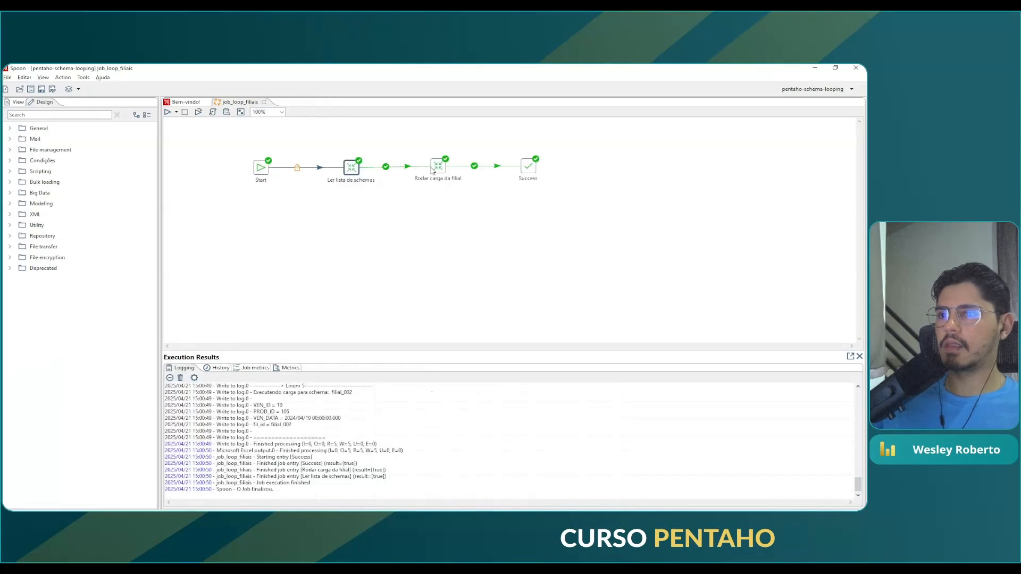
Open the transformation referenced by the Rodar carga da filial job entry.
{"action": "right_click", "coordinate": [437, 168]}
{"action": "mouse_move", "coordinate": [481, 202]}
{"action": "left_click", "coordinate": [638, 202]}
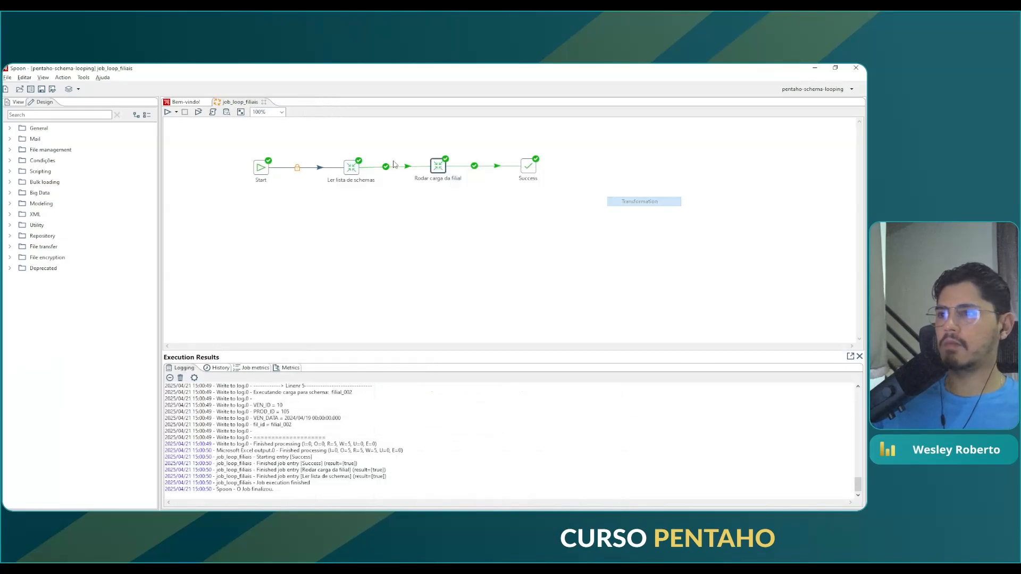
Check the run parameters of the trans_carga_filiais transformation, cancel without running it, and close the transformation.
{"action": "left_click", "coordinate": [169, 113]}
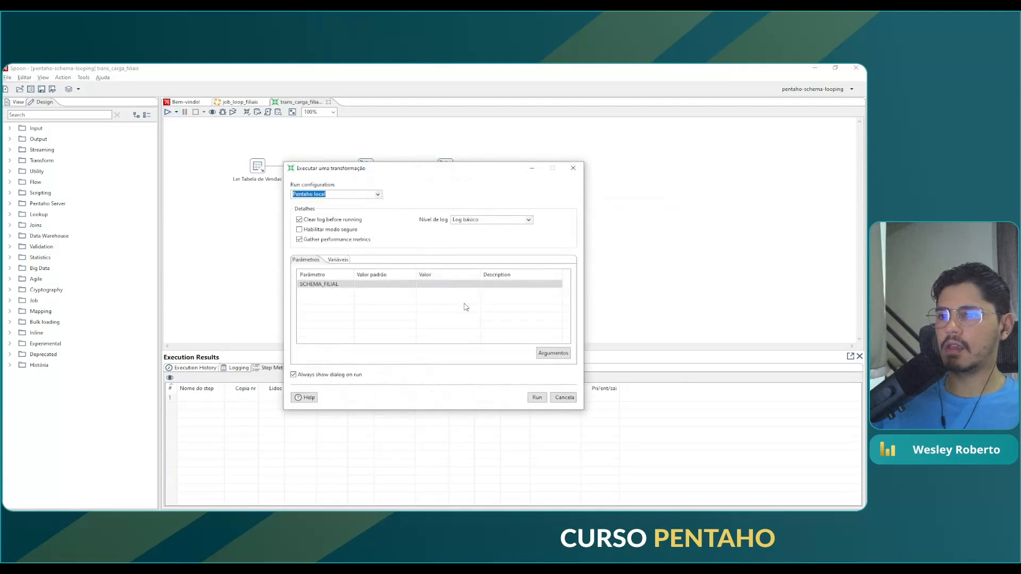
{"action": "left_click", "coordinate": [563, 398]}
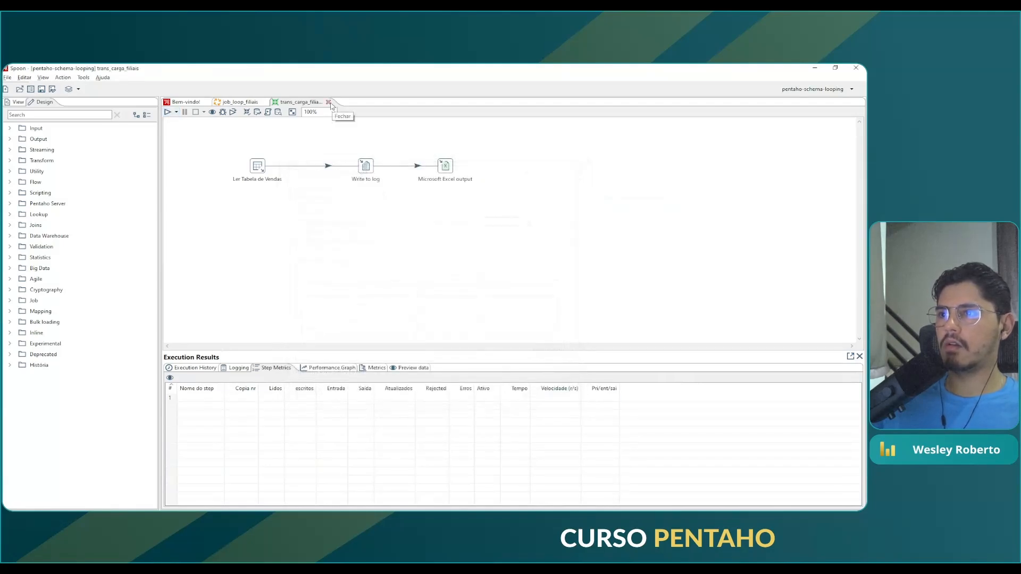
{"action": "left_click", "coordinate": [328, 102]}
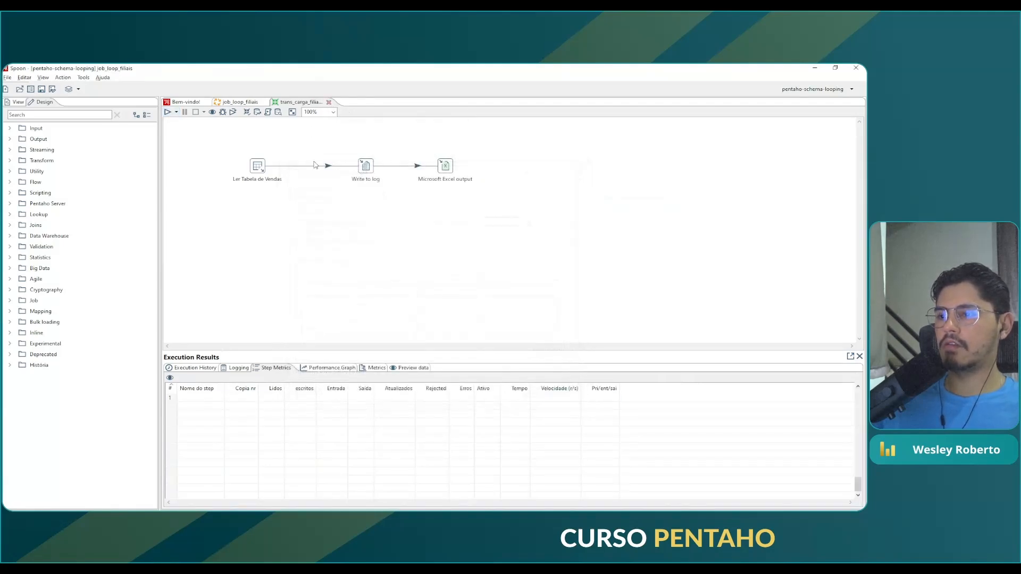
Examine the job's execution log, comparing the sales rows written for the filial_001 and filial_002 schemas.
{"action": "scroll", "coordinate": [329, 435], "scroll_direction": "up", "scroll_amount": 5}
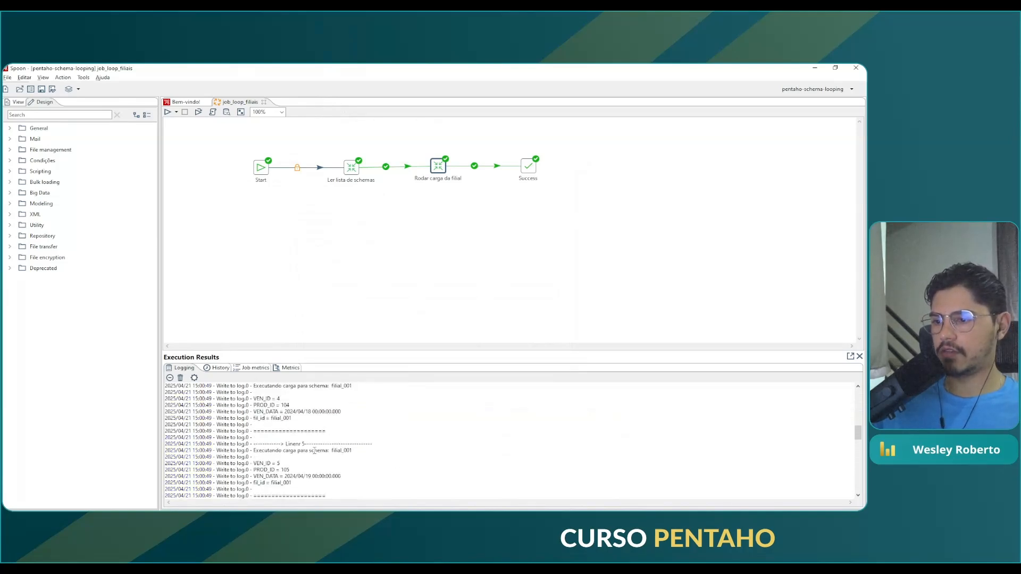
{"action": "scroll", "coordinate": [314, 451], "scroll_direction": "up", "scroll_amount": 3}
{"action": "scroll", "coordinate": [314, 451], "scroll_direction": "up", "scroll_amount": 4}
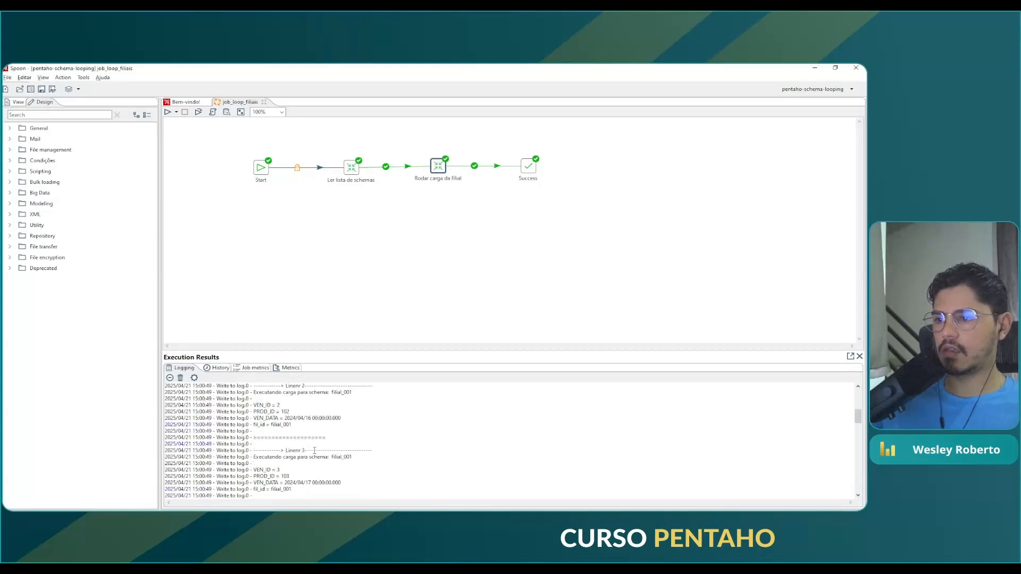
{"action": "scroll", "coordinate": [314, 451], "scroll_direction": "down", "scroll_amount": 6}
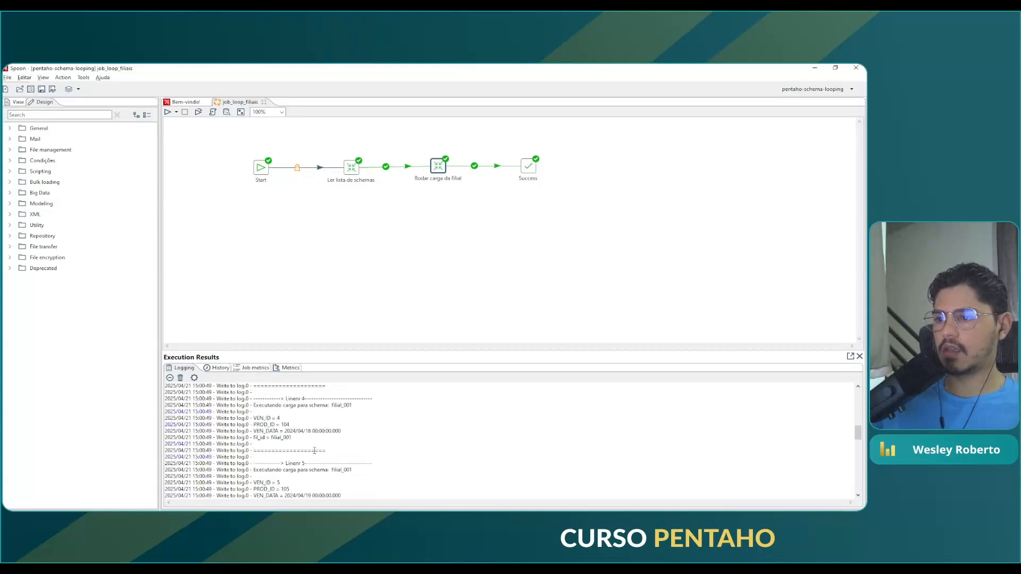
{"action": "scroll", "coordinate": [314, 450], "scroll_direction": "down", "scroll_amount": 3}
{"action": "scroll", "coordinate": [314, 450], "scroll_direction": "down", "scroll_amount": 10}
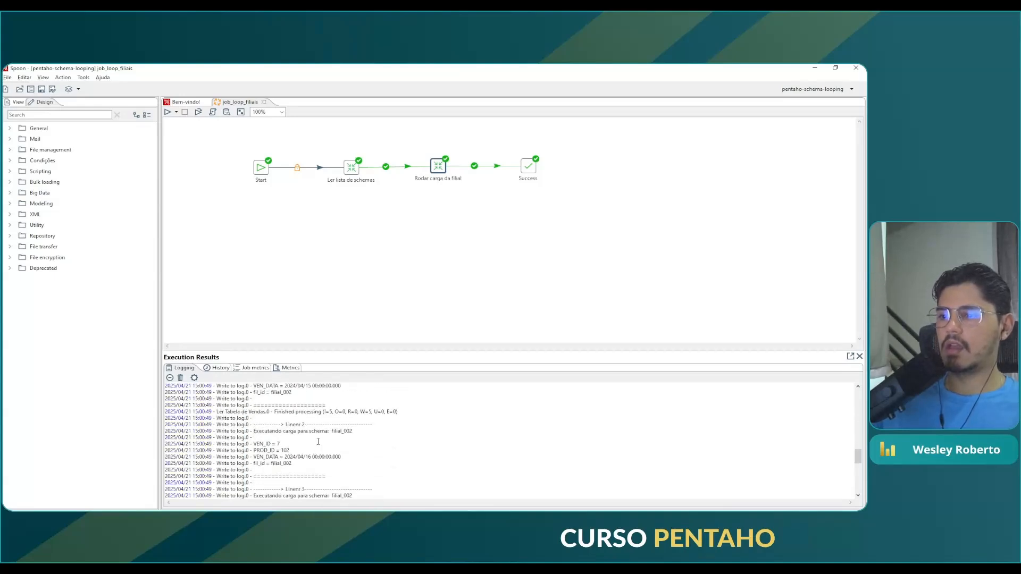
{"action": "scroll", "coordinate": [318, 442], "scroll_direction": "down", "scroll_amount": 2}
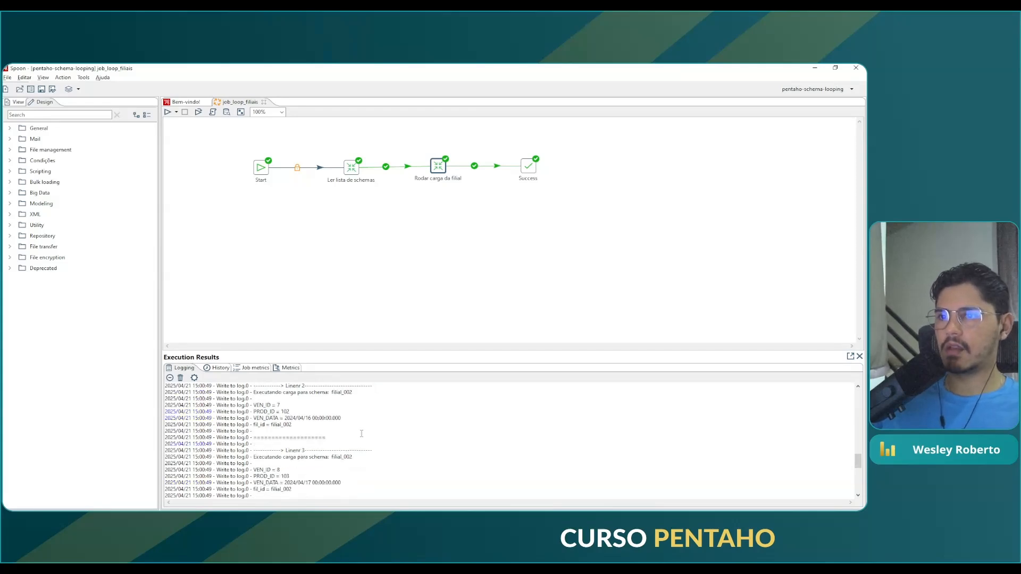
{"action": "scroll", "coordinate": [361, 433], "scroll_direction": "down", "scroll_amount": 1}
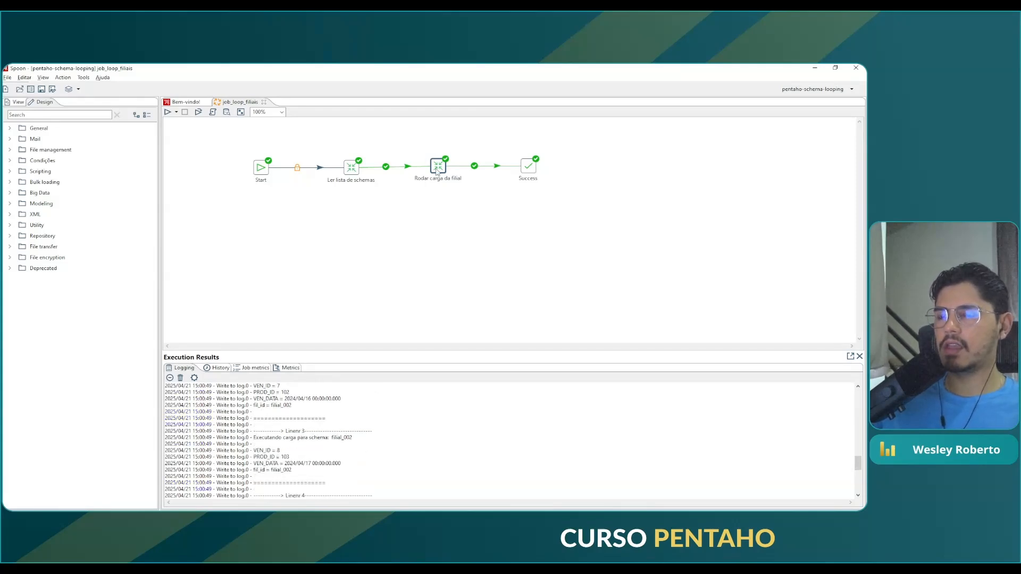
{"action": "scroll", "coordinate": [298, 431], "scroll_direction": "up", "scroll_amount": 2}
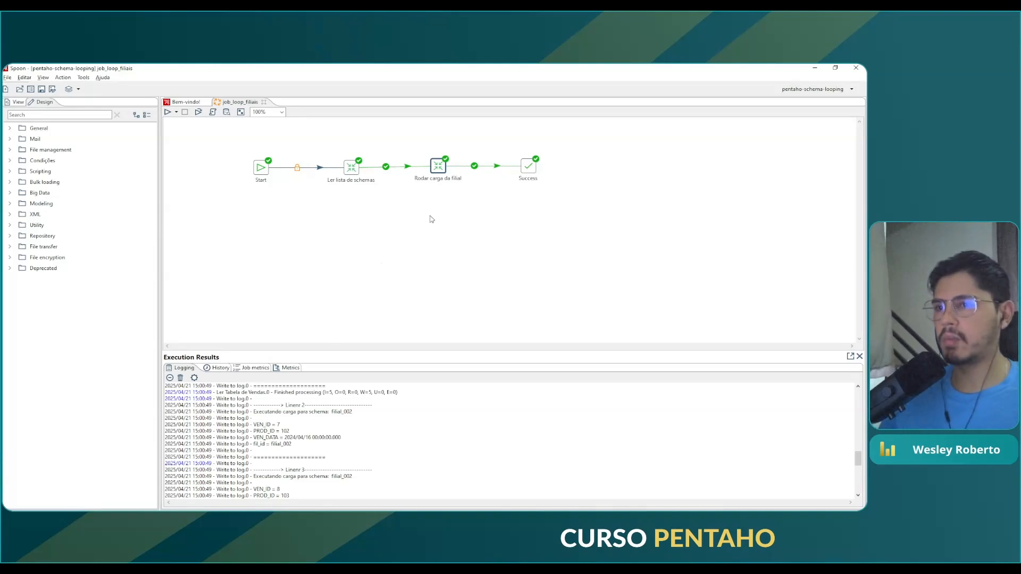
{"action": "mouse_move", "coordinate": [351, 170]}
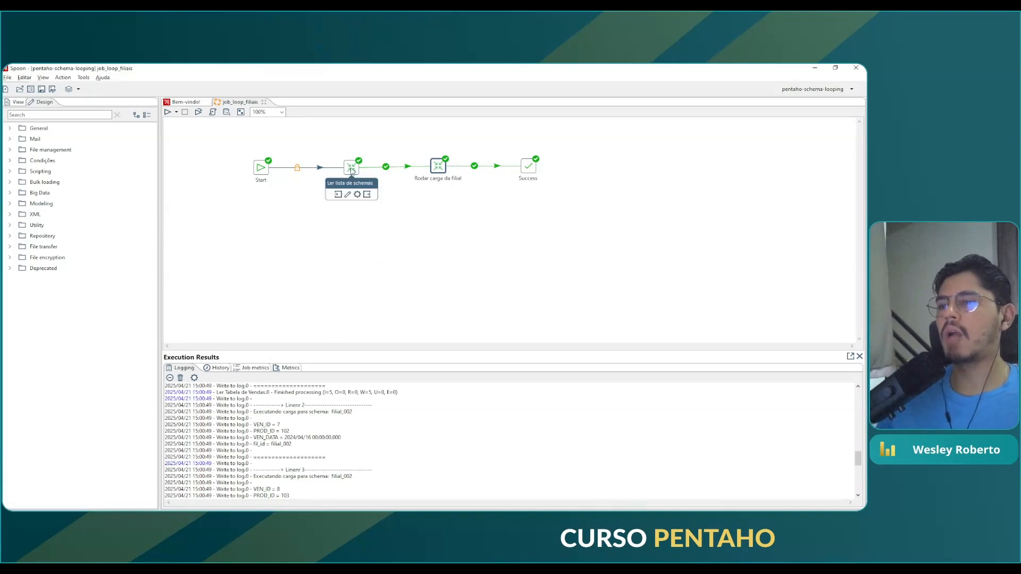
{"action": "mouse_move", "coordinate": [441, 172]}
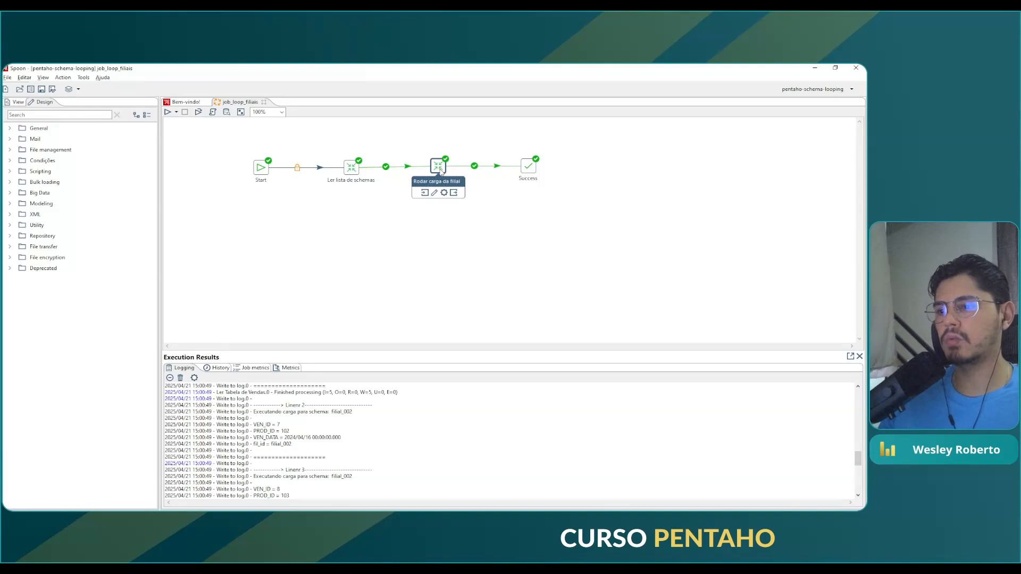
{"action": "scroll", "coordinate": [340, 436], "scroll_direction": "down", "scroll_amount": 1}
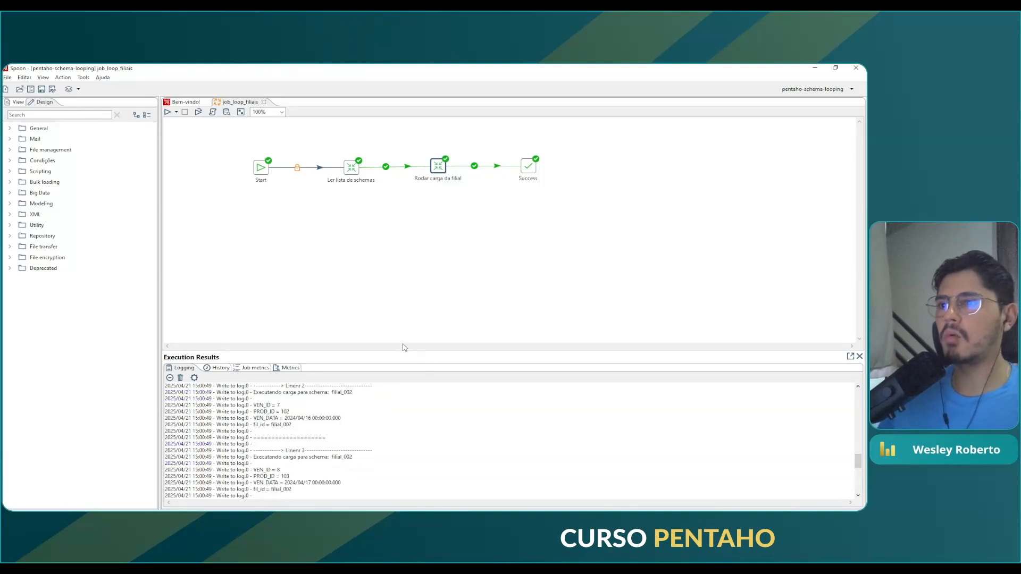
Open the transformation referenced by Rodar carga da filial again to view its steps, and close it.
{"action": "right_click", "coordinate": [439, 165]}
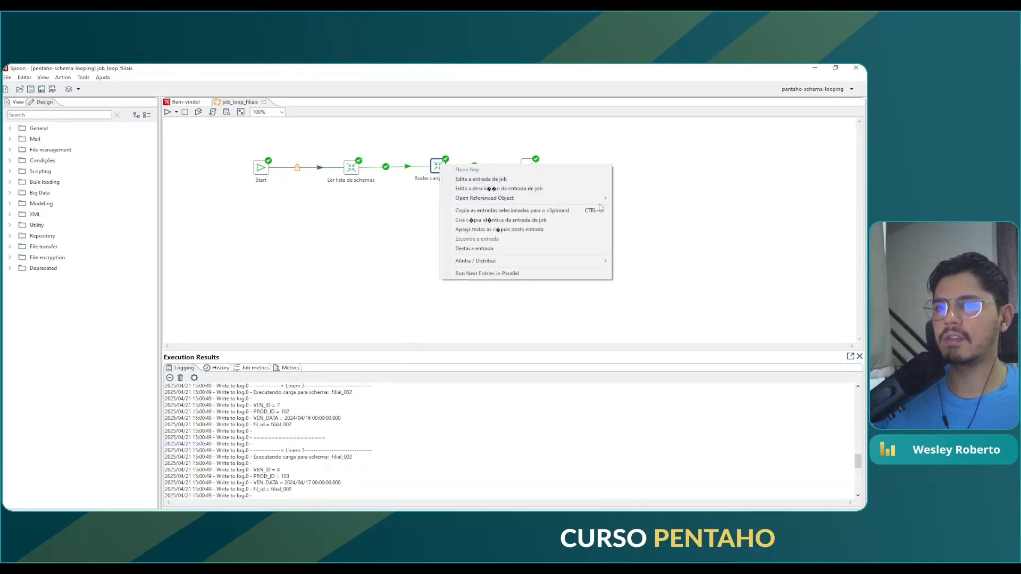
{"action": "left_click", "coordinate": [623, 201]}
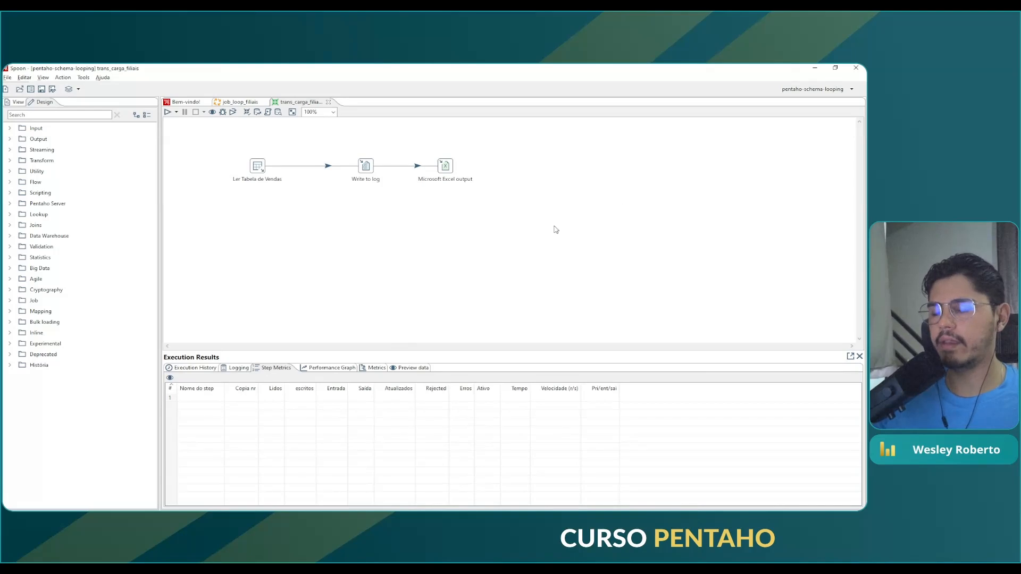
{"action": "left_click", "coordinate": [328, 101]}
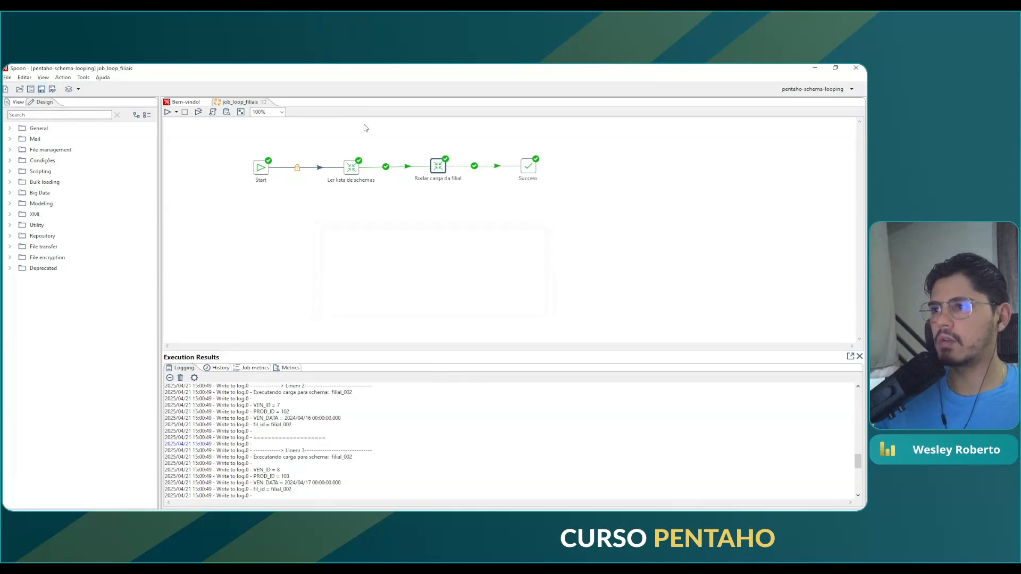
Switch to the browser's GitHub page for the pentaho-schema-looping repository and read through its README to the end.
{"action": "left_click", "coordinate": [815, 68]}
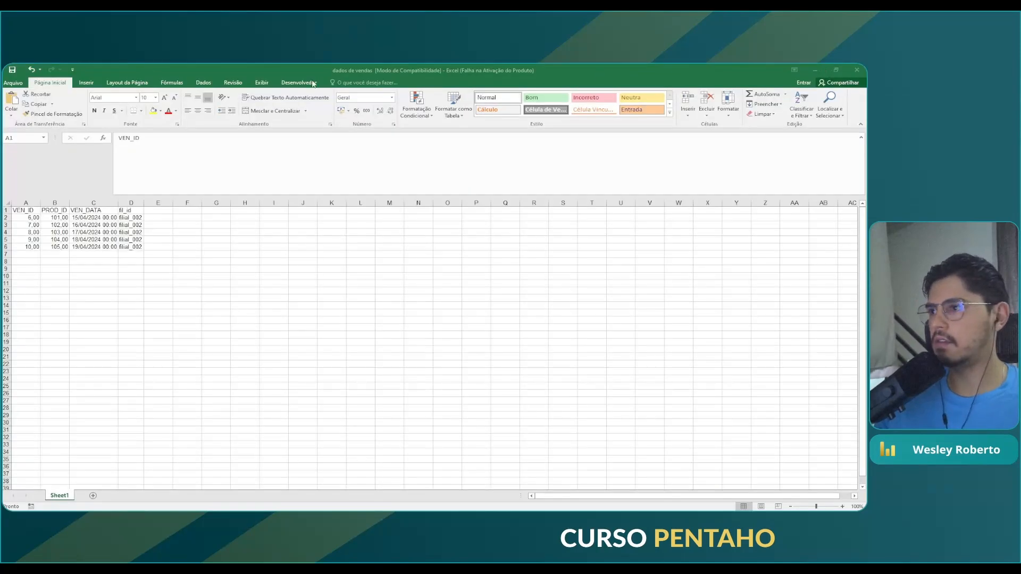
{"action": "key", "text": "alt+Tab"}
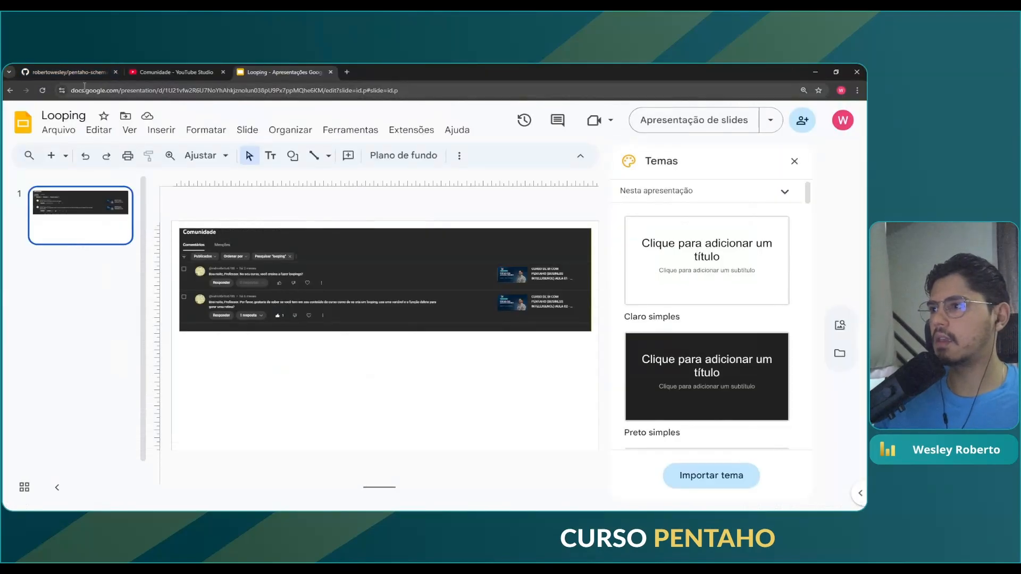
{"action": "left_click", "coordinate": [68, 72]}
{"action": "scroll", "coordinate": [352, 311], "scroll_direction": "down", "scroll_amount": 3}
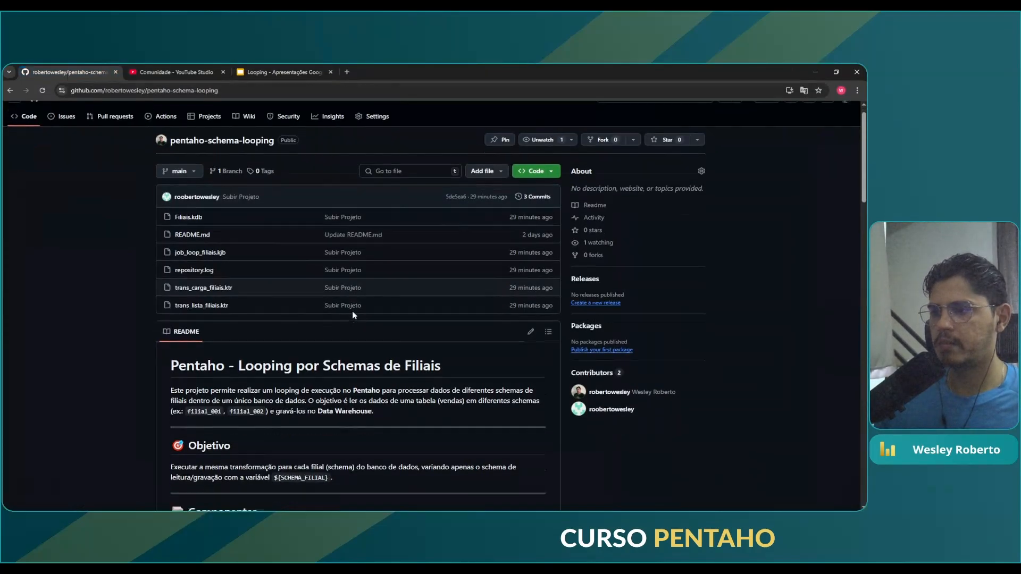
{"action": "scroll", "coordinate": [306, 255], "scroll_direction": "down", "scroll_amount": 2}
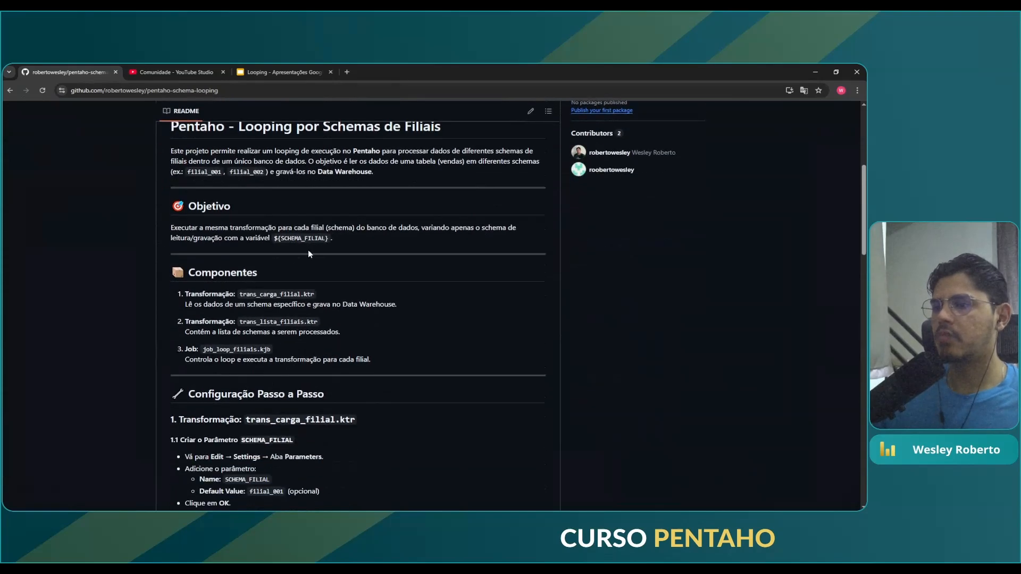
{"action": "scroll", "coordinate": [332, 272], "scroll_direction": "down", "scroll_amount": 5}
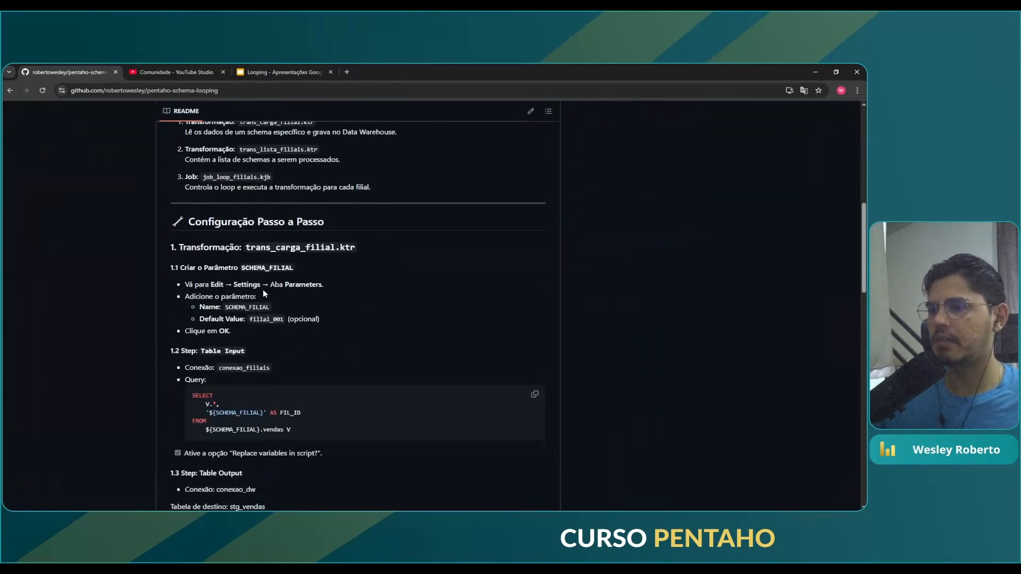
{"action": "scroll", "coordinate": [273, 321], "scroll_direction": "down", "scroll_amount": 6}
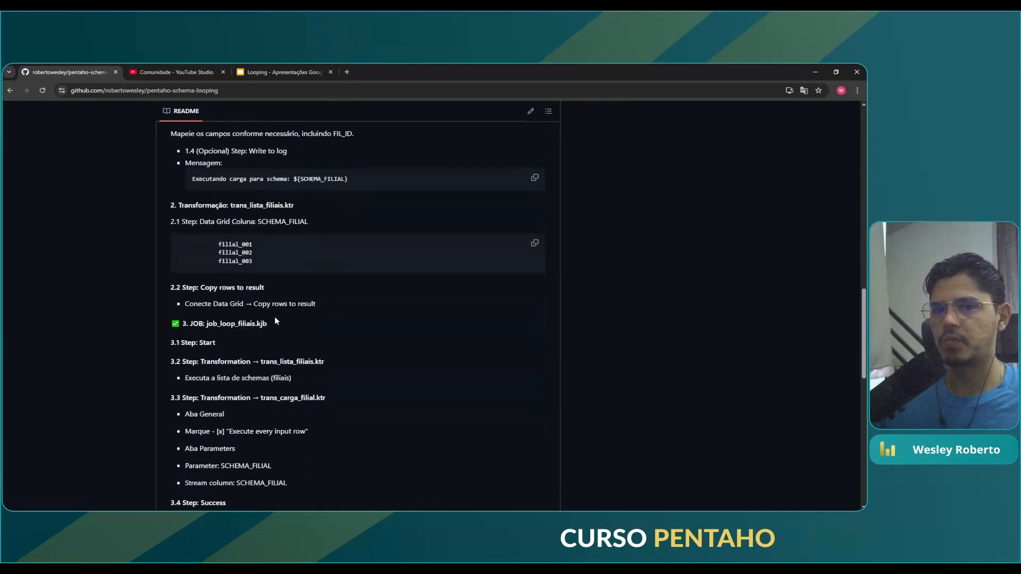
{"action": "scroll", "coordinate": [275, 317], "scroll_direction": "down", "scroll_amount": 7}
{"action": "scroll", "coordinate": [275, 321], "scroll_direction": "down", "scroll_amount": 4}
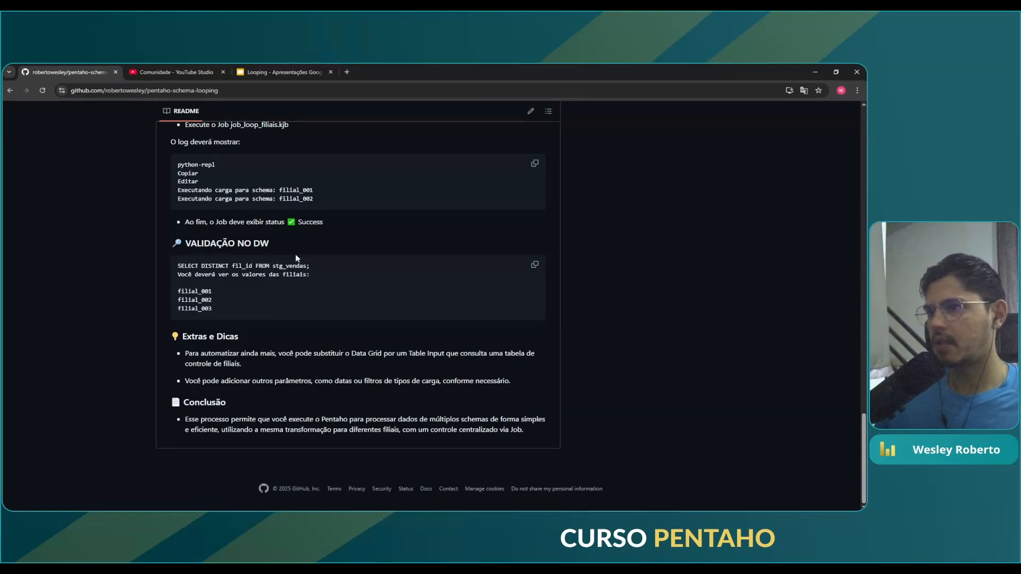
Copy the HTTPS clone URL of the pentaho-schema-looping repository.
{"action": "scroll", "coordinate": [342, 294], "scroll_direction": "up", "scroll_amount": 20}
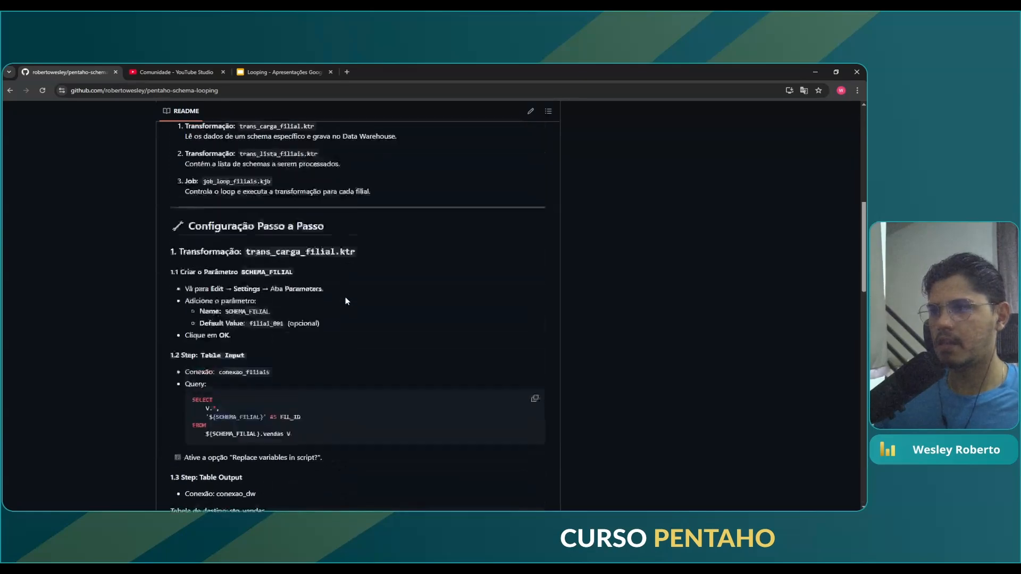
{"action": "scroll", "coordinate": [345, 297], "scroll_direction": "up", "scroll_amount": 10}
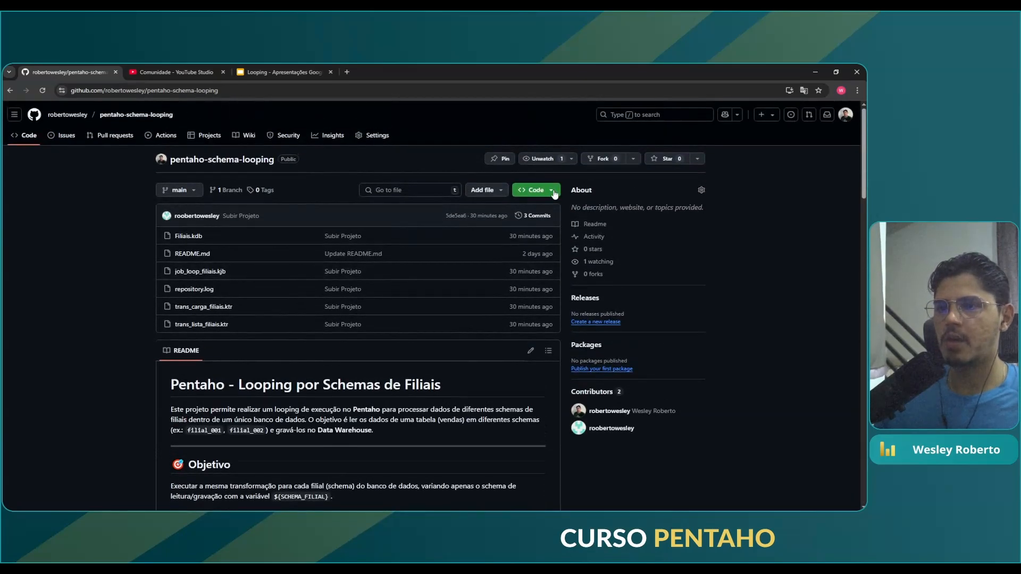
{"action": "left_click", "coordinate": [555, 193]}
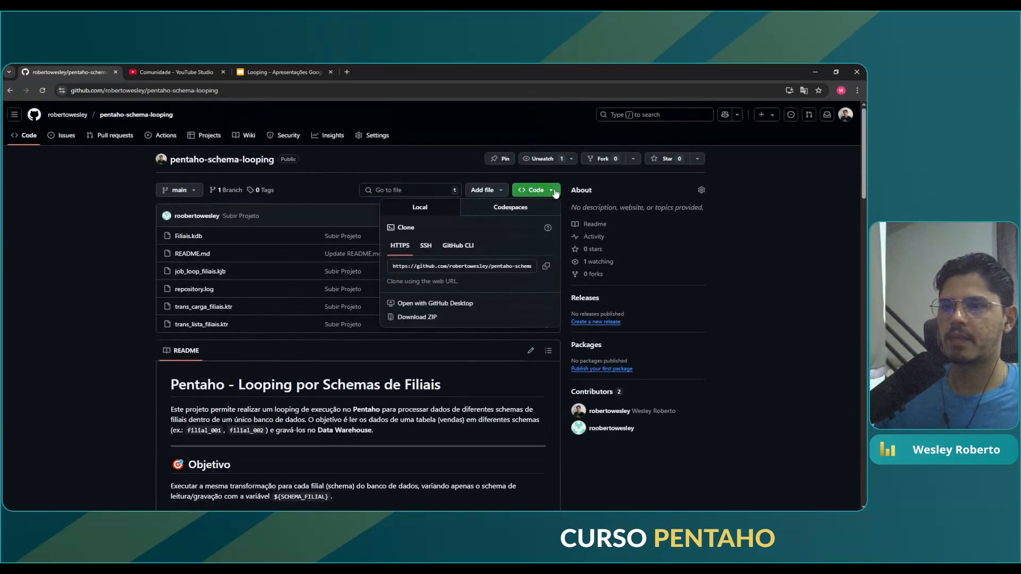
{"action": "left_click", "coordinate": [546, 267]}
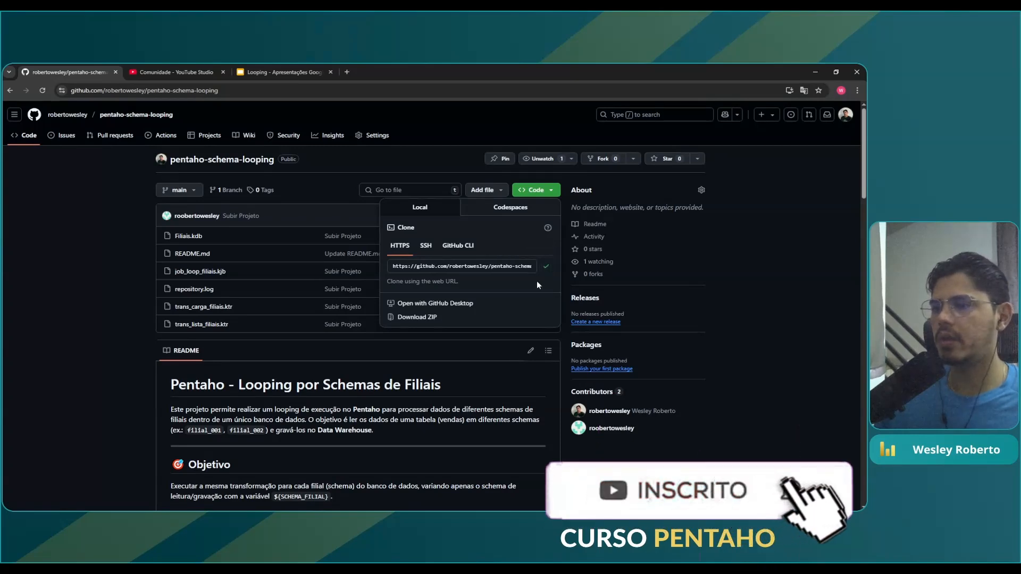